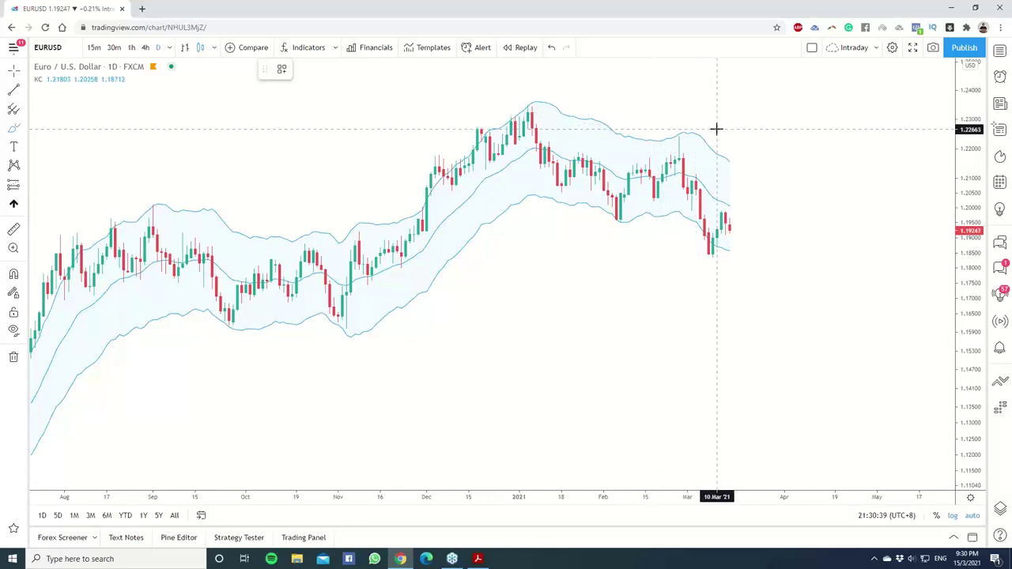
Step: Brush a circle around the latest EURUSD daily candles, trace the falling Keltner Channel lines with an arrow beside them, and clear all drawings
{"action": "left_click_drag", "start_coordinate": [732, 214], "coordinate": [731, 217]}
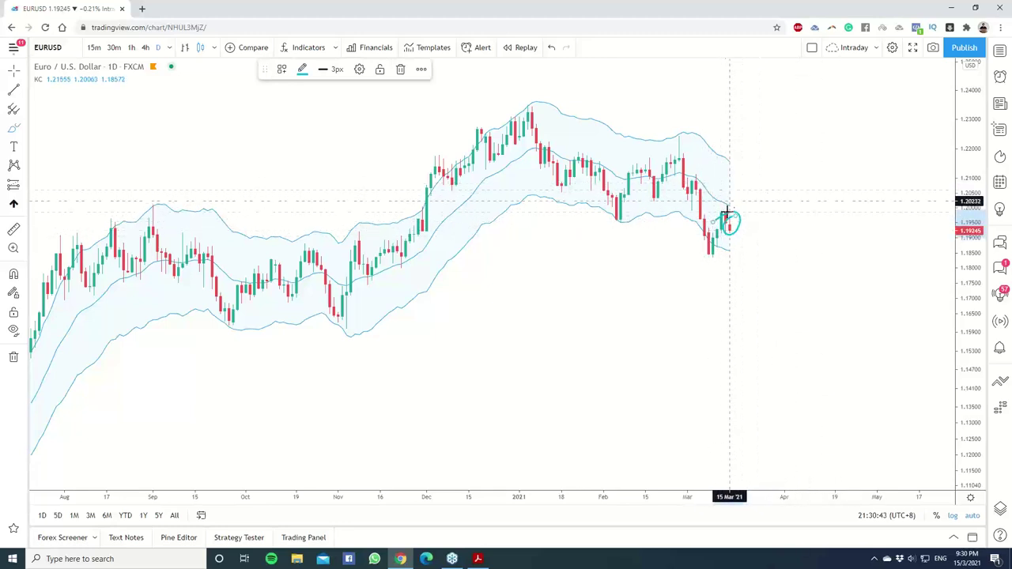
{"action": "mouse_move", "coordinate": [702, 141]}
{"action": "left_mouse_down"}
{"action": "mouse_move", "coordinate": [744, 168]}
{"action": "mouse_move", "coordinate": [716, 236]}
{"action": "left_mouse_up"}
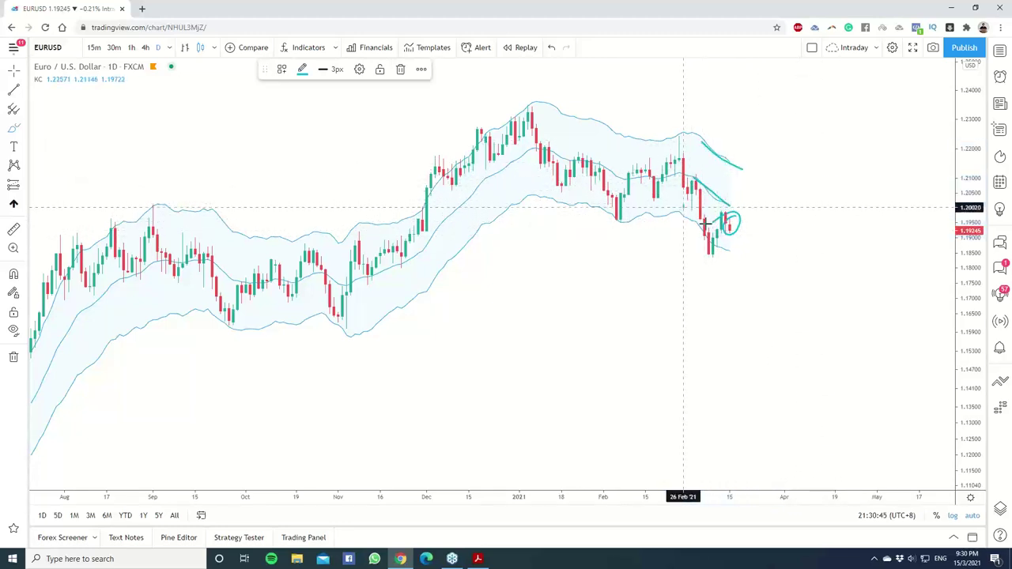
{"action": "mouse_move", "coordinate": [790, 148]}
{"action": "left_mouse_down"}
{"action": "mouse_move", "coordinate": [875, 203]}
{"action": "mouse_move", "coordinate": [825, 196]}
{"action": "left_mouse_up"}
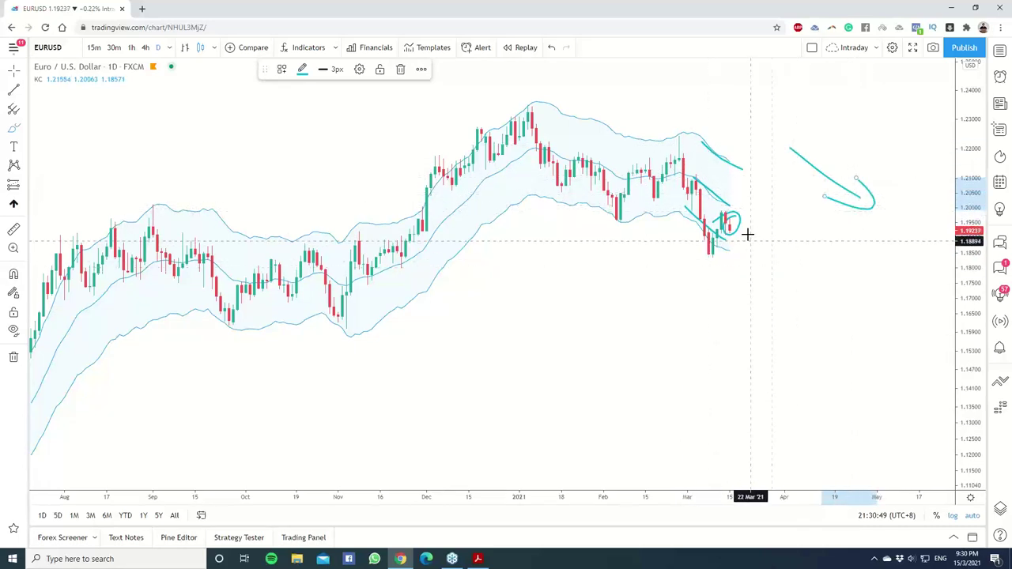
{"action": "left_click_drag", "start_coordinate": [753, 207], "coordinate": [772, 251]}
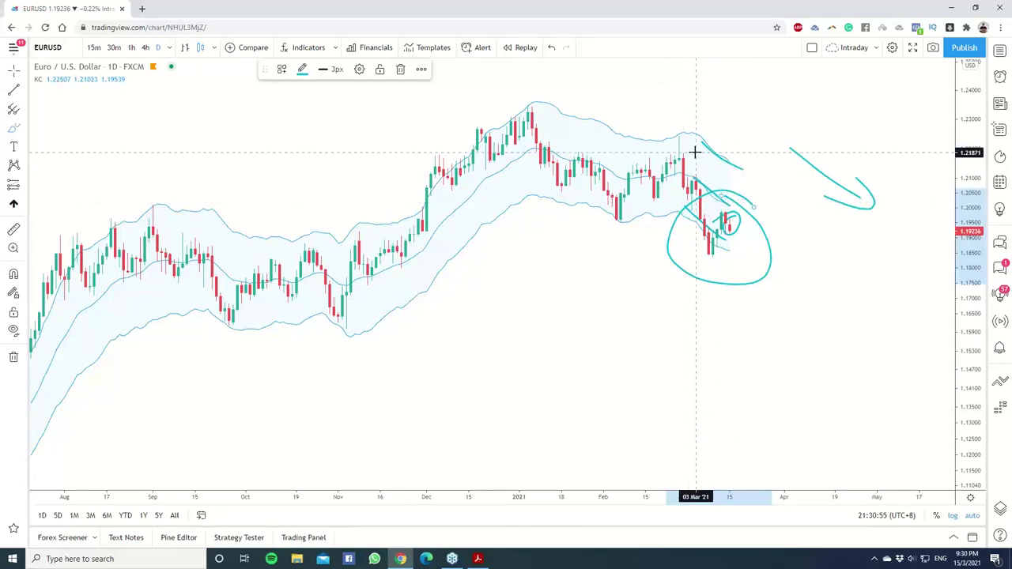
{"action": "left_click", "coordinate": [13, 357]}
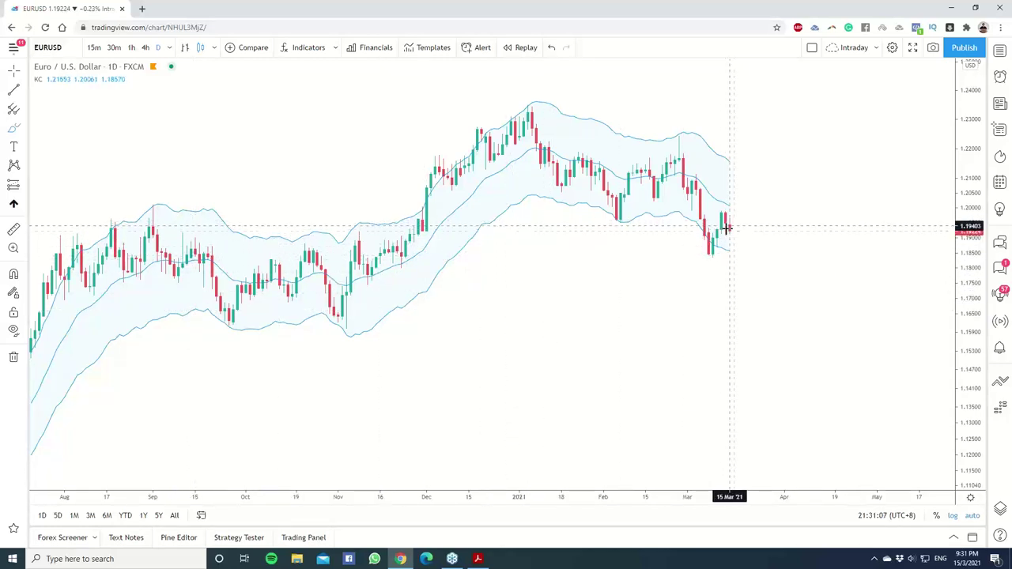
Step: Extend EURUSD's falling middle channel line with the brush, circle the projected pullback area ahead of price, and undo the strokes
{"action": "left_click", "coordinate": [726, 228]}
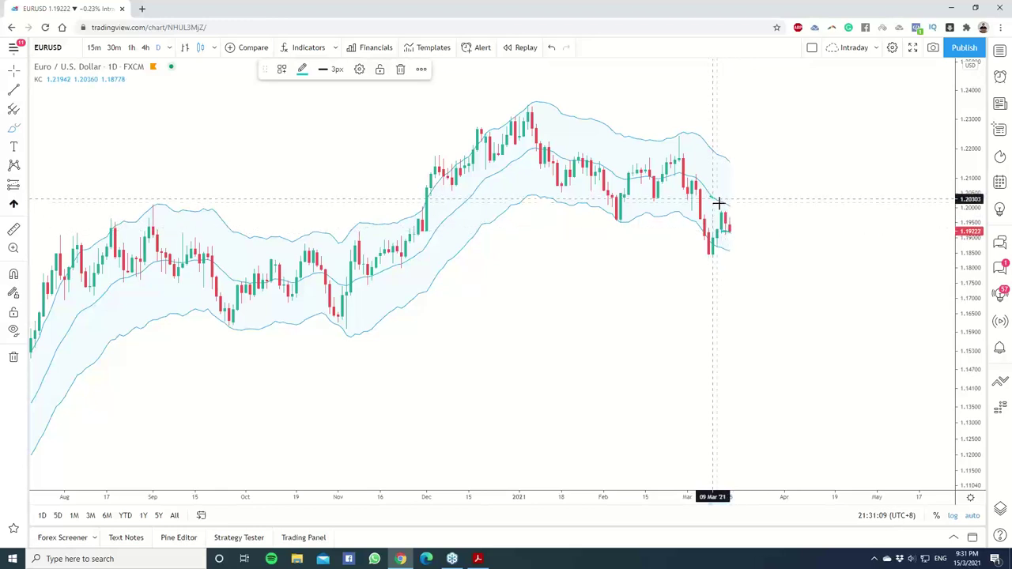
{"action": "mouse_move", "coordinate": [718, 203]}
{"action": "left_mouse_down"}
{"action": "mouse_move", "coordinate": [772, 220]}
{"action": "mouse_move", "coordinate": [758, 188]}
{"action": "left_mouse_up"}
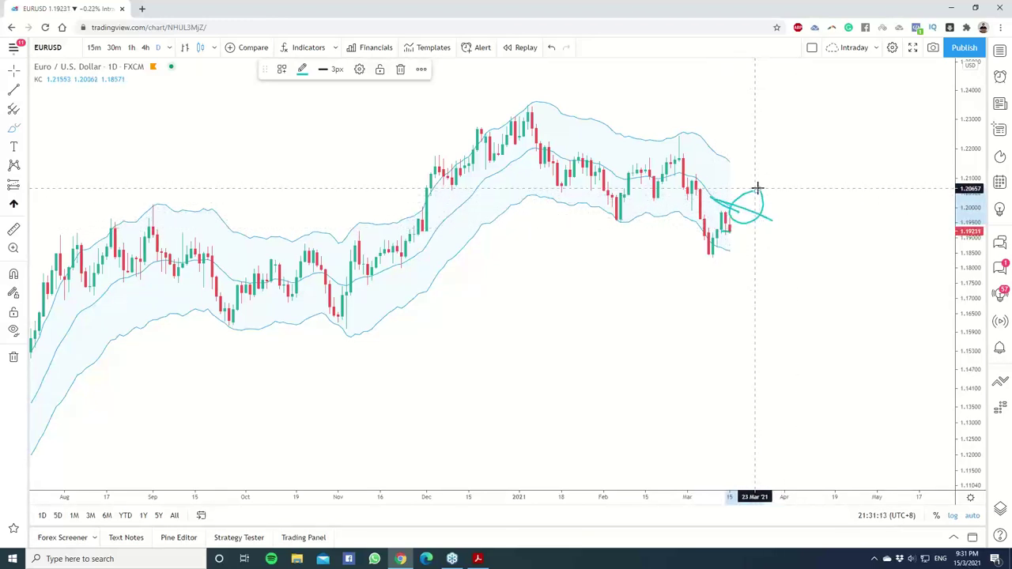
{"action": "left_click", "coordinate": [551, 49]}
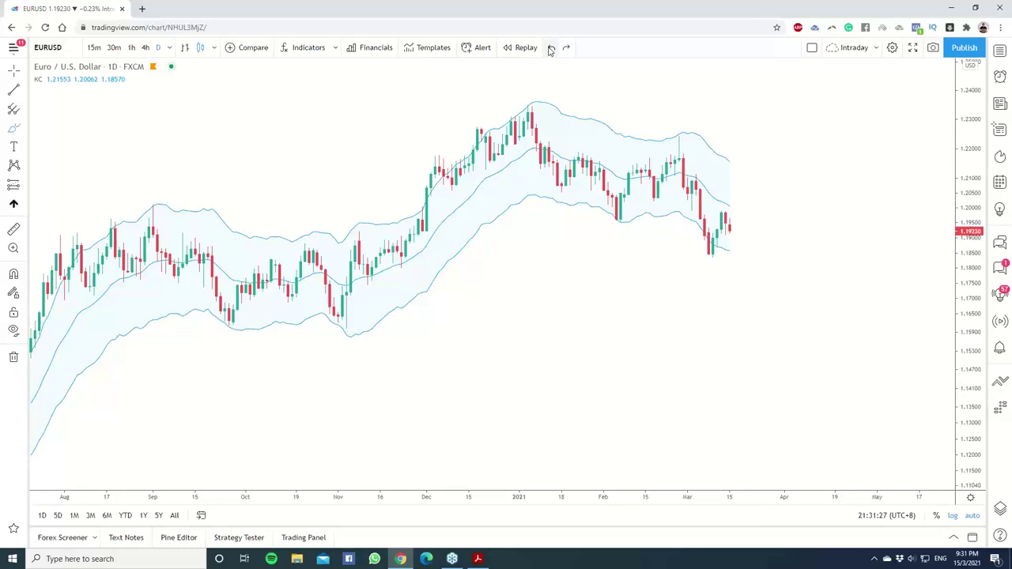
Step: Switch EURUSD to the 4-hour chart and mark its flat channel with temporary brush circles, level lines and a cross
{"action": "left_click", "coordinate": [151, 49]}
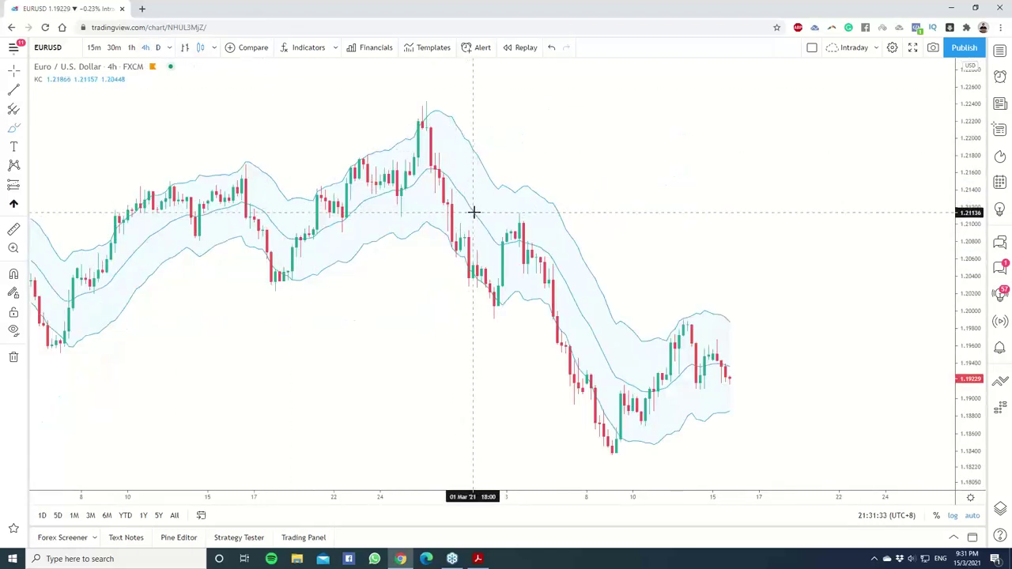
{"action": "mouse_move", "coordinate": [736, 304]}
{"action": "left_mouse_down"}
{"action": "mouse_move", "coordinate": [772, 435]}
{"action": "mouse_move", "coordinate": [721, 289]}
{"action": "left_mouse_up"}
{"action": "left_click_drag", "start_coordinate": [759, 366], "coordinate": [789, 369]}
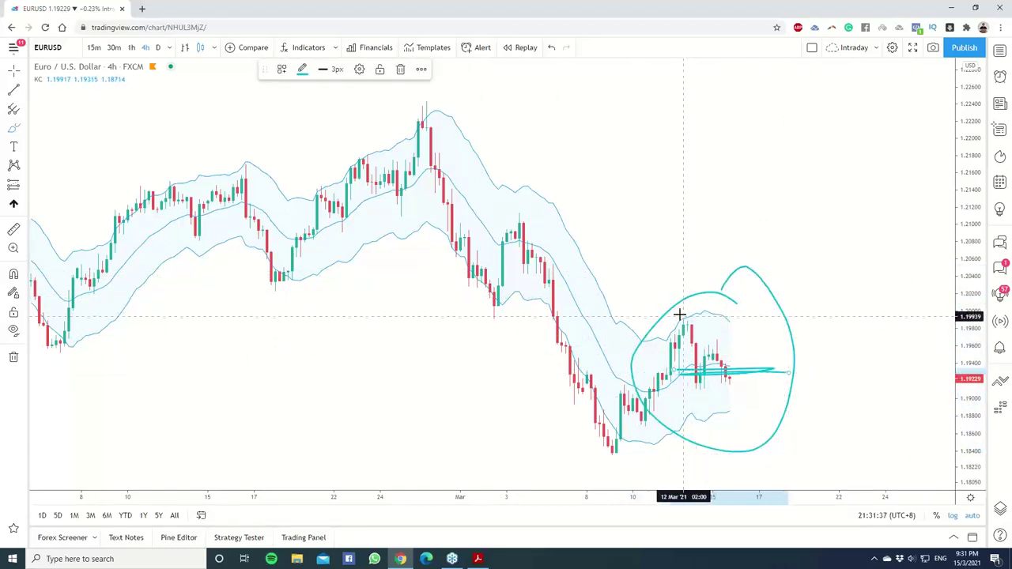
{"action": "left_click_drag", "start_coordinate": [680, 318], "coordinate": [755, 321]}
{"action": "left_click_drag", "start_coordinate": [683, 412], "coordinate": [767, 414]}
{"action": "left_click_drag", "start_coordinate": [837, 270], "coordinate": [675, 449]}
{"action": "left_click_drag", "start_coordinate": [722, 281], "coordinate": [816, 488]}
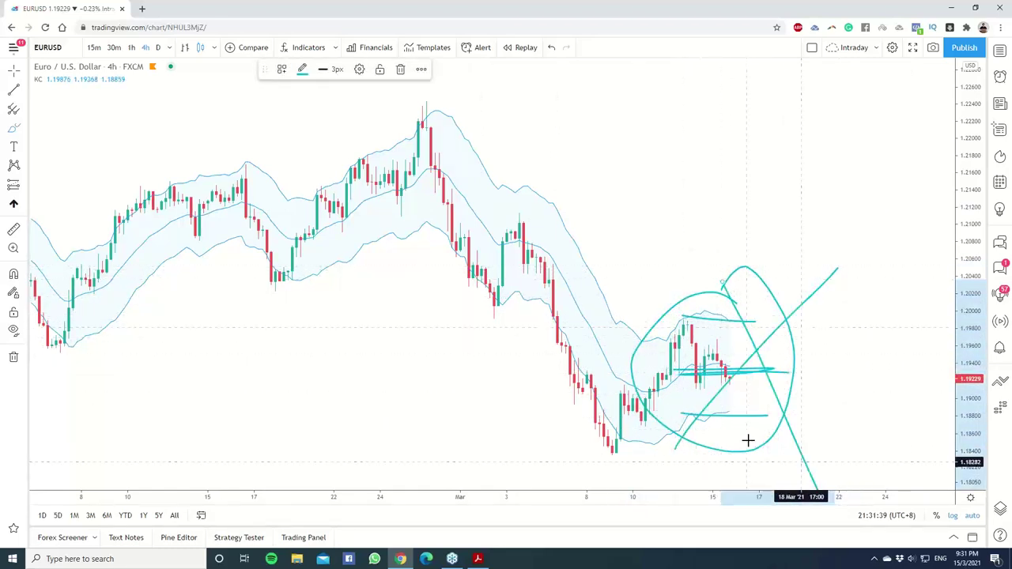
{"action": "left_click", "coordinate": [13, 357]}
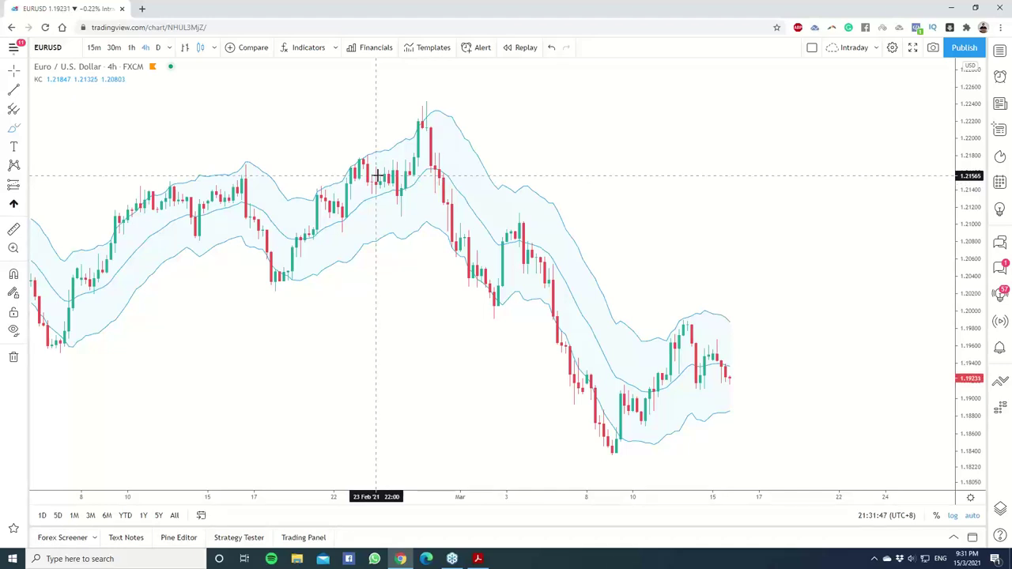
Step: Load the Currencies watchlist, open the GBPUSD chart from it and hide the watchlist
{"action": "key", "text": "space"}
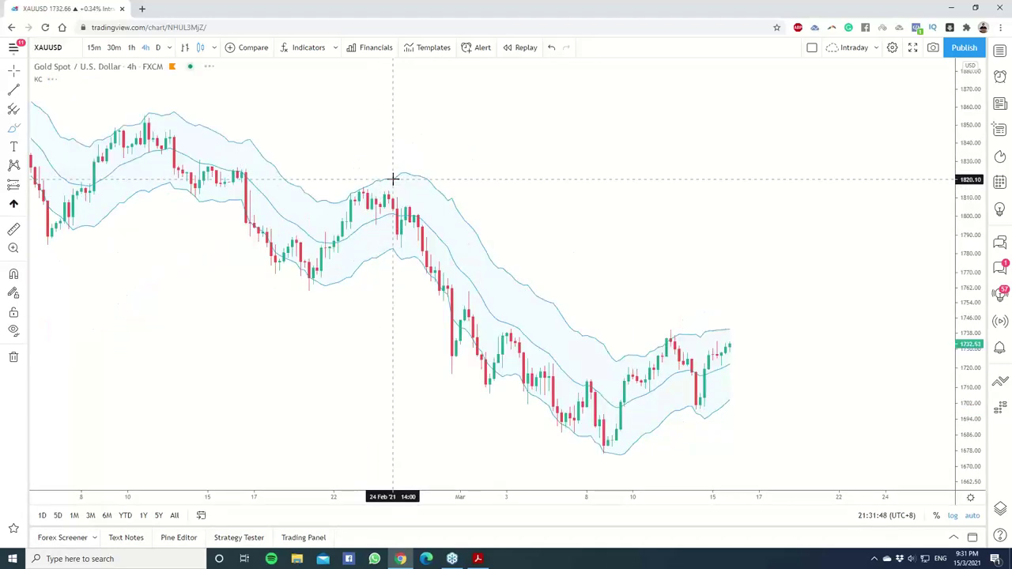
{"action": "left_click", "coordinate": [999, 50]}
{"action": "left_click", "coordinate": [894, 50]}
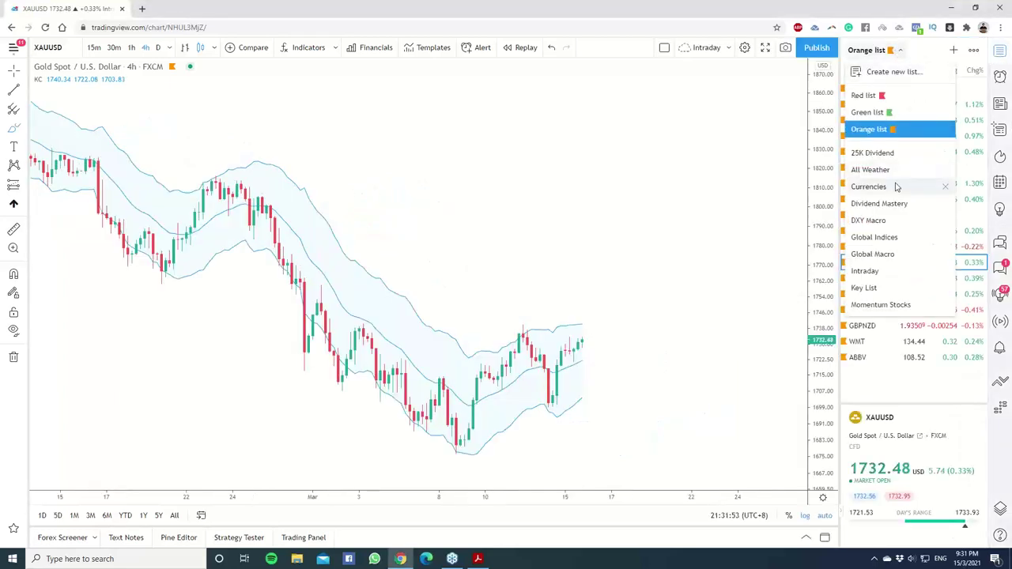
{"action": "left_click", "coordinate": [868, 187]}
{"action": "left_click", "coordinate": [869, 84]}
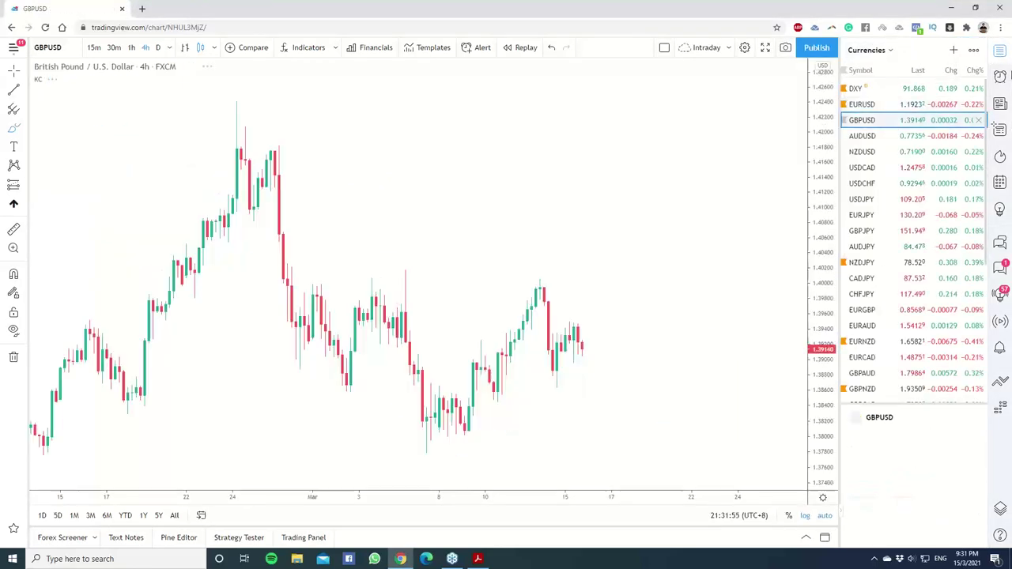
{"action": "left_click", "coordinate": [999, 50]}
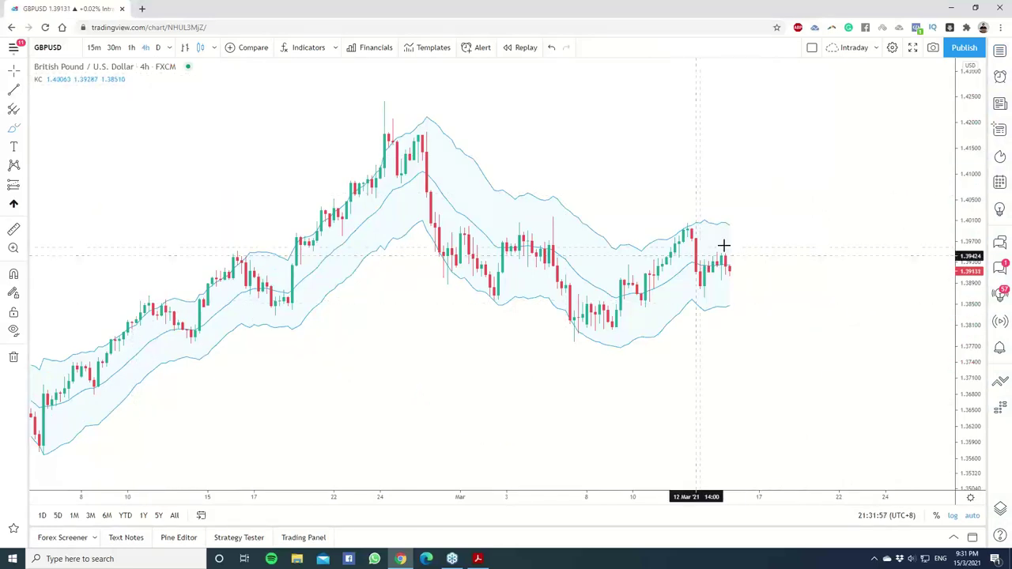
Step: Circle the latest GBPUSD candles on the 4-hour and daily charts, brush over the daily middle channel line, and clear the marks
{"action": "mouse_move", "coordinate": [734, 203]}
{"action": "left_mouse_down"}
{"action": "mouse_move", "coordinate": [705, 208]}
{"action": "mouse_move", "coordinate": [746, 206]}
{"action": "left_mouse_up"}
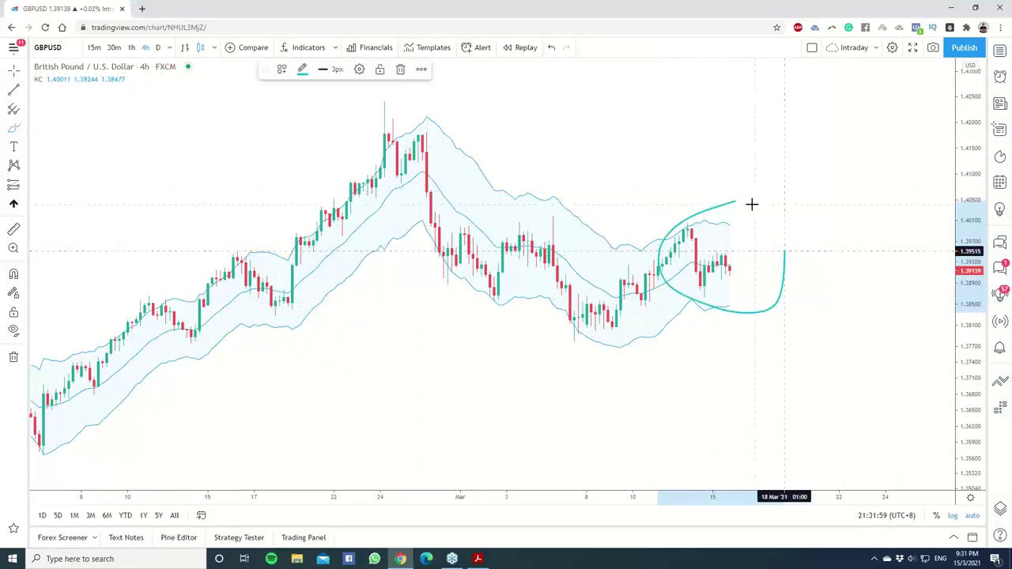
{"action": "left_click", "coordinate": [14, 356]}
{"action": "left_click", "coordinate": [158, 47]}
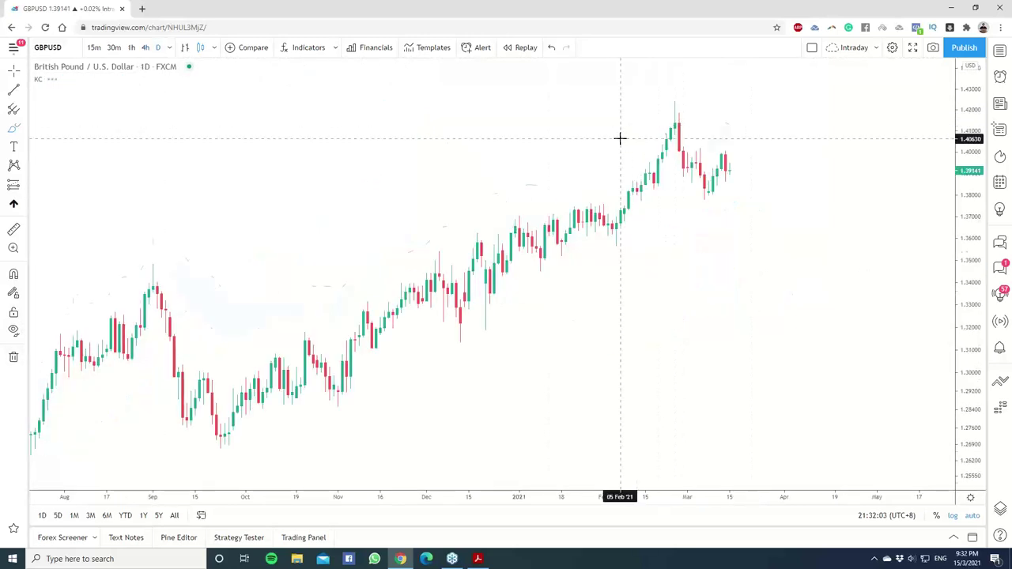
{"action": "scroll", "coordinate": [440, 264], "scroll_direction": "up", "scroll_amount": 2}
{"action": "left_click_drag", "start_coordinate": [685, 117], "coordinate": [640, 102]}
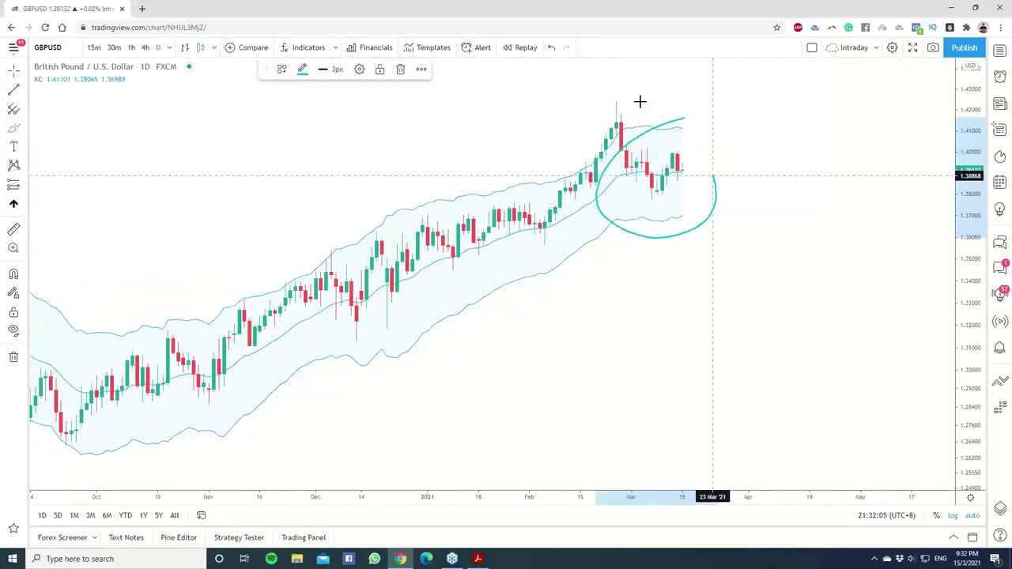
{"action": "left_click_drag", "start_coordinate": [674, 169], "coordinate": [708, 170]}
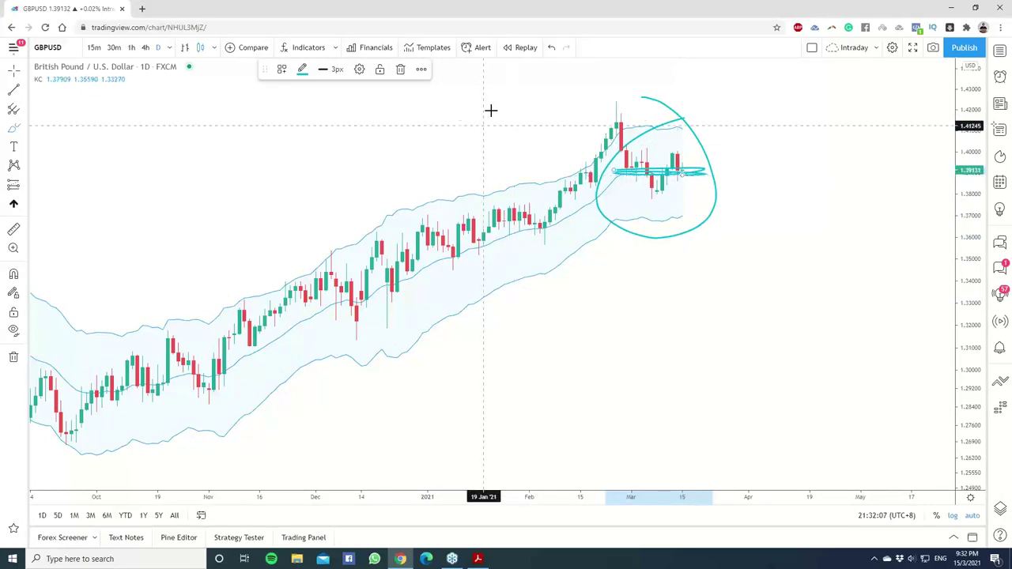
{"action": "left_click", "coordinate": [396, 69]}
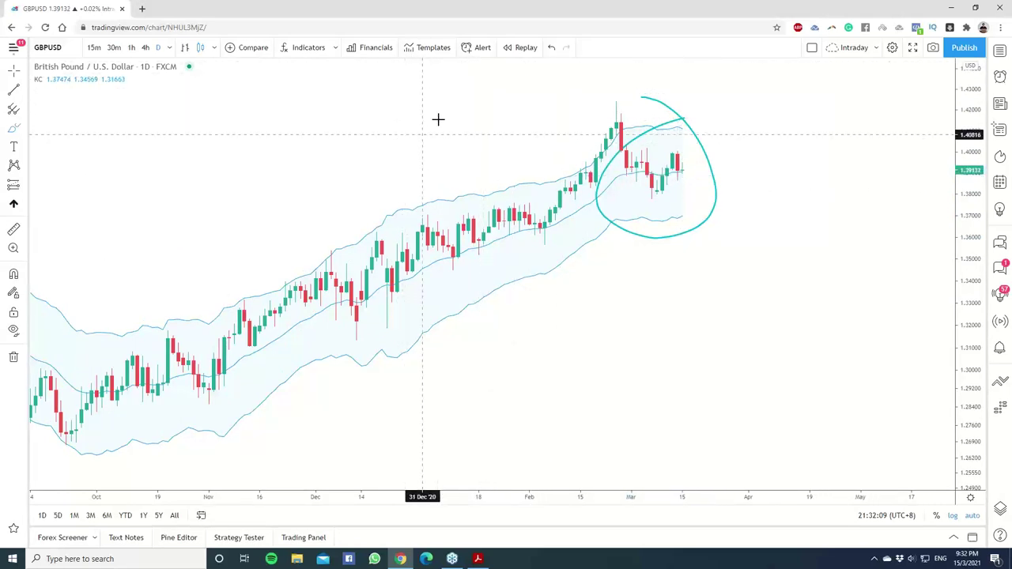
{"action": "left_click", "coordinate": [14, 357]}
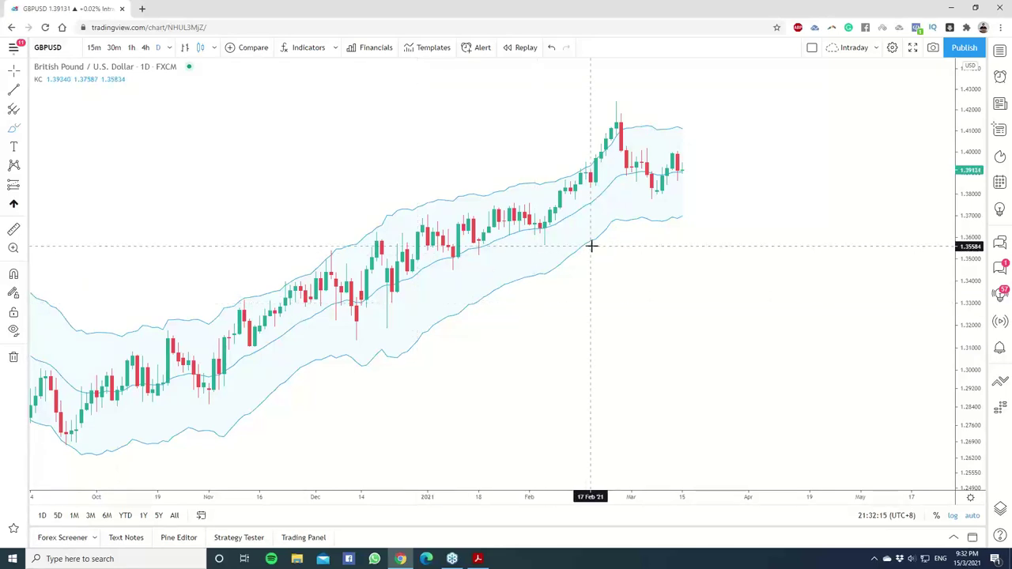
Step: Step through the watchlist's daily charts from GBPUSD past AUDUSD and NZDUSD to USDCAD
{"action": "key", "text": "space"}
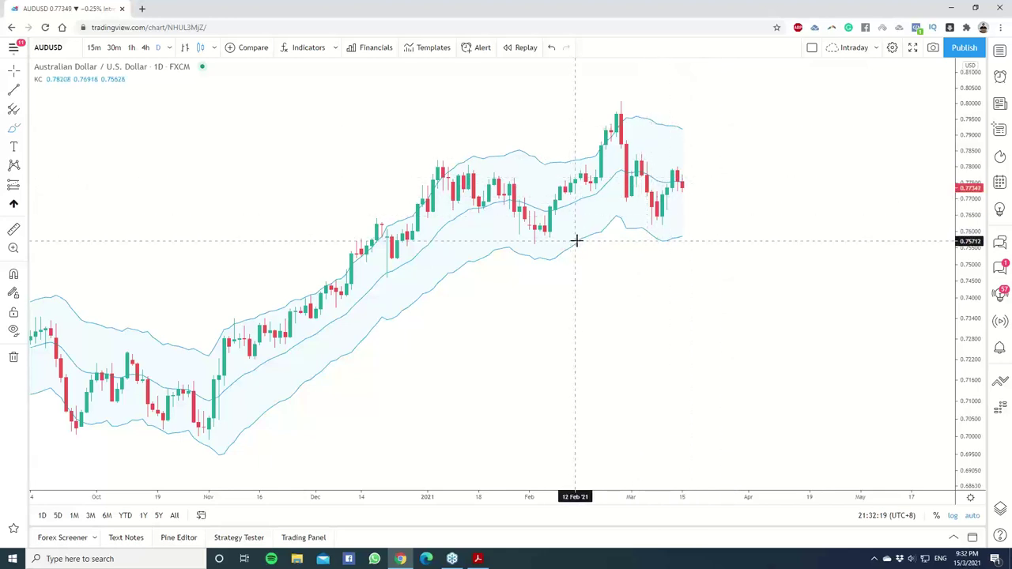
{"action": "key", "text": "space"}
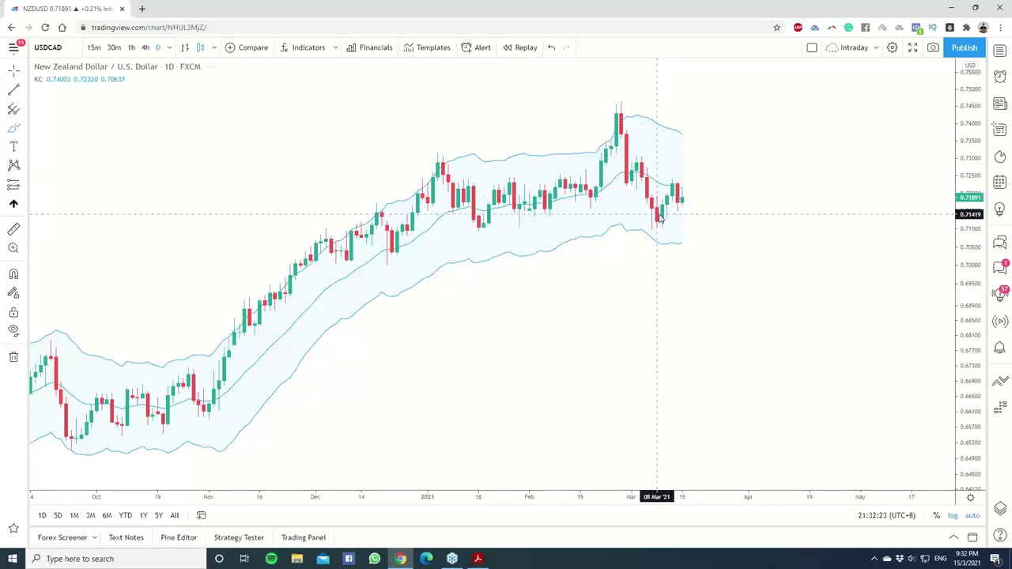
{"action": "key", "text": "space"}
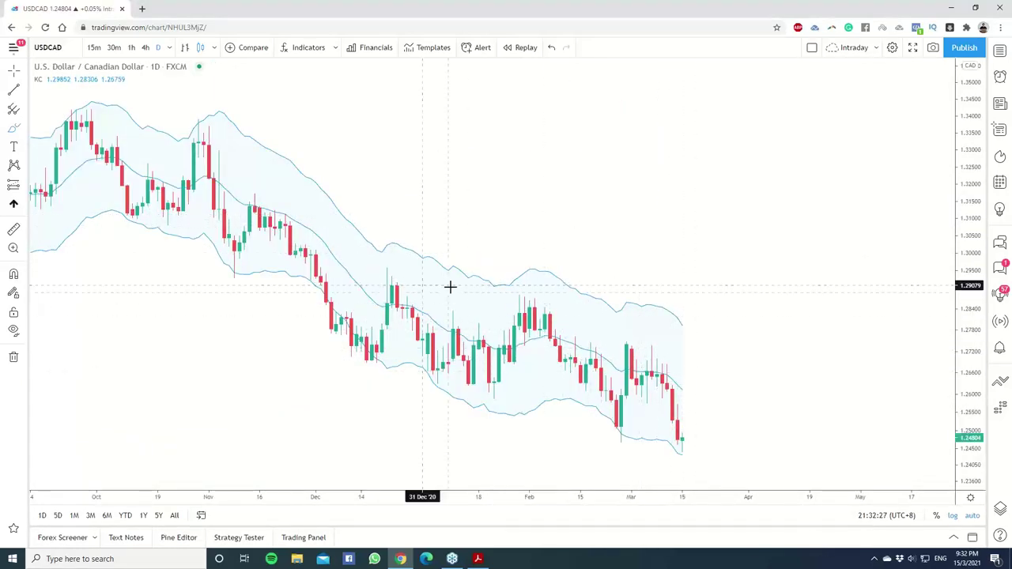
Step: Trace USDCAD's swings inside the falling channel, brush a circle and rebound arrow at the lower line, and clear both markings
{"action": "mouse_move", "coordinate": [411, 307]}
{"action": "left_mouse_down"}
{"action": "mouse_move", "coordinate": [433, 327]}
{"action": "mouse_move", "coordinate": [401, 365]}
{"action": "mouse_move", "coordinate": [469, 348]}
{"action": "mouse_move", "coordinate": [538, 391]}
{"action": "mouse_move", "coordinate": [598, 360]}
{"action": "mouse_move", "coordinate": [674, 390]}
{"action": "left_mouse_up"}
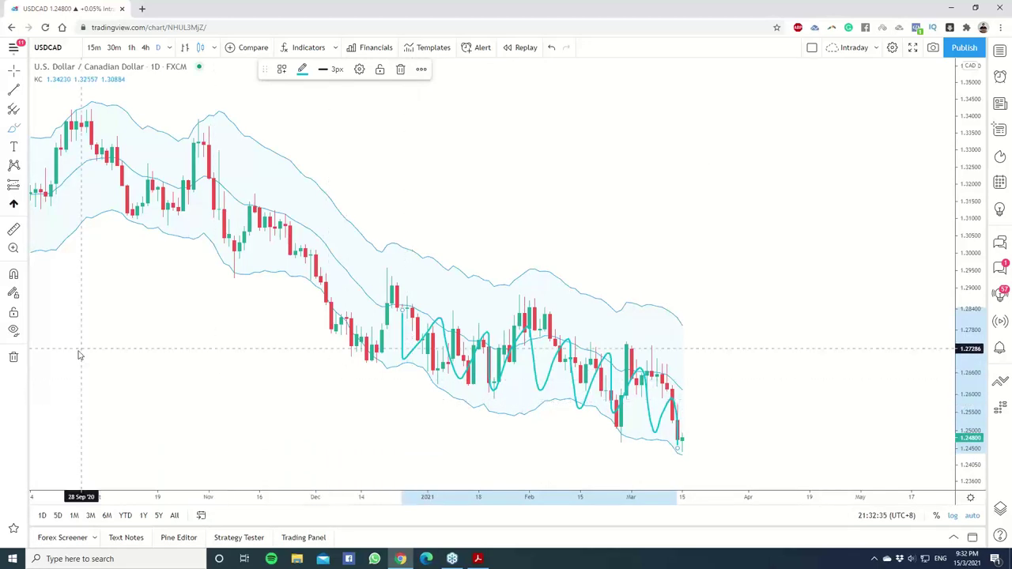
{"action": "left_click", "coordinate": [14, 358]}
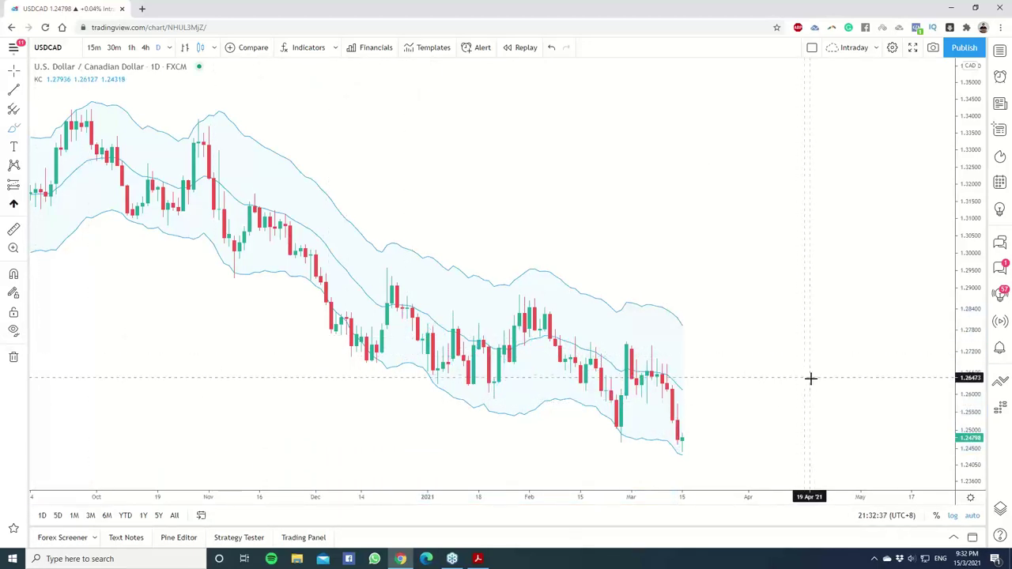
{"action": "mouse_move", "coordinate": [680, 431]}
{"action": "left_mouse_down"}
{"action": "mouse_move", "coordinate": [696, 436]}
{"action": "mouse_move", "coordinate": [677, 445]}
{"action": "mouse_move", "coordinate": [707, 388]}
{"action": "mouse_move", "coordinate": [728, 396]}
{"action": "left_mouse_up"}
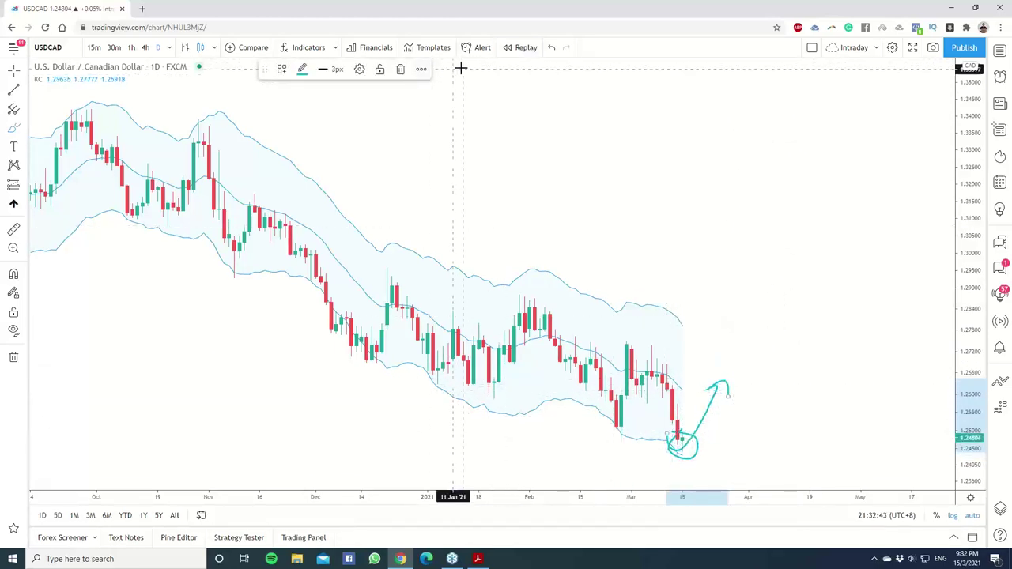
{"action": "left_click", "coordinate": [13, 357]}
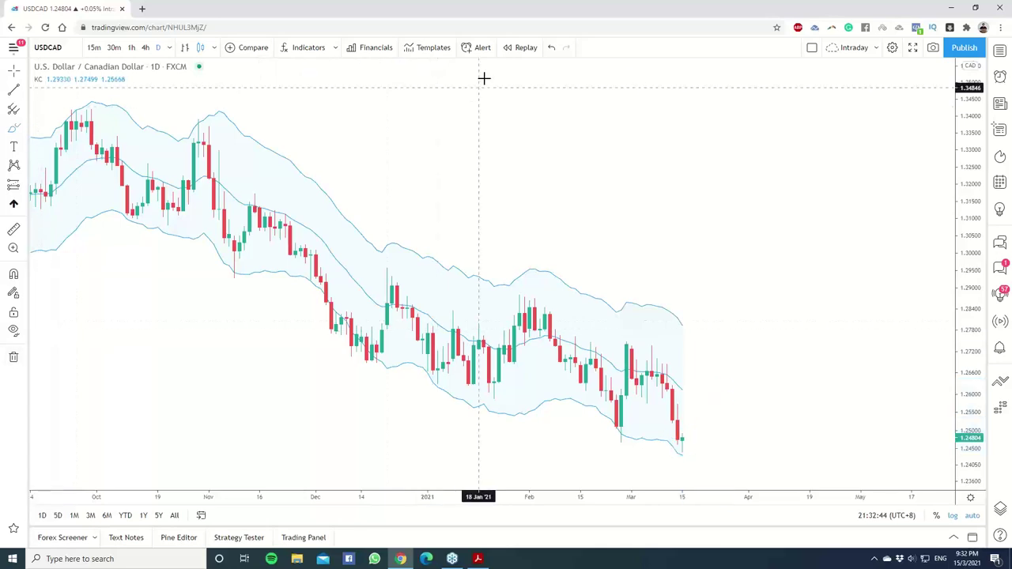
Step: Rewind USDCAD to early March 2021 with Replay, circle the late-February low and the candles around the middle line, and exit the replay
{"action": "left_click", "coordinate": [515, 47]}
{"action": "left_click", "coordinate": [663, 264]}
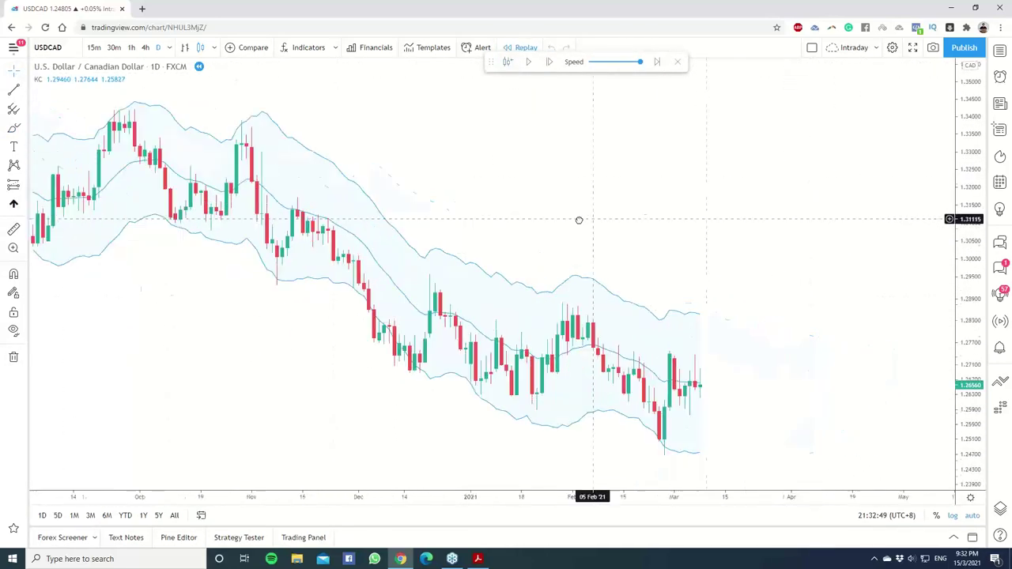
{"action": "left_click", "coordinate": [13, 132]}
{"action": "mouse_move", "coordinate": [615, 403]}
{"action": "left_mouse_down"}
{"action": "mouse_move", "coordinate": [616, 456]}
{"action": "mouse_move", "coordinate": [637, 416]}
{"action": "mouse_move", "coordinate": [609, 405]}
{"action": "mouse_move", "coordinate": [613, 457]}
{"action": "left_mouse_up"}
{"action": "mouse_move", "coordinate": [684, 374]}
{"action": "left_mouse_down"}
{"action": "mouse_move", "coordinate": [662, 355]}
{"action": "mouse_move", "coordinate": [653, 362]}
{"action": "mouse_move", "coordinate": [689, 398]}
{"action": "mouse_move", "coordinate": [644, 347]}
{"action": "left_mouse_up"}
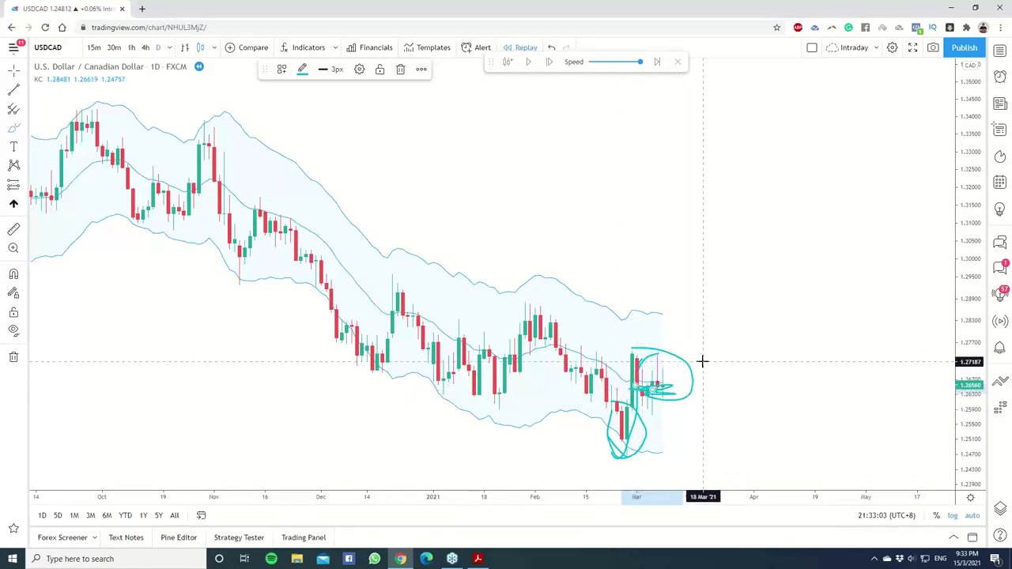
{"action": "left_click", "coordinate": [680, 62]}
{"action": "left_click", "coordinate": [593, 323]}
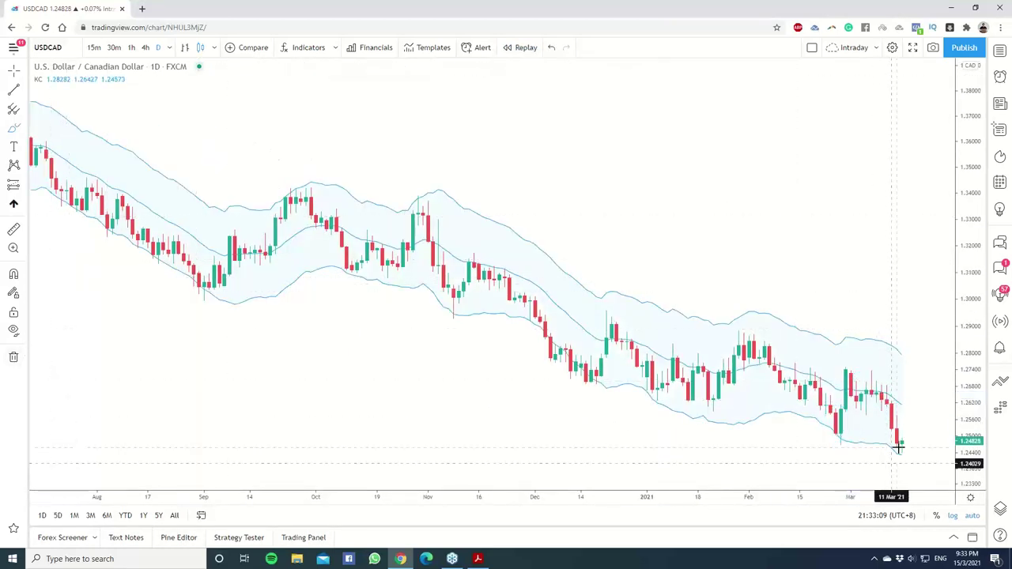
Step: Brush a USDCAD rebound path up to the extended middle channel line, circle where they meet, and clear the drawings
{"action": "left_click_drag", "start_coordinate": [625, 223], "coordinate": [357, 242]}
{"action": "left_click", "coordinate": [15, 126]}
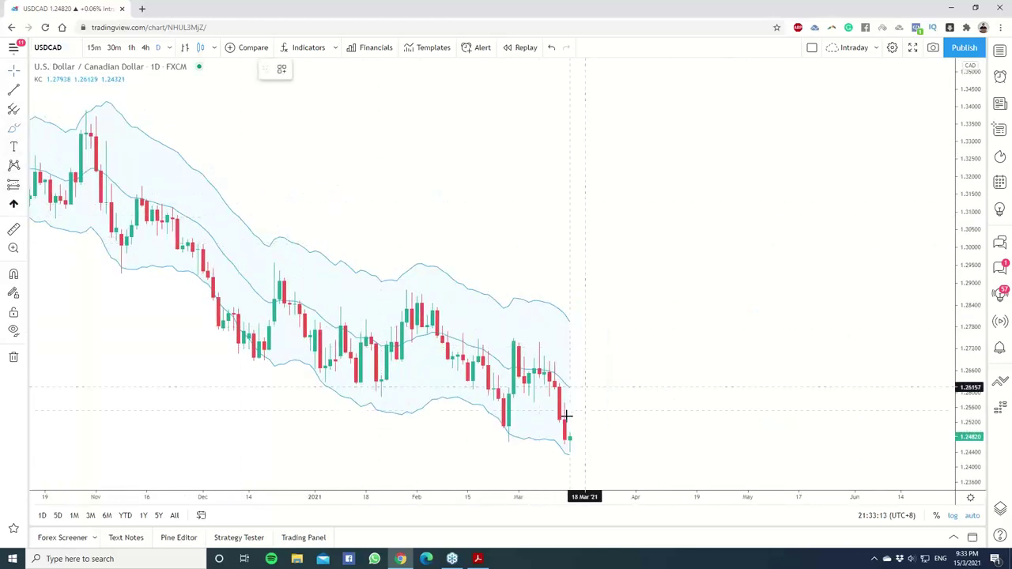
{"action": "mouse_move", "coordinate": [560, 443]}
{"action": "left_mouse_down"}
{"action": "mouse_move", "coordinate": [574, 451]}
{"action": "mouse_move", "coordinate": [596, 400]}
{"action": "mouse_move", "coordinate": [624, 418]}
{"action": "mouse_move", "coordinate": [642, 403]}
{"action": "mouse_move", "coordinate": [615, 385]}
{"action": "left_mouse_up"}
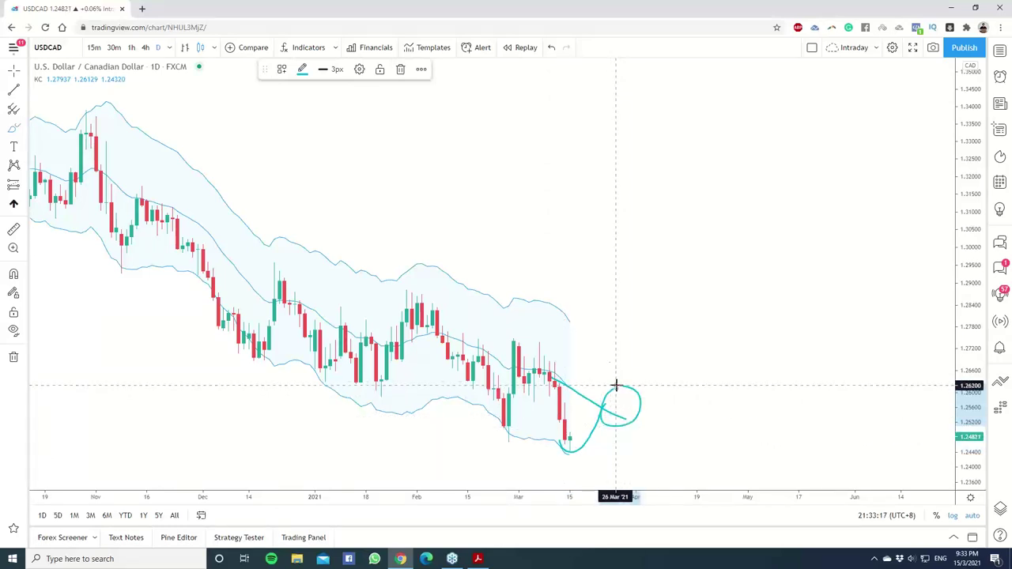
{"action": "left_click", "coordinate": [14, 357]}
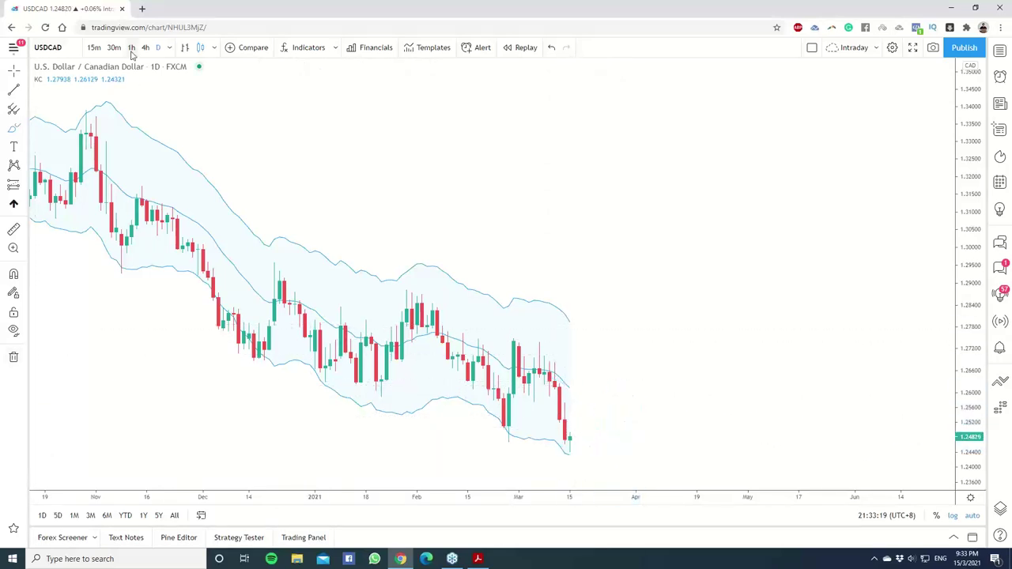
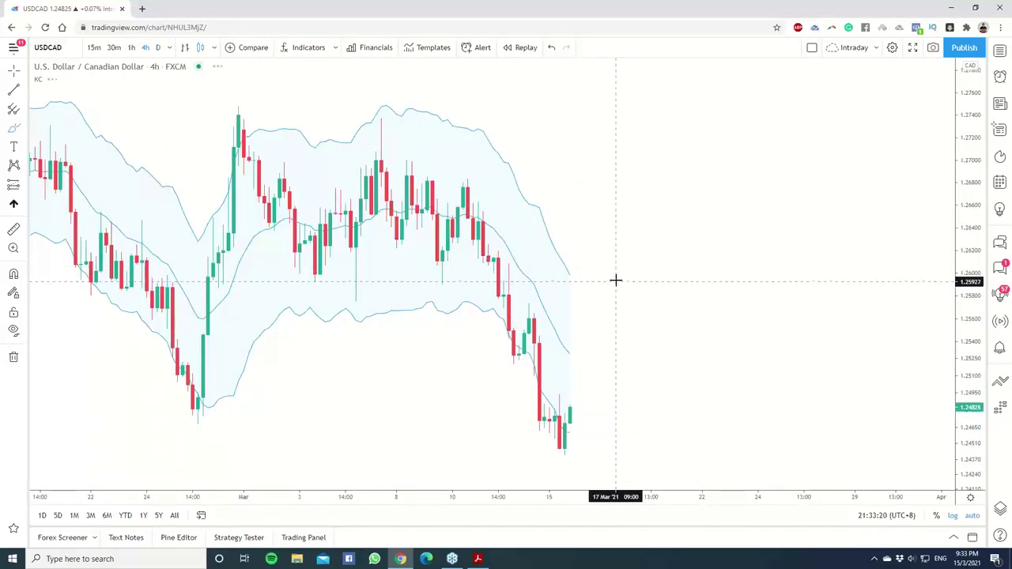
Step: On USDCAD's 4-hour chart, circle the mid-March decline, brush the falling channel lines with an extension beyond the last candle, and clear the drawings
{"action": "left_click_drag", "start_coordinate": [963, 305], "coordinate": [955, 349]}
{"action": "mouse_move", "coordinate": [464, 321]}
{"action": "left_mouse_down"}
{"action": "mouse_move", "coordinate": [606, 361]}
{"action": "mouse_move", "coordinate": [553, 355]}
{"action": "mouse_move", "coordinate": [493, 287]}
{"action": "mouse_move", "coordinate": [565, 423]}
{"action": "left_mouse_up"}
{"action": "mouse_move", "coordinate": [510, 212]}
{"action": "left_mouse_down"}
{"action": "mouse_move", "coordinate": [578, 309]}
{"action": "mouse_move", "coordinate": [637, 352]}
{"action": "left_mouse_up"}
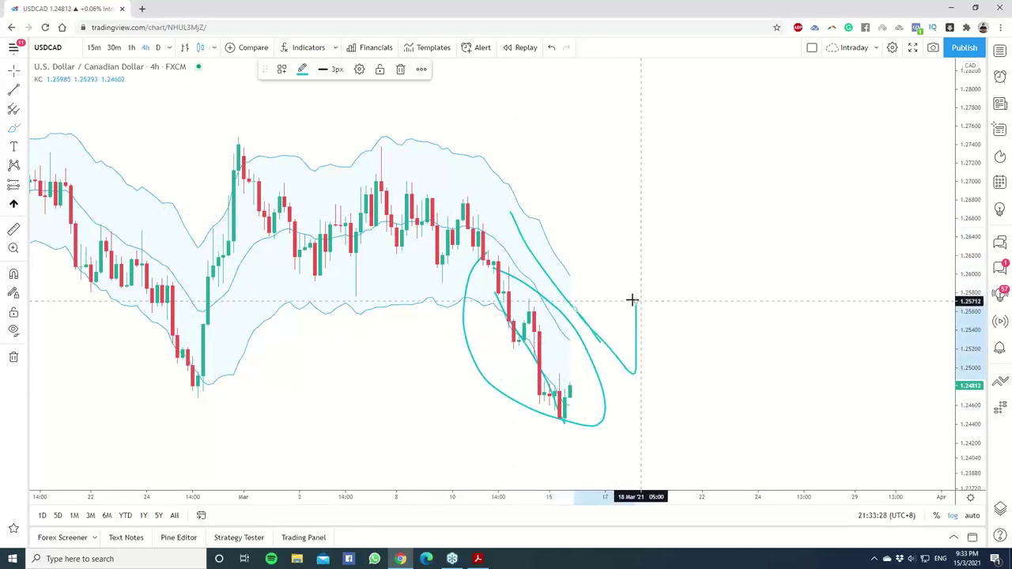
{"action": "left_click", "coordinate": [13, 358]}
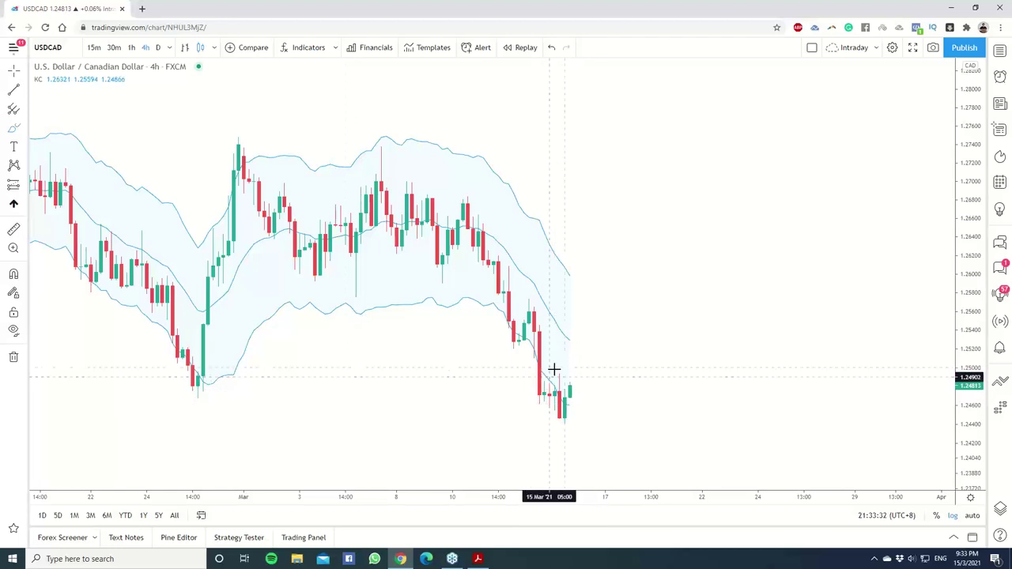
Step: Brush a zigzag rebound up to the extended middle line with a down arrow where they meet, circle the area, and clear everything
{"action": "mouse_move", "coordinate": [567, 399]}
{"action": "left_mouse_down"}
{"action": "mouse_move", "coordinate": [583, 372]}
{"action": "mouse_move", "coordinate": [607, 361]}
{"action": "left_mouse_up"}
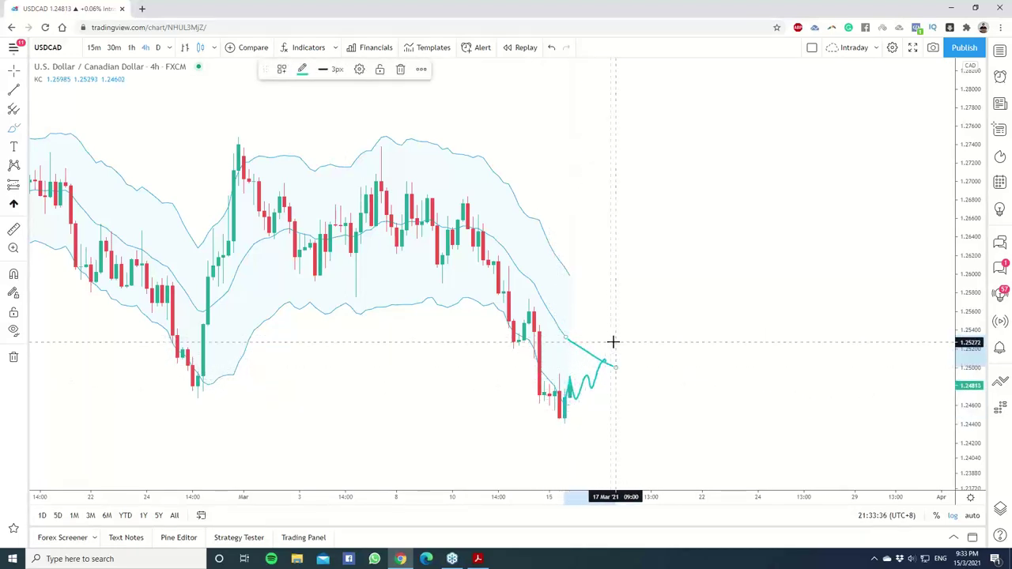
{"action": "mouse_move", "coordinate": [603, 307]}
{"action": "left_mouse_down"}
{"action": "mouse_move", "coordinate": [598, 355]}
{"action": "mouse_move", "coordinate": [610, 370]}
{"action": "left_mouse_up"}
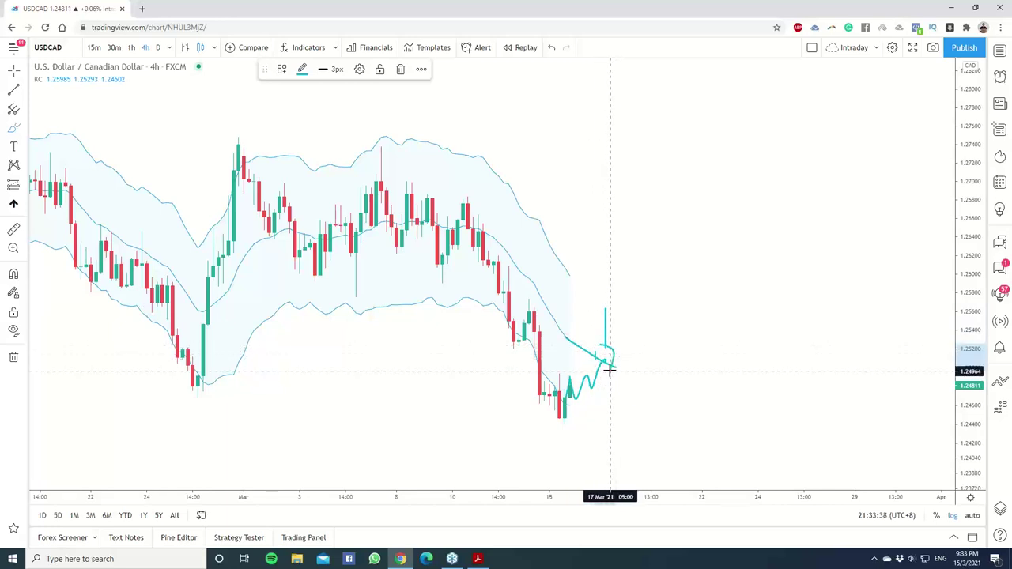
{"action": "mouse_move", "coordinate": [551, 336]}
{"action": "left_mouse_down"}
{"action": "mouse_move", "coordinate": [650, 298]}
{"action": "mouse_move", "coordinate": [578, 313]}
{"action": "left_mouse_up"}
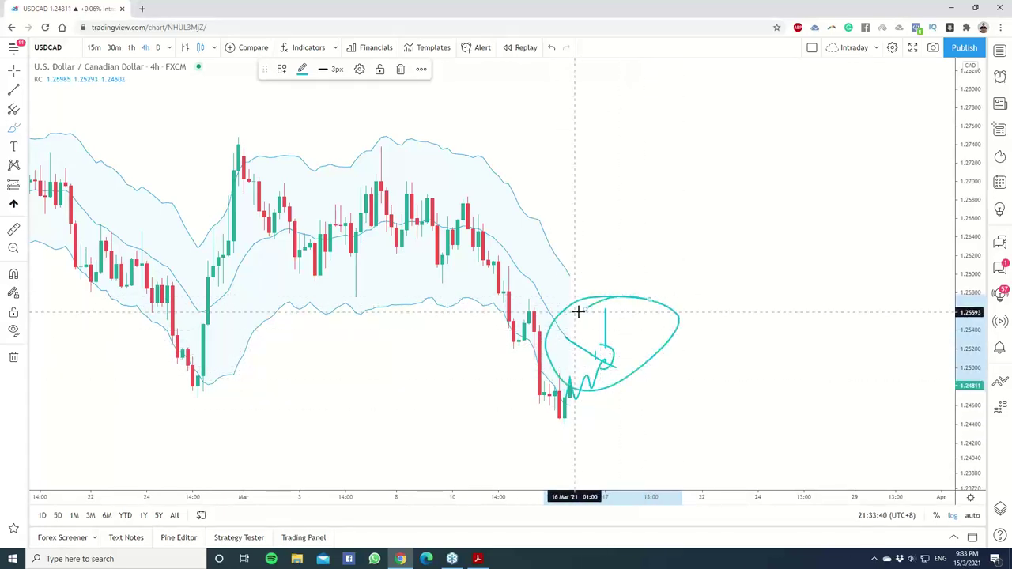
{"action": "left_click", "coordinate": [12, 360]}
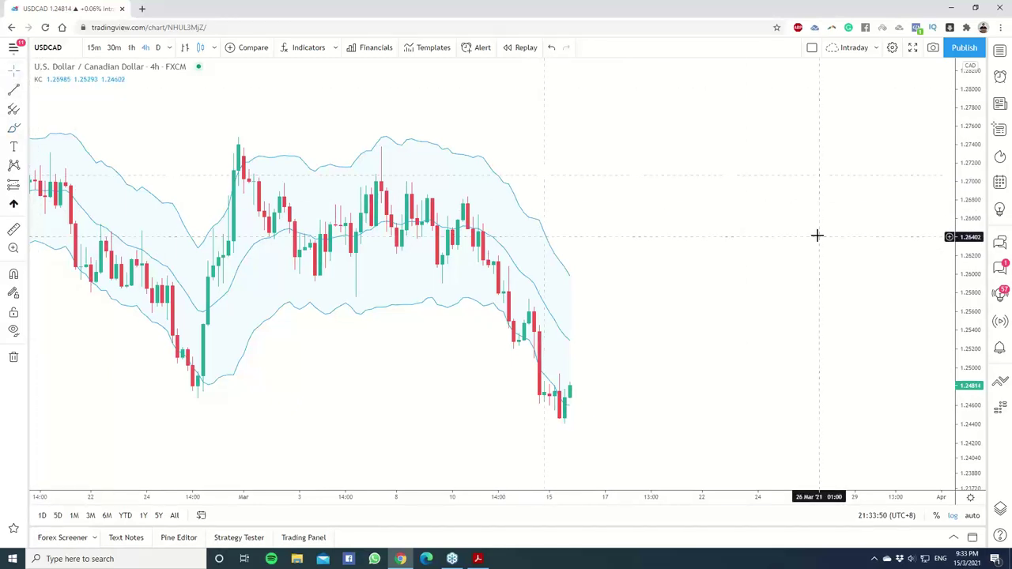
Step: Move past USDCHF to USDJPY's 4-hour chart, circle the latest candles, trace the stair-step uptrend with a rising arrow, and clear the drawings
{"action": "key", "text": "space"}
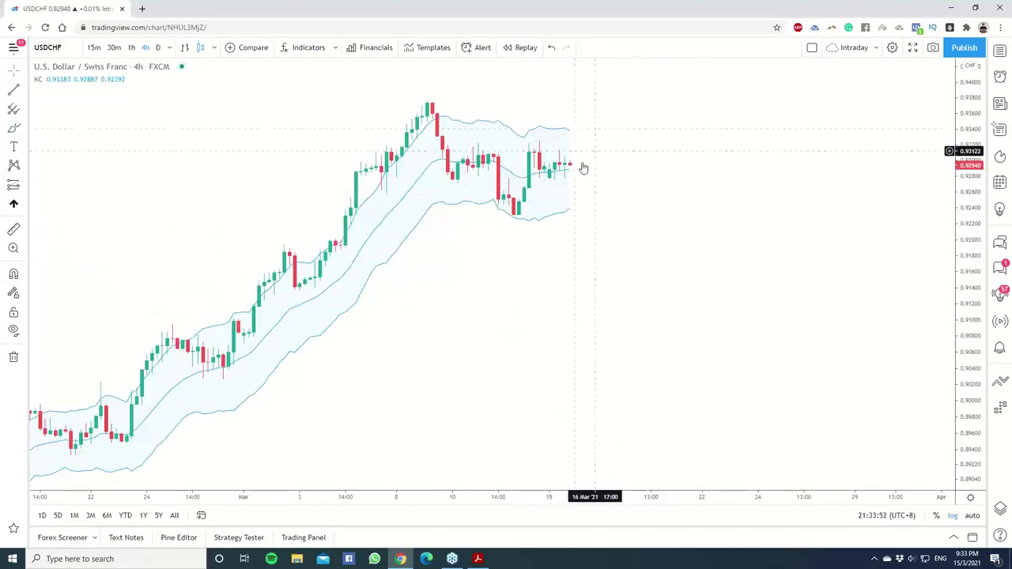
{"action": "key", "text": "space"}
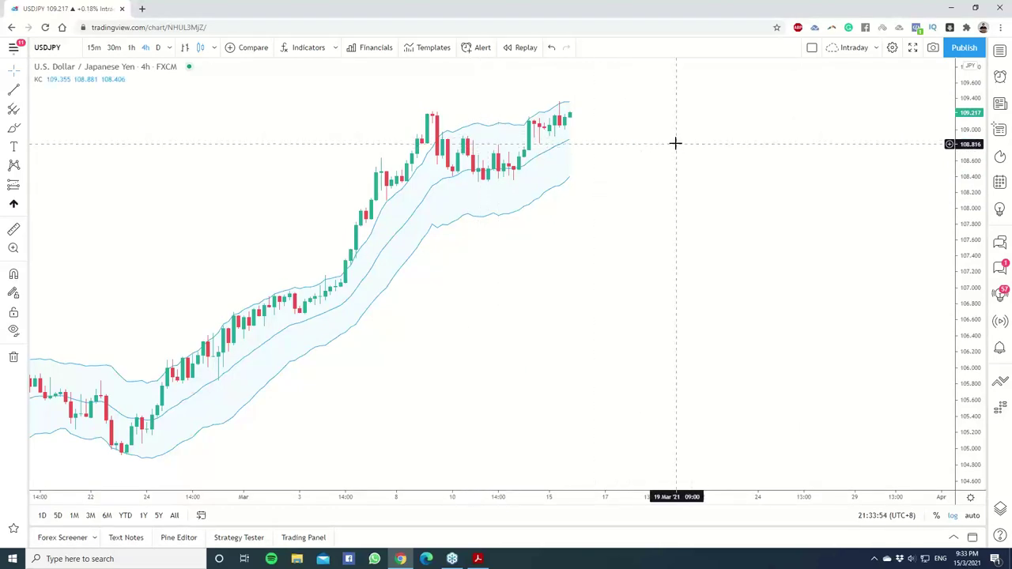
{"action": "mouse_move", "coordinate": [531, 174]}
{"action": "left_mouse_down"}
{"action": "mouse_move", "coordinate": [496, 180]}
{"action": "mouse_move", "coordinate": [497, 199]}
{"action": "mouse_move", "coordinate": [546, 178]}
{"action": "left_mouse_up"}
{"action": "left_click", "coordinate": [14, 127]}
{"action": "mouse_move", "coordinate": [553, 106]}
{"action": "left_mouse_down"}
{"action": "mouse_move", "coordinate": [479, 125]}
{"action": "mouse_move", "coordinate": [550, 104]}
{"action": "left_mouse_up"}
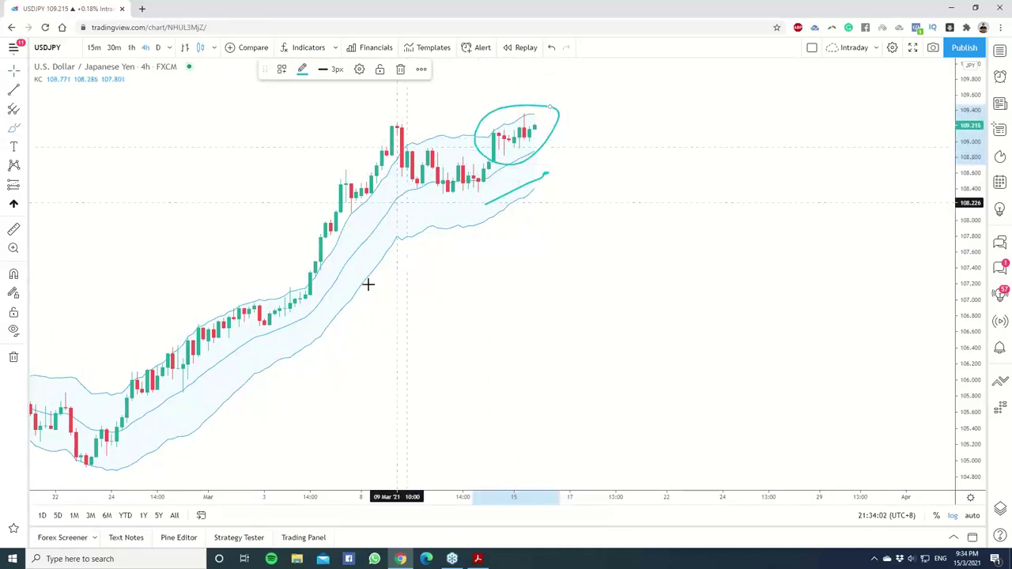
{"action": "mouse_move", "coordinate": [102, 451]}
{"action": "left_mouse_down"}
{"action": "mouse_move", "coordinate": [154, 379]}
{"action": "mouse_move", "coordinate": [135, 361]}
{"action": "mouse_move", "coordinate": [271, 287]}
{"action": "mouse_move", "coordinate": [362, 188]}
{"action": "left_mouse_up"}
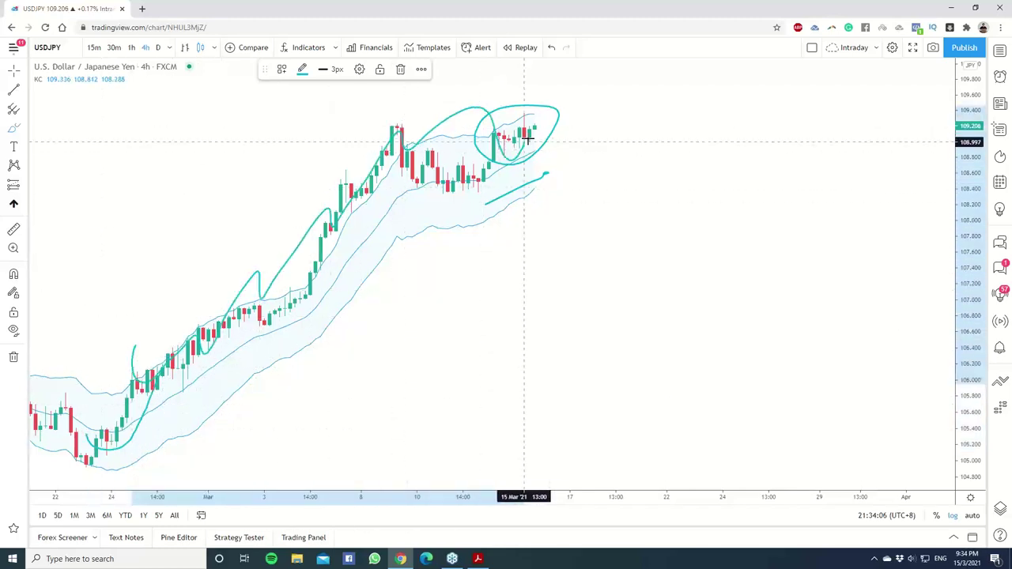
{"action": "mouse_move", "coordinate": [388, 409]}
{"action": "left_mouse_down"}
{"action": "mouse_move", "coordinate": [673, 199]}
{"action": "mouse_move", "coordinate": [698, 222]}
{"action": "left_mouse_up"}
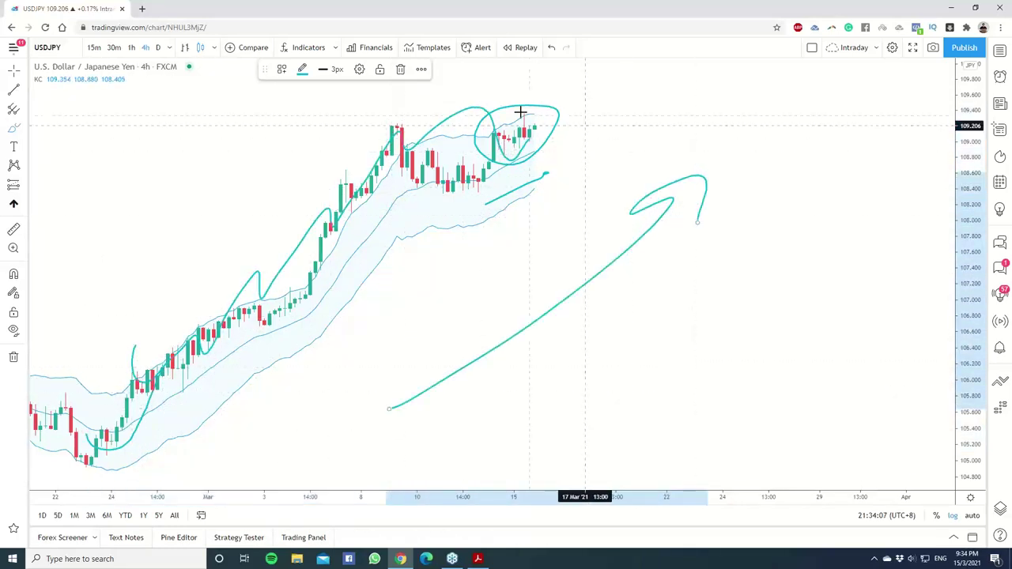
{"action": "left_click", "coordinate": [14, 358]}
Step: Show USDJPY on the daily timeframe, brush around the rally since January and mark the latest candles, and clear the markings
{"action": "left_click", "coordinate": [158, 49]}
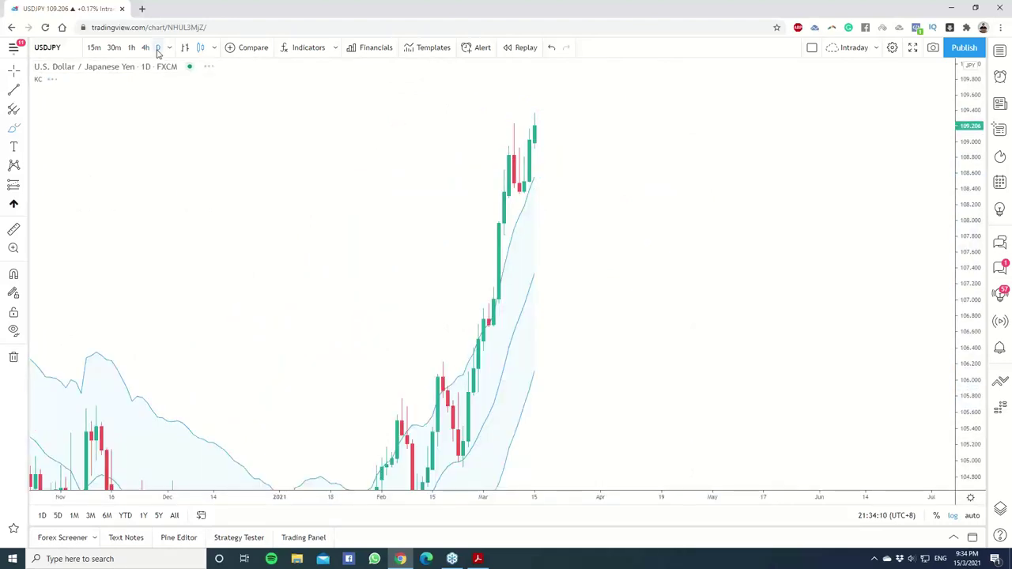
{"action": "left_click_drag", "start_coordinate": [969, 143], "coordinate": [952, 348]}
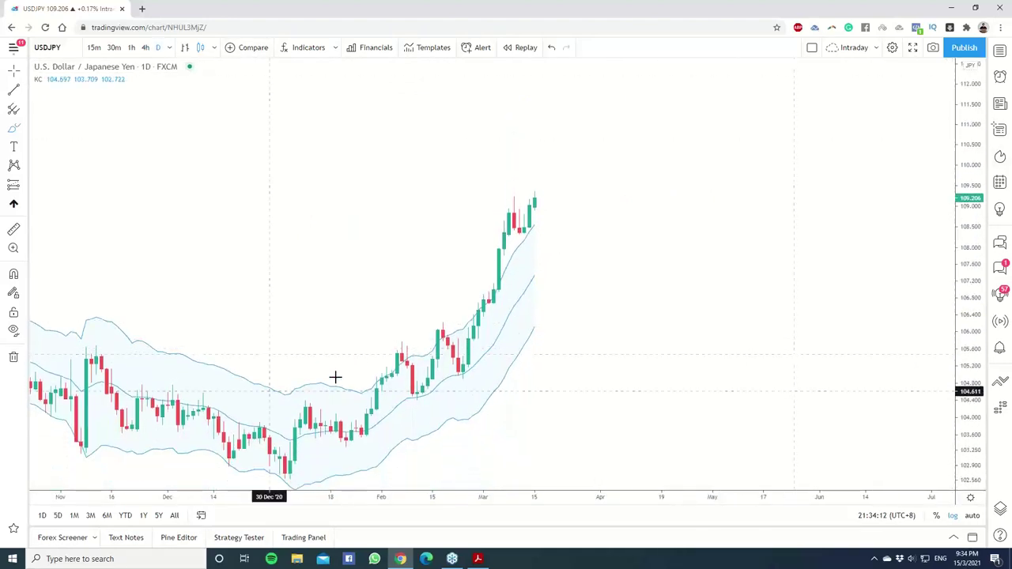
{"action": "mouse_move", "coordinate": [304, 364]}
{"action": "left_mouse_down"}
{"action": "mouse_move", "coordinate": [577, 237]}
{"action": "mouse_move", "coordinate": [260, 334]}
{"action": "mouse_move", "coordinate": [231, 427]}
{"action": "left_mouse_up"}
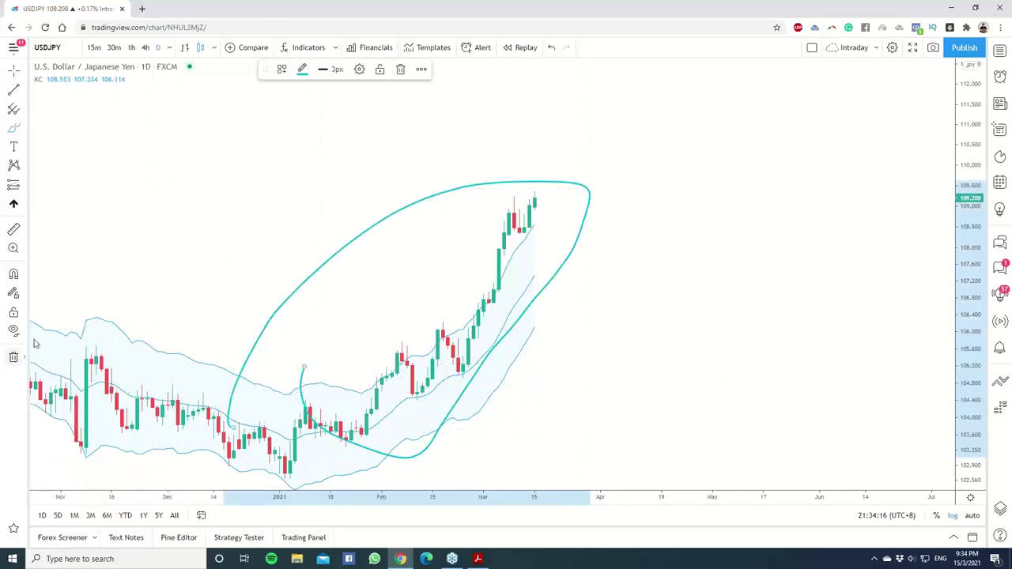
{"action": "left_click", "coordinate": [14, 358]}
{"action": "mouse_move", "coordinate": [501, 198]}
{"action": "left_mouse_down"}
{"action": "mouse_move", "coordinate": [543, 229]}
{"action": "mouse_move", "coordinate": [544, 262]}
{"action": "mouse_move", "coordinate": [585, 222]}
{"action": "left_mouse_up"}
{"action": "left_click", "coordinate": [10, 359]}
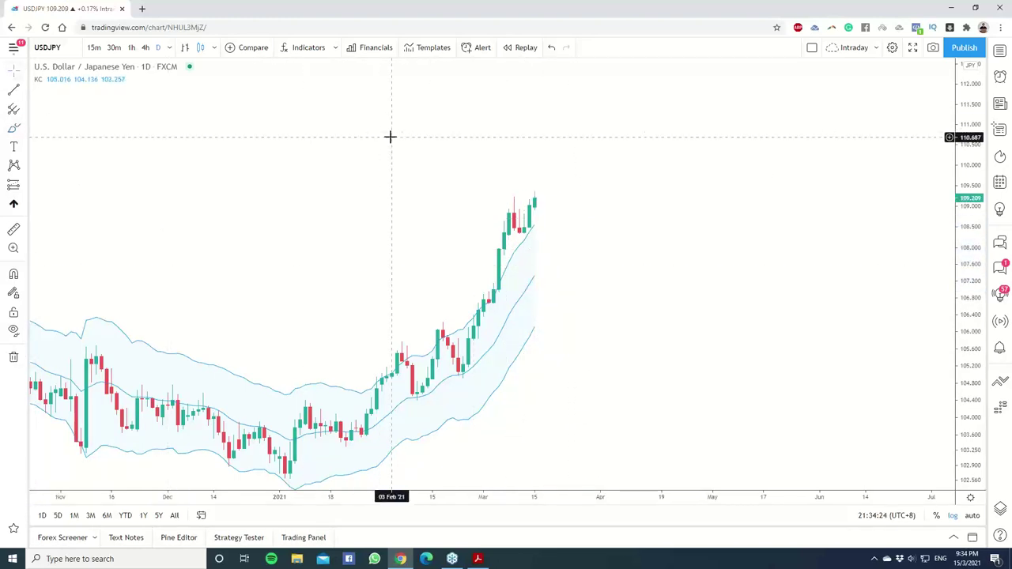
Step: Open EURJPY on the 4-hour timeframe, brush the pullback zone at the middle line with an upward arrow, and clear the drawings
{"action": "key", "text": "space"}
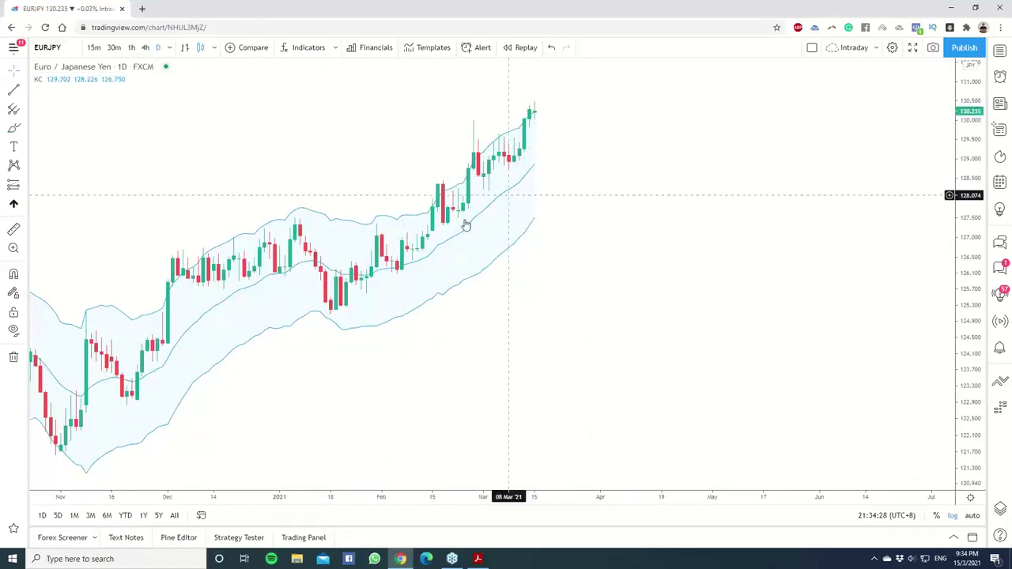
{"action": "left_click_drag", "start_coordinate": [551, 317], "coordinate": [610, 318]}
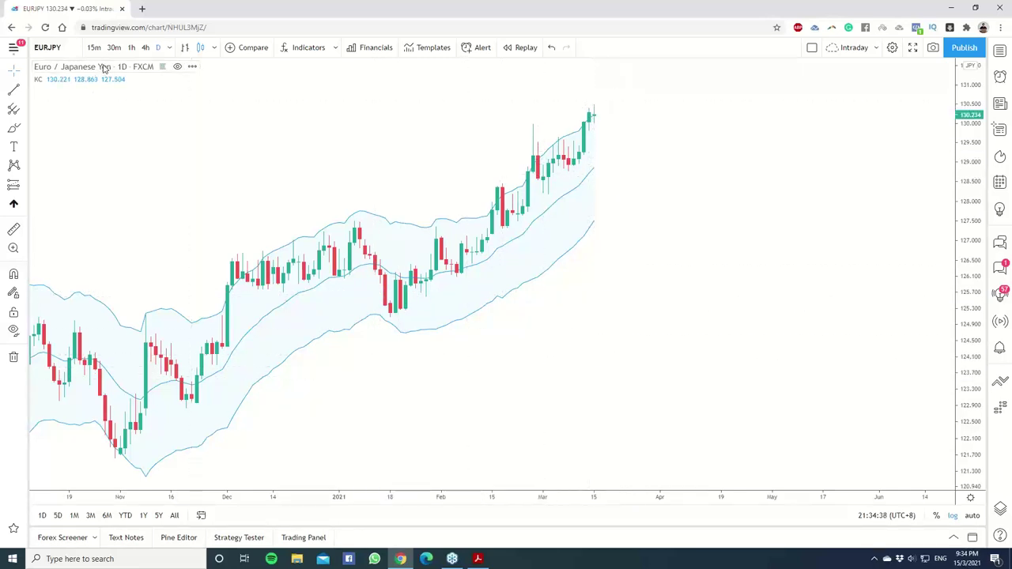
{"action": "left_click", "coordinate": [146, 47]}
{"action": "left_click_drag", "start_coordinate": [975, 377], "coordinate": [974, 391]}
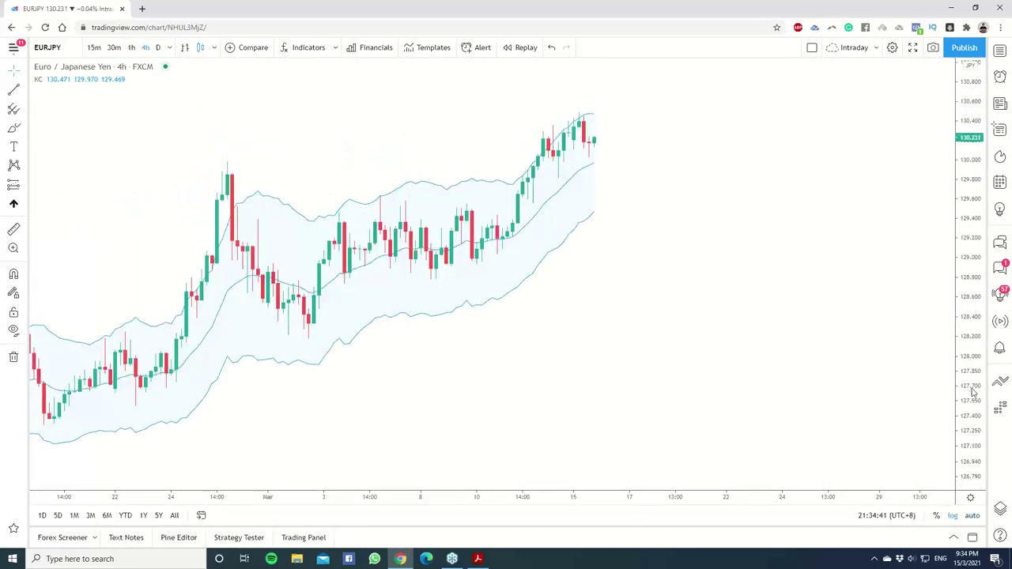
{"action": "left_click", "coordinate": [15, 127]}
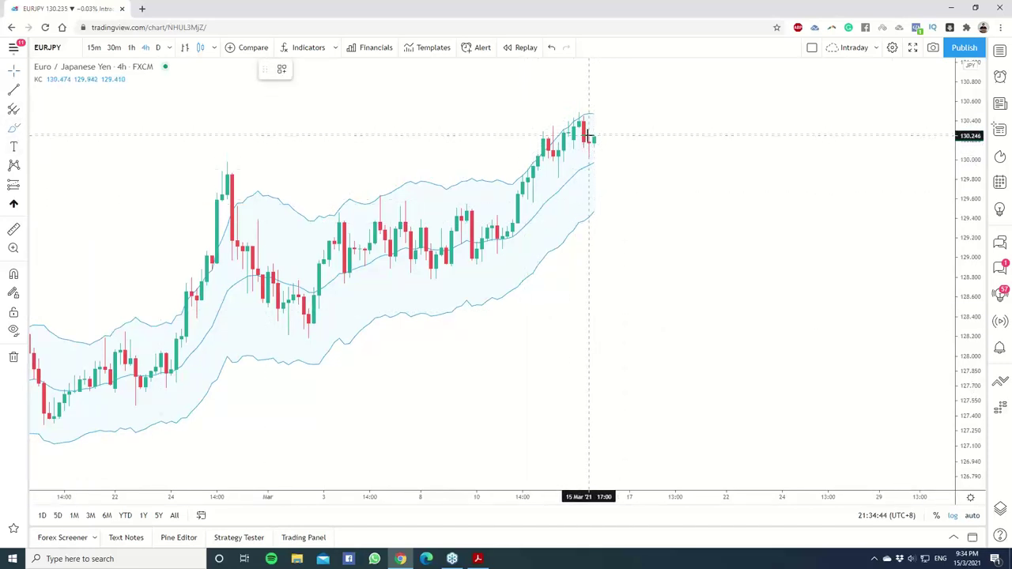
{"action": "mouse_move", "coordinate": [594, 161]}
{"action": "left_mouse_down"}
{"action": "mouse_move", "coordinate": [642, 139]}
{"action": "mouse_move", "coordinate": [682, 79]}
{"action": "mouse_move", "coordinate": [644, 85]}
{"action": "left_mouse_up"}
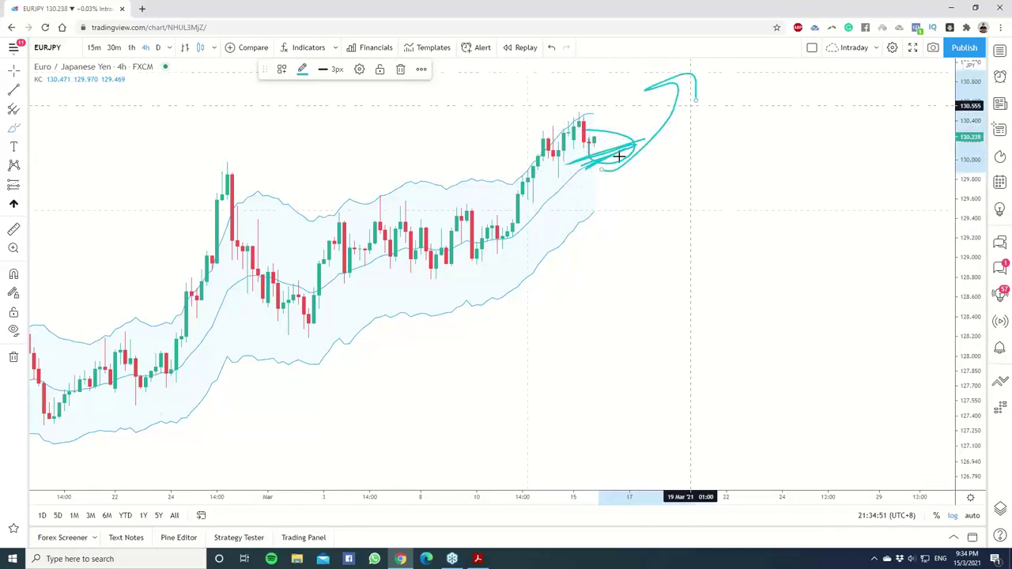
{"action": "left_click", "coordinate": [13, 356]}
Step: Move to GBPJPY, circle the 12 March pullback candles, rewind the chart to them with Replay, and clear the circle
{"action": "key", "text": "space"}
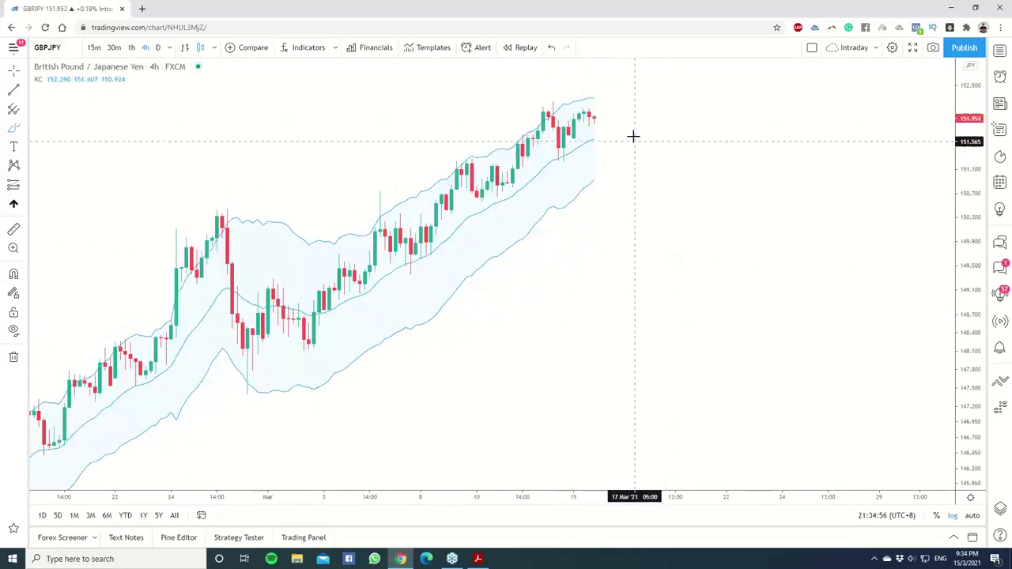
{"action": "left_click", "coordinate": [558, 119]}
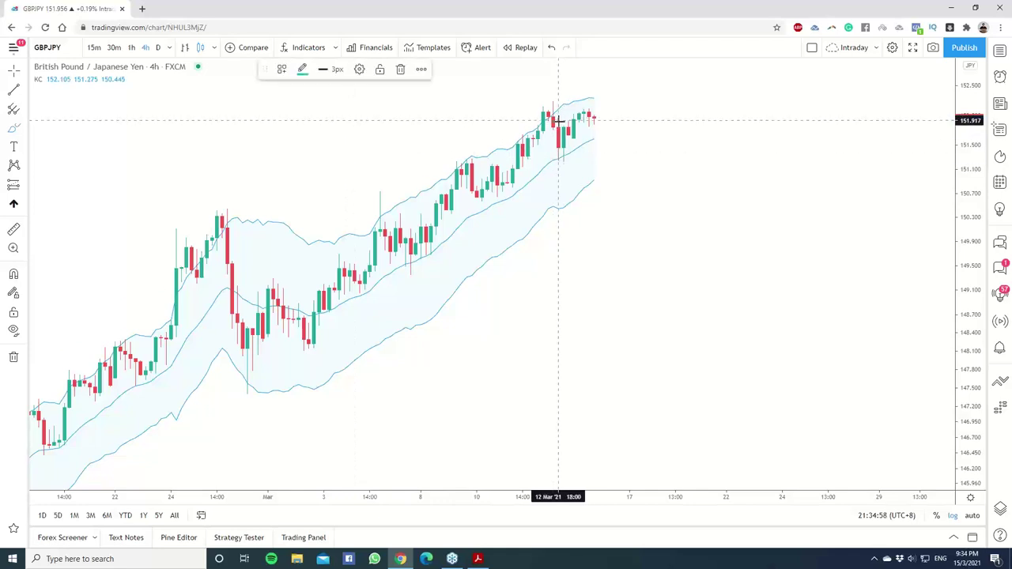
{"action": "left_click", "coordinate": [526, 47]}
{"action": "left_click", "coordinate": [561, 162]}
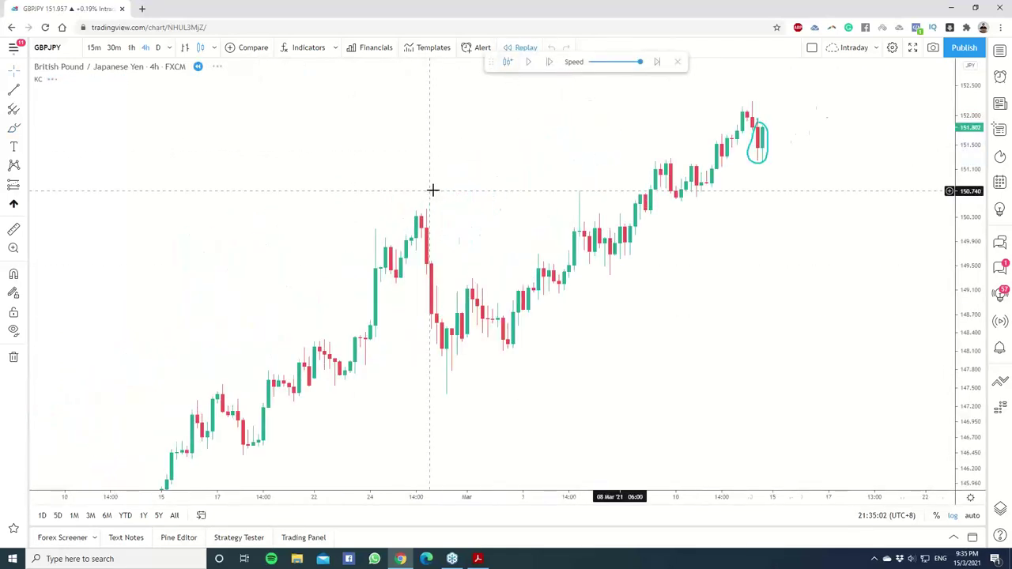
{"action": "left_click_drag", "start_coordinate": [658, 128], "coordinate": [229, 155]}
{"action": "left_click", "coordinate": [12, 356]}
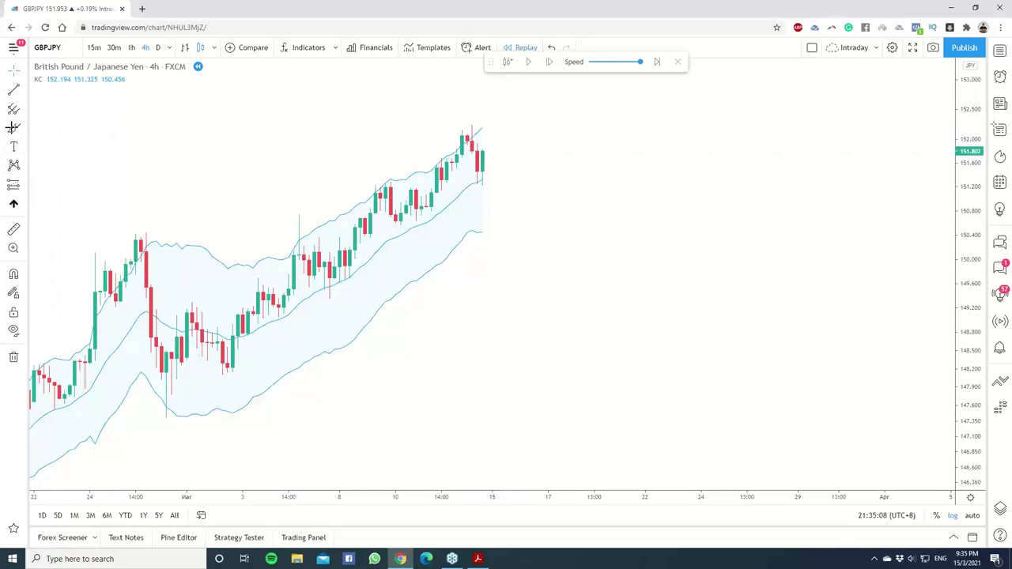
Step: Brush rising strokes along GBPJPY's middle and upper channel lines, and clear them
{"action": "mouse_move", "coordinate": [312, 316]}
{"action": "left_mouse_down"}
{"action": "mouse_move", "coordinate": [443, 215]}
{"action": "mouse_move", "coordinate": [439, 223]}
{"action": "left_mouse_up"}
{"action": "mouse_move", "coordinate": [324, 230]}
{"action": "left_mouse_down"}
{"action": "mouse_move", "coordinate": [463, 147]}
{"action": "mouse_move", "coordinate": [459, 129]}
{"action": "left_mouse_up"}
{"action": "left_click", "coordinate": [14, 357]}
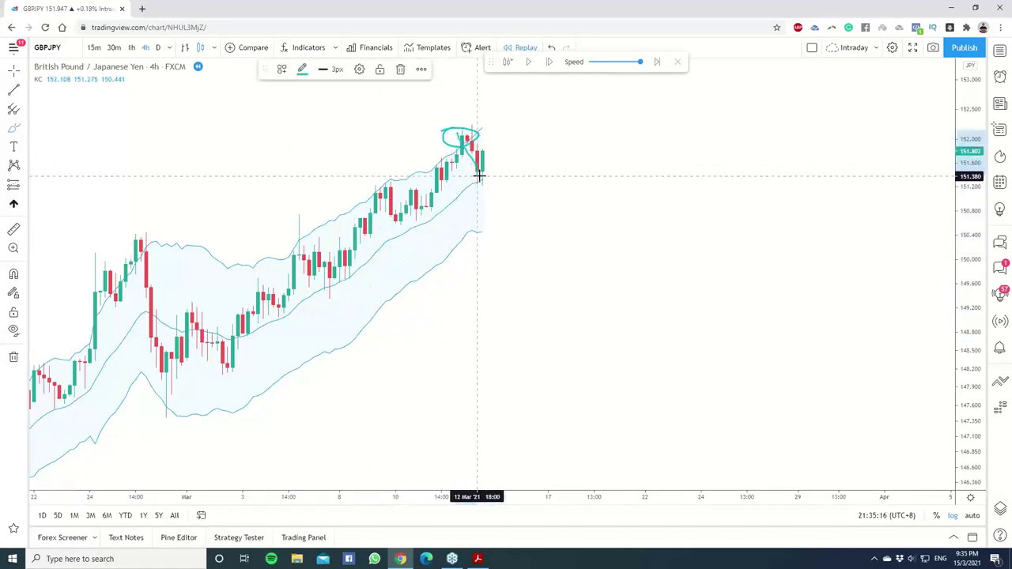
Step: Circle GBPJPY's peak and its pullback candles, brush a horizontal line at the rebound candle's close, advance the replay, and clear the drawings
{"action": "left_click_drag", "start_coordinate": [478, 149], "coordinate": [484, 175]}
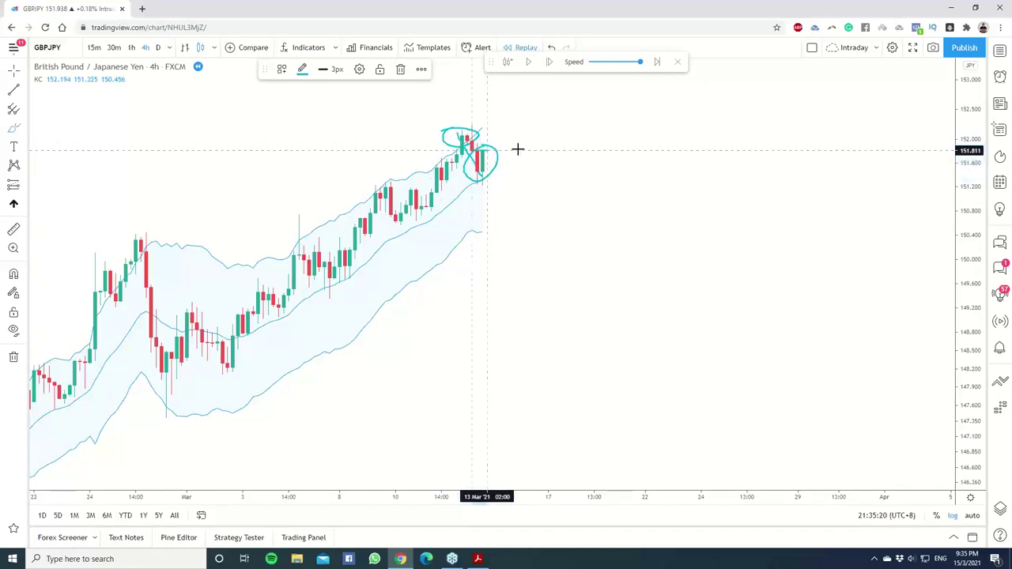
{"action": "left_click_drag", "start_coordinate": [466, 153], "coordinate": [531, 152]}
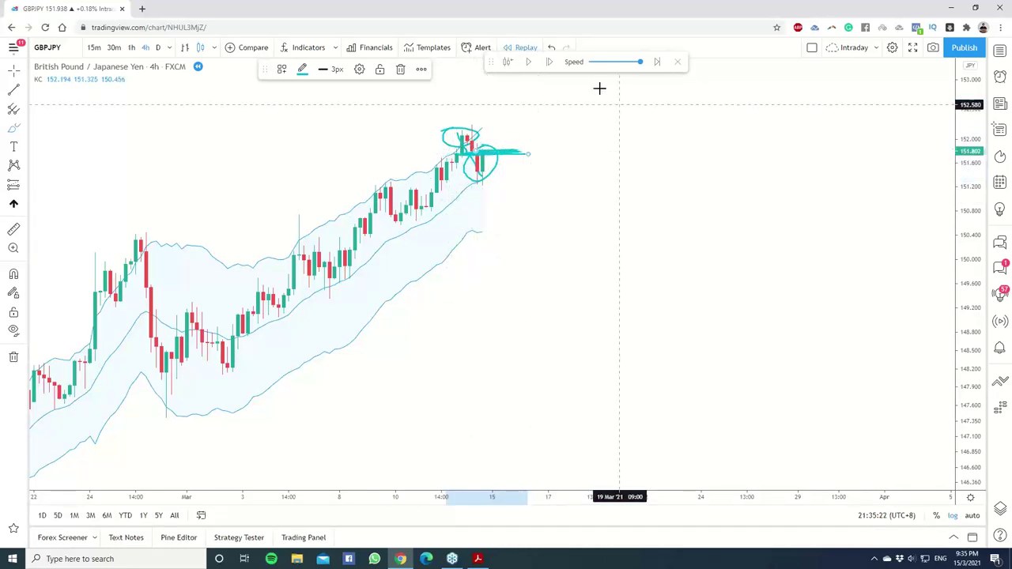
{"action": "left_click", "coordinate": [546, 62]}
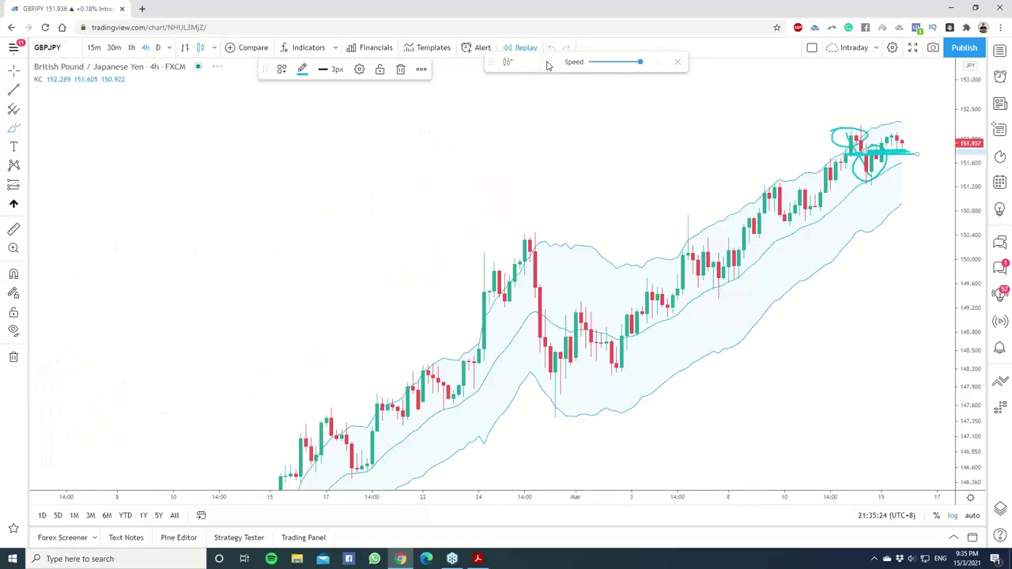
{"action": "left_click", "coordinate": [14, 356]}
{"action": "left_click_drag", "start_coordinate": [655, 199], "coordinate": [402, 221]}
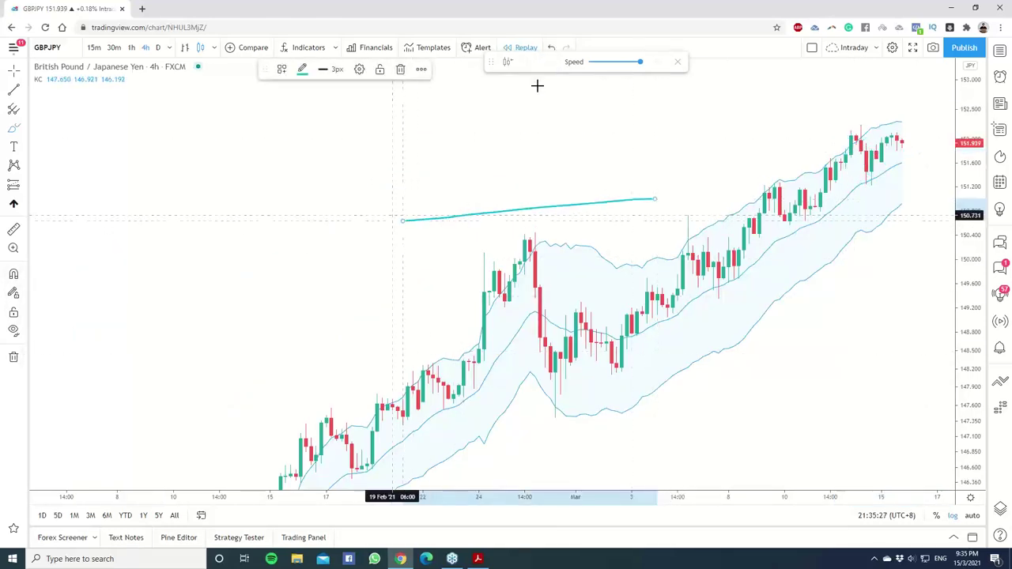
{"action": "left_click", "coordinate": [13, 355]}
{"action": "left_click_drag", "start_coordinate": [707, 127], "coordinate": [467, 160]}
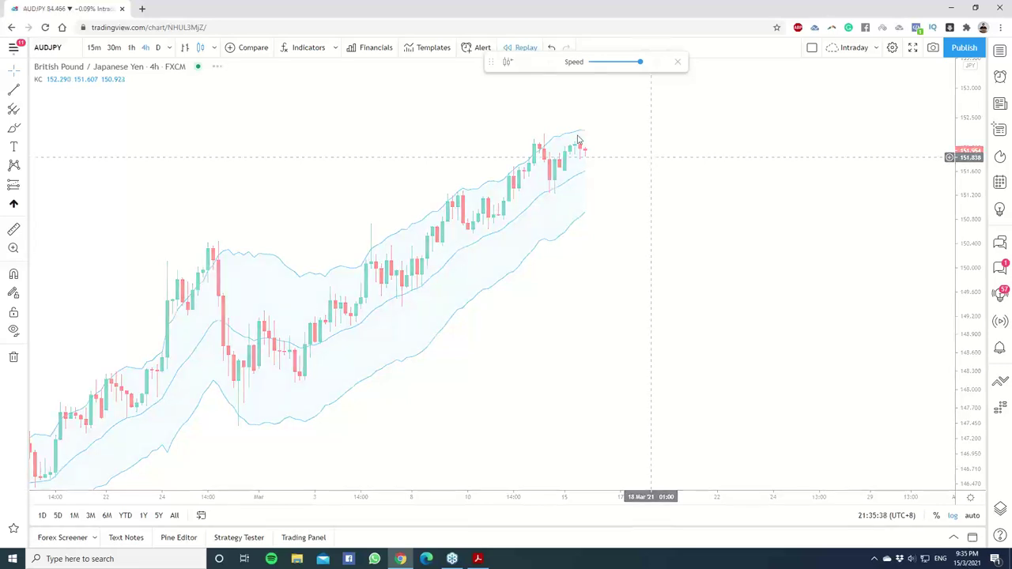
Step: Move to AUDJPY's 4-hour chart, brush its rise, peak and pullback, circle the latest candles at the middle line, and clear the markings
{"action": "key", "text": "space"}
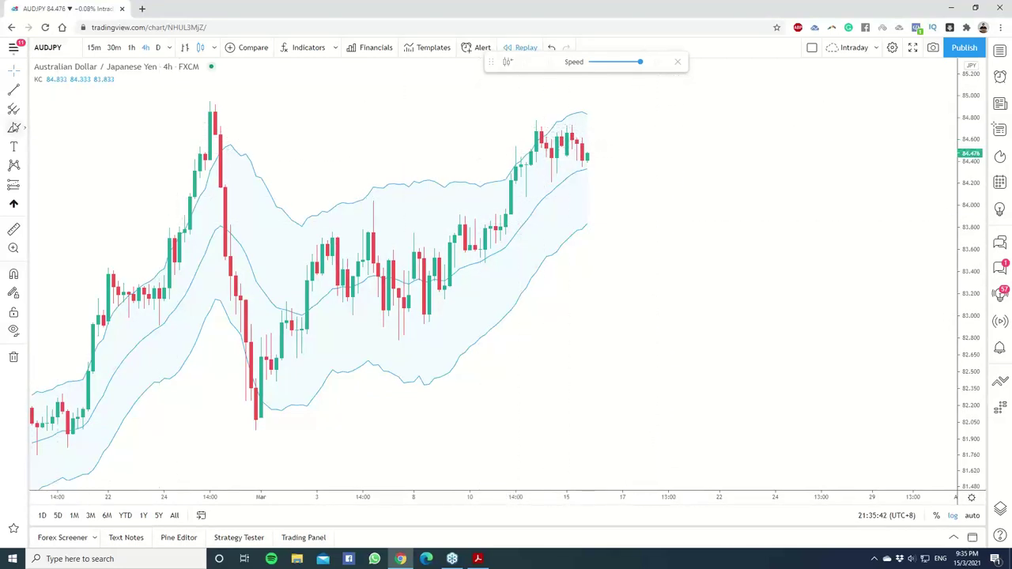
{"action": "left_click", "coordinate": [13, 127]}
{"action": "left_click_drag", "start_coordinate": [471, 253], "coordinate": [546, 170]}
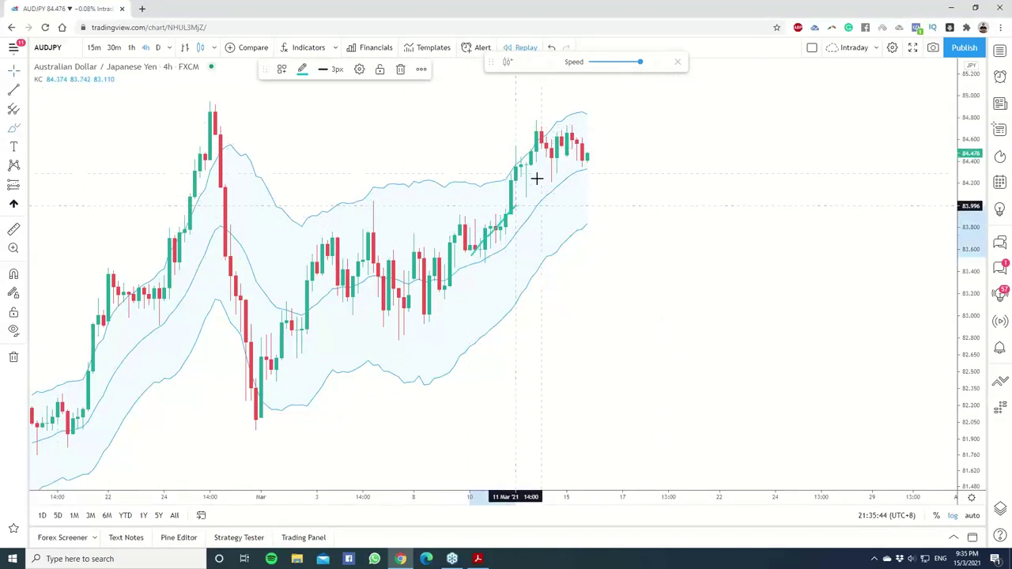
{"action": "mouse_move", "coordinate": [540, 125]}
{"action": "left_mouse_down"}
{"action": "mouse_move", "coordinate": [522, 140]}
{"action": "mouse_move", "coordinate": [637, 158]}
{"action": "mouse_move", "coordinate": [568, 172]}
{"action": "mouse_move", "coordinate": [622, 186]}
{"action": "mouse_move", "coordinate": [601, 146]}
{"action": "left_mouse_up"}
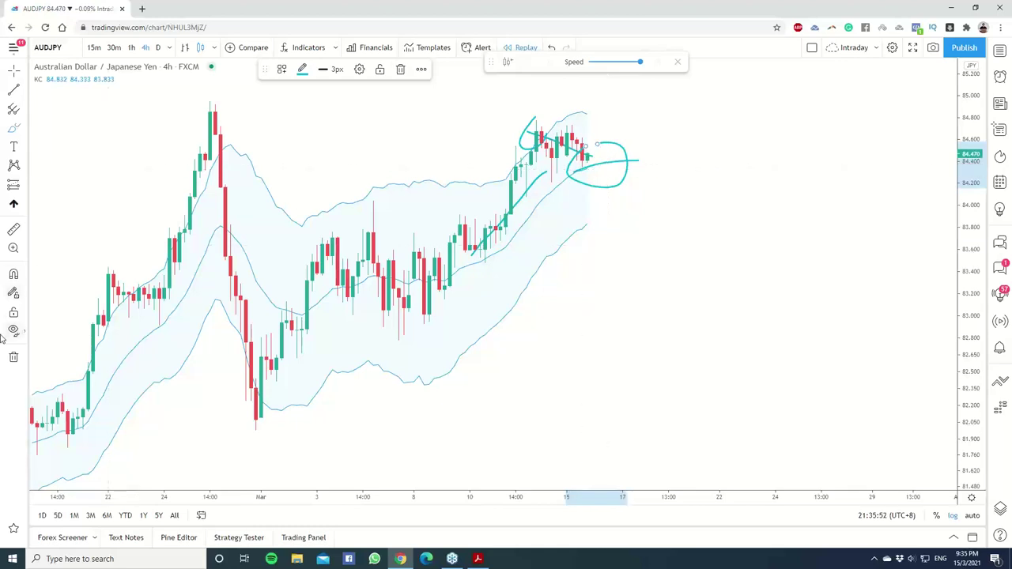
{"action": "left_click", "coordinate": [11, 359]}
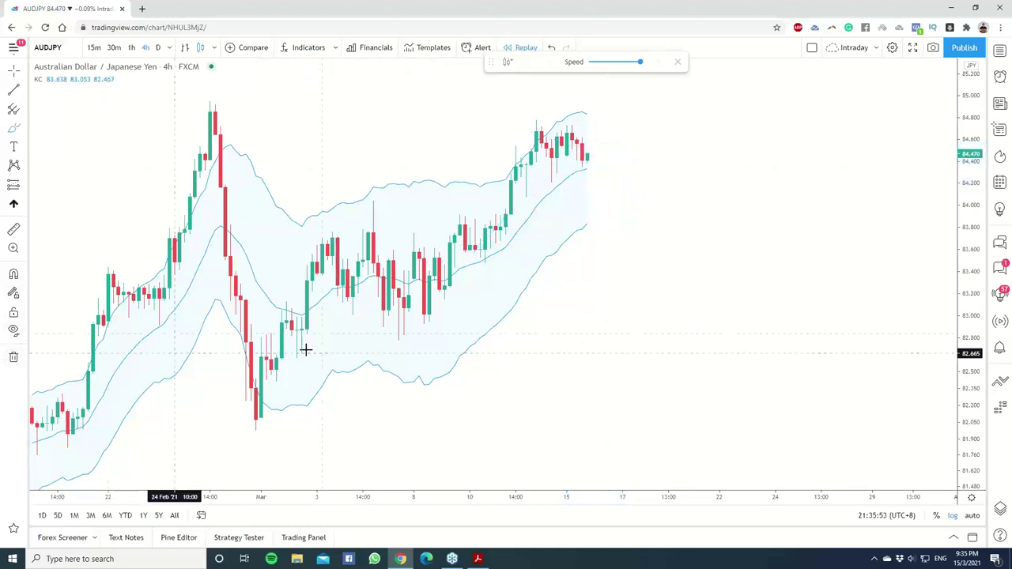
Step: Switch to daily charts, step past NZDJPY to CHFJPY, and circle CHFJPY's latest candles with horizontal brush strokes through them
{"action": "left_click", "coordinate": [158, 48]}
{"action": "left_click_drag", "start_coordinate": [972, 340], "coordinate": [973, 429]}
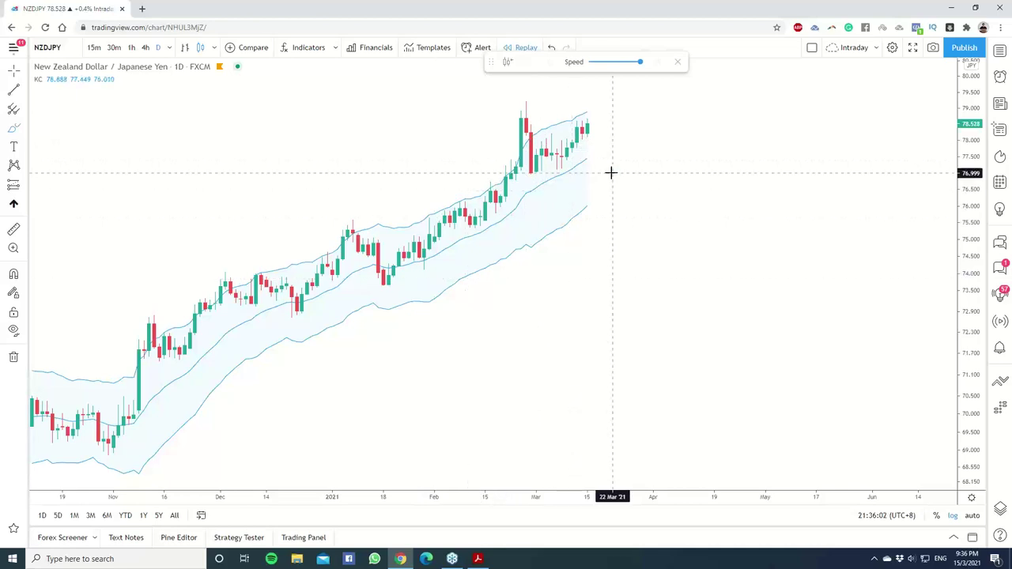
{"action": "key", "text": "Down"}
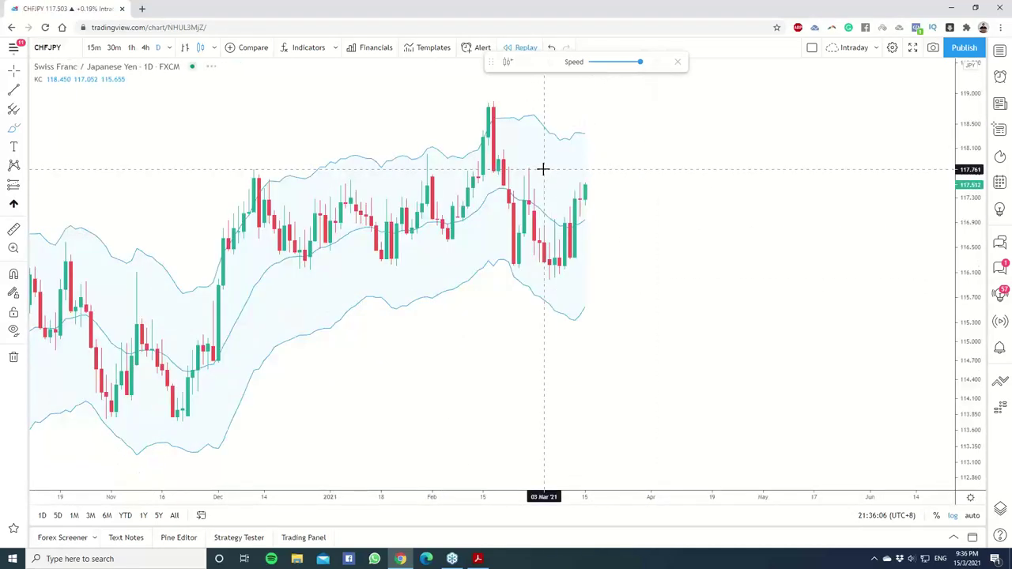
{"action": "left_click_drag", "start_coordinate": [623, 159], "coordinate": [560, 170]}
{"action": "left_click_drag", "start_coordinate": [506, 207], "coordinate": [656, 204]}
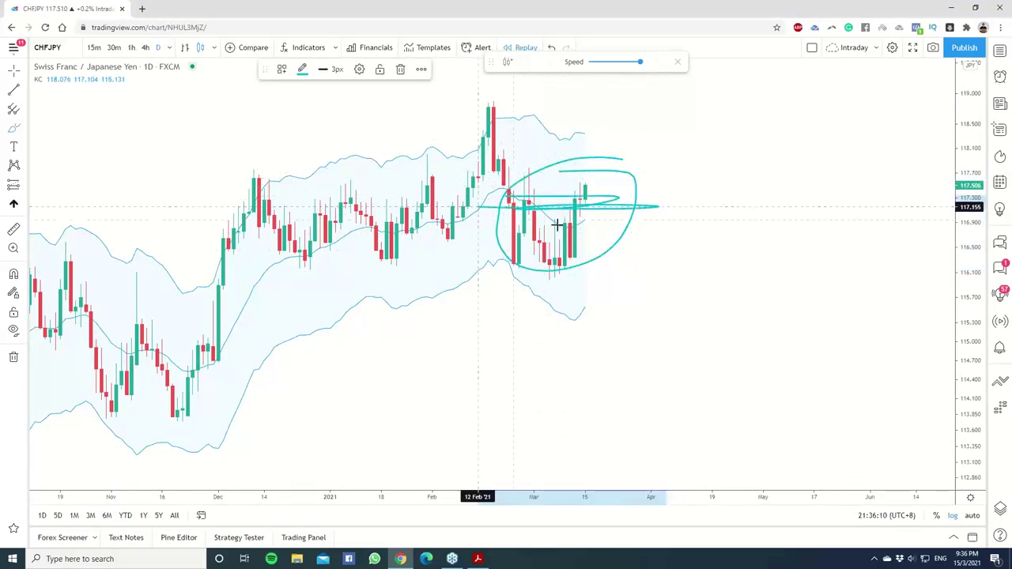
Step: Move to EURGBP's daily chart, circle the late-February low, brush its rebound and following decline, and clear the drawings
{"action": "key", "text": "Down"}
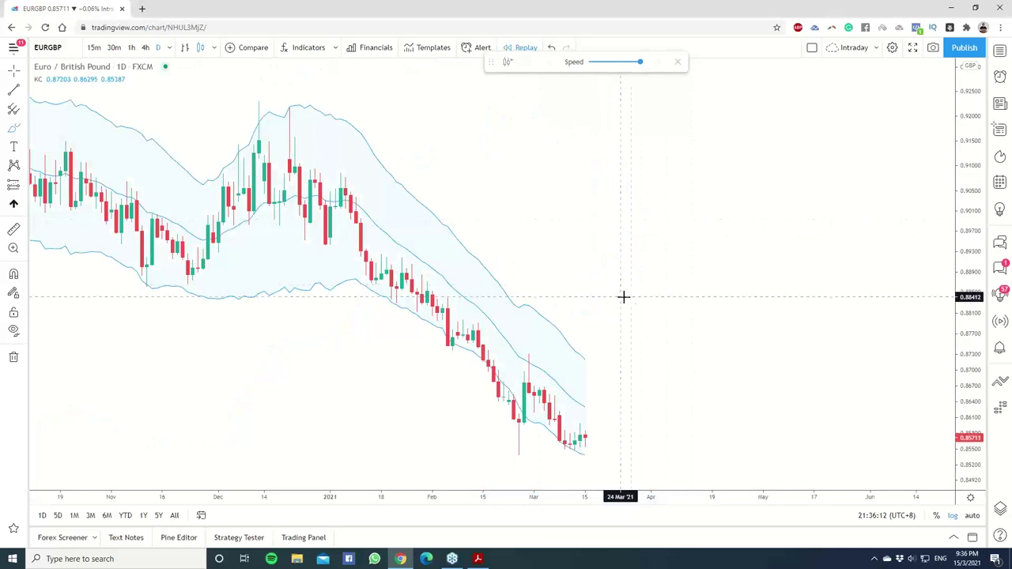
{"action": "left_click_drag", "start_coordinate": [966, 304], "coordinate": [968, 345]}
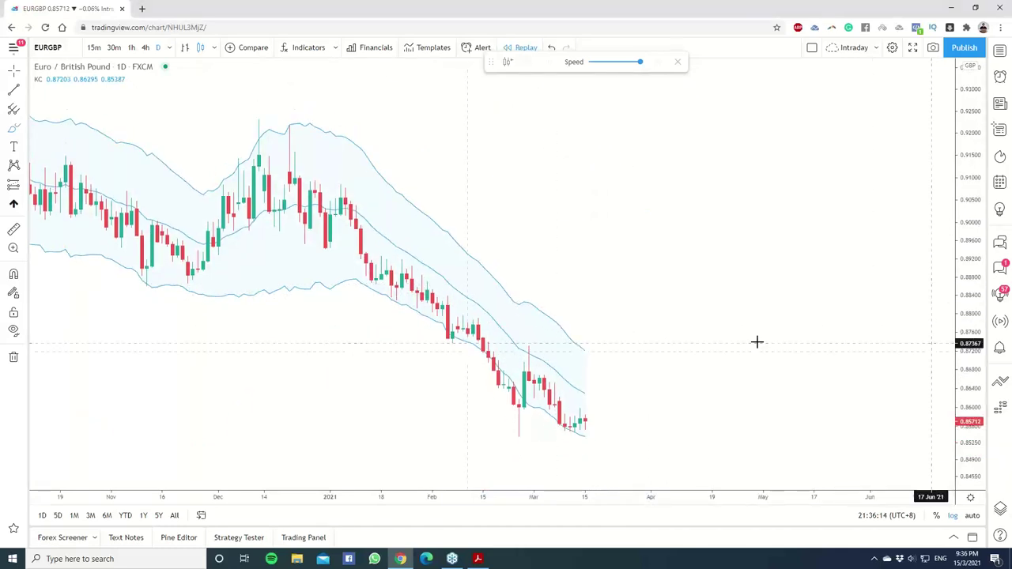
{"action": "mouse_move", "coordinate": [524, 373]}
{"action": "left_mouse_down"}
{"action": "mouse_move", "coordinate": [495, 398]}
{"action": "mouse_move", "coordinate": [524, 378]}
{"action": "left_mouse_up"}
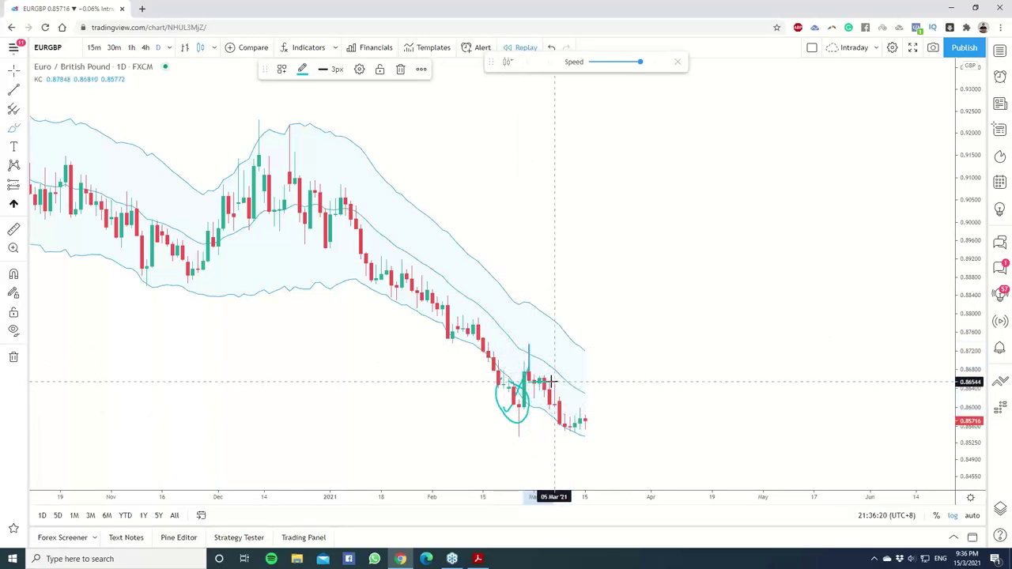
{"action": "mouse_move", "coordinate": [552, 384]}
{"action": "left_mouse_down"}
{"action": "mouse_move", "coordinate": [564, 412]}
{"action": "mouse_move", "coordinate": [603, 448]}
{"action": "mouse_move", "coordinate": [610, 425]}
{"action": "left_mouse_up"}
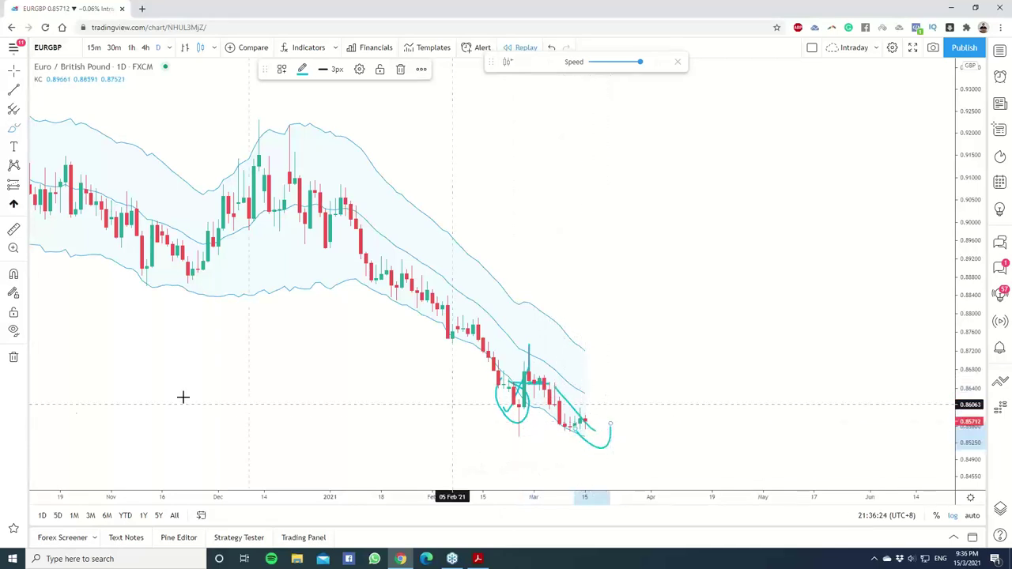
{"action": "left_click", "coordinate": [14, 359]}
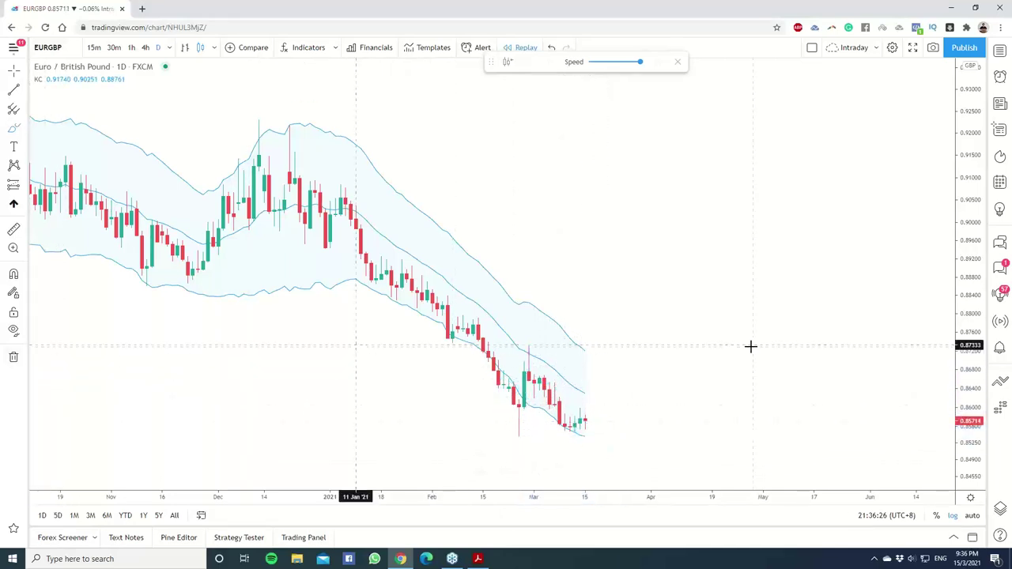
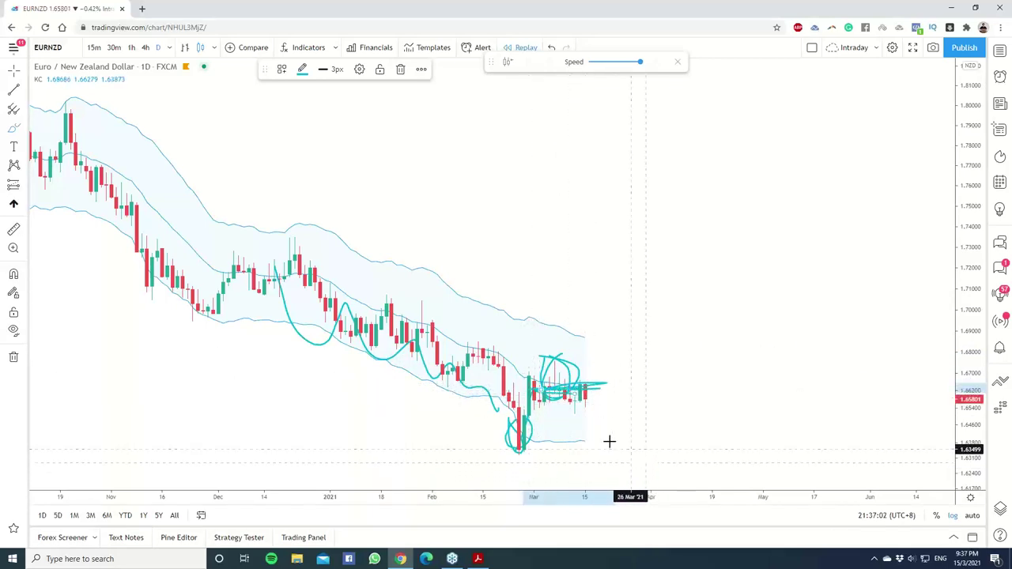
Step: Brush horizontal lines on EURNZD near the middle channel line and at the upper channel line, and clear all drawings
{"action": "left_click_drag", "start_coordinate": [542, 386], "coordinate": [651, 387]}
{"action": "left_click_drag", "start_coordinate": [556, 336], "coordinate": [661, 337]}
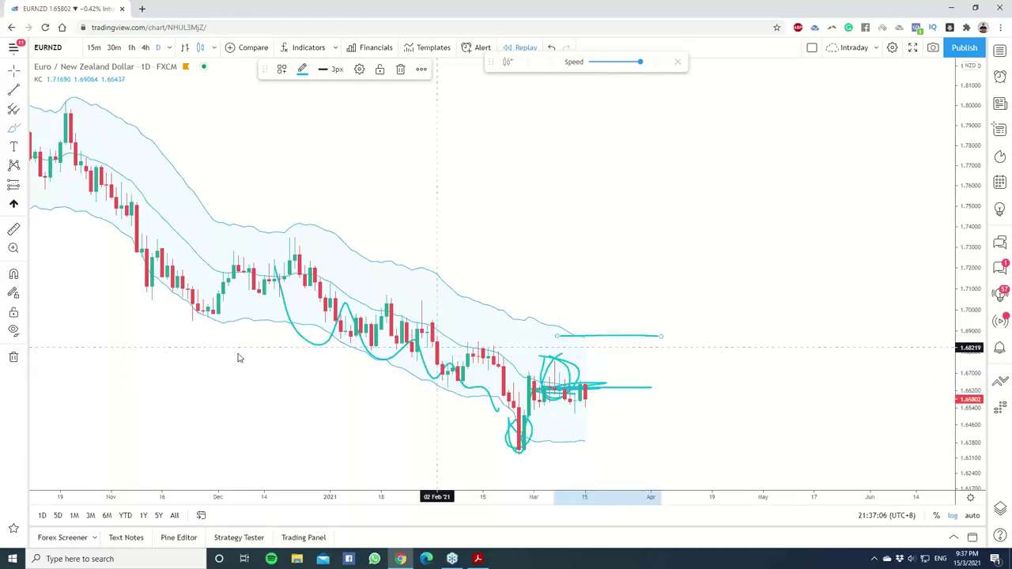
{"action": "left_click", "coordinate": [11, 362]}
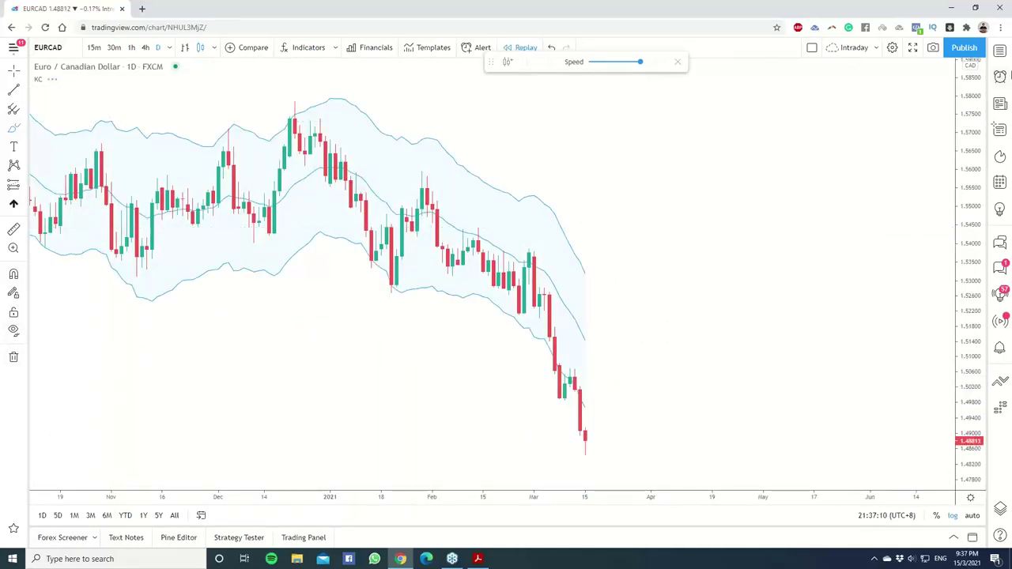
Step: Open XAUUSD from the Currencies watchlist, hide the watchlist, and switch the chart to the 4-hour interval
{"action": "left_click", "coordinate": [1006, 51]}
{"action": "scroll", "coordinate": [897, 316], "scroll_direction": "down", "scroll_amount": 3}
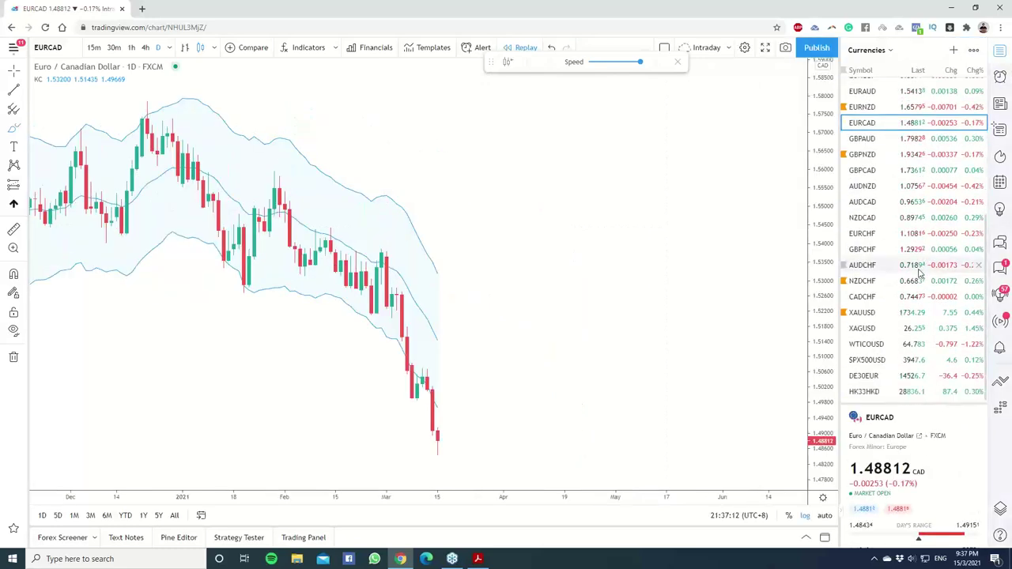
{"action": "left_click", "coordinate": [862, 312]}
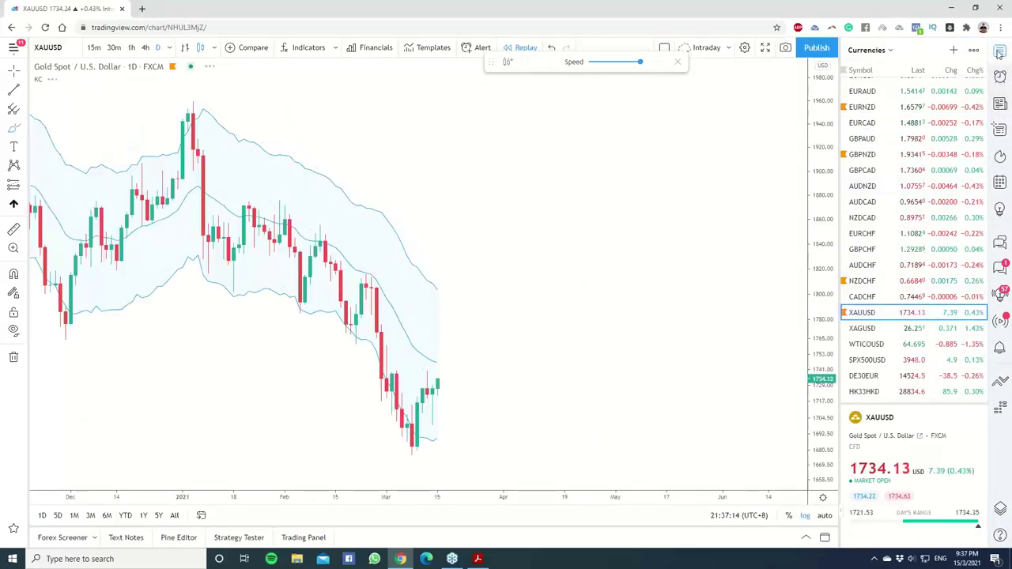
{"action": "left_click", "coordinate": [1000, 51]}
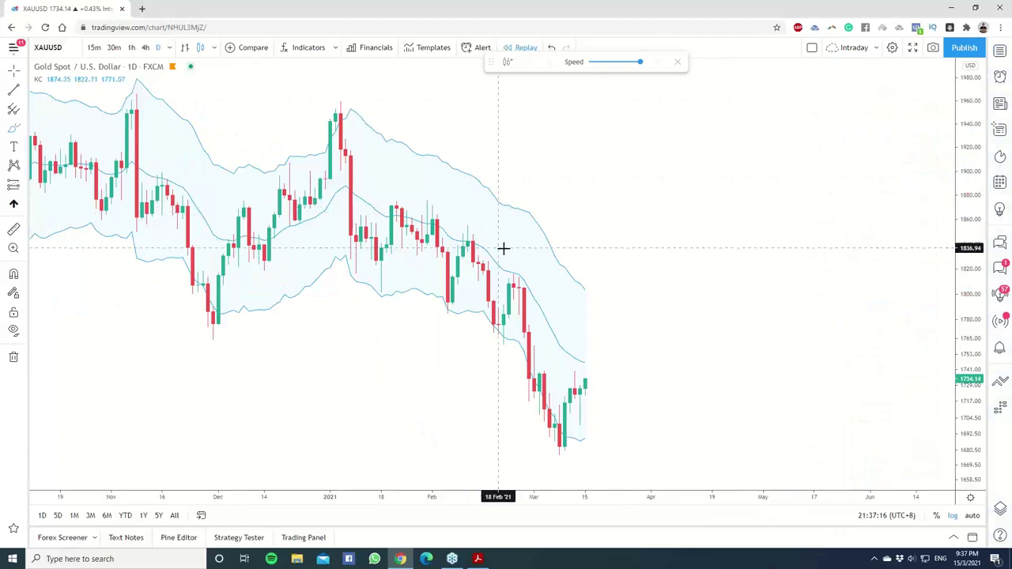
{"action": "left_click", "coordinate": [145, 48]}
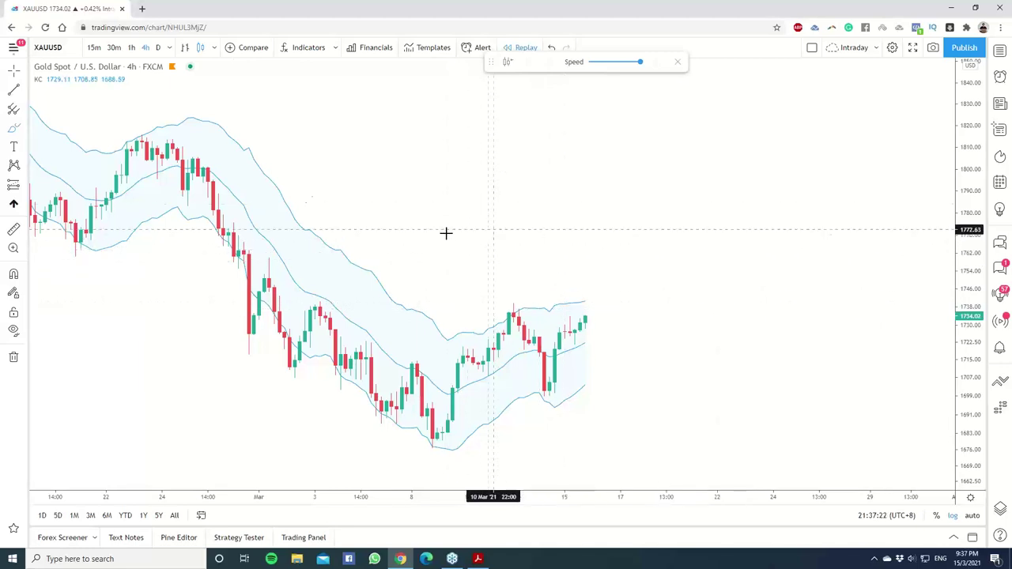
Step: Brush gold's zigzag decline, its rise and the upturned middle line, circle the latest candles, and clear the drawings
{"action": "mouse_move", "coordinate": [203, 210]}
{"action": "left_mouse_down"}
{"action": "mouse_move", "coordinate": [340, 324]}
{"action": "mouse_move", "coordinate": [437, 433]}
{"action": "left_mouse_up"}
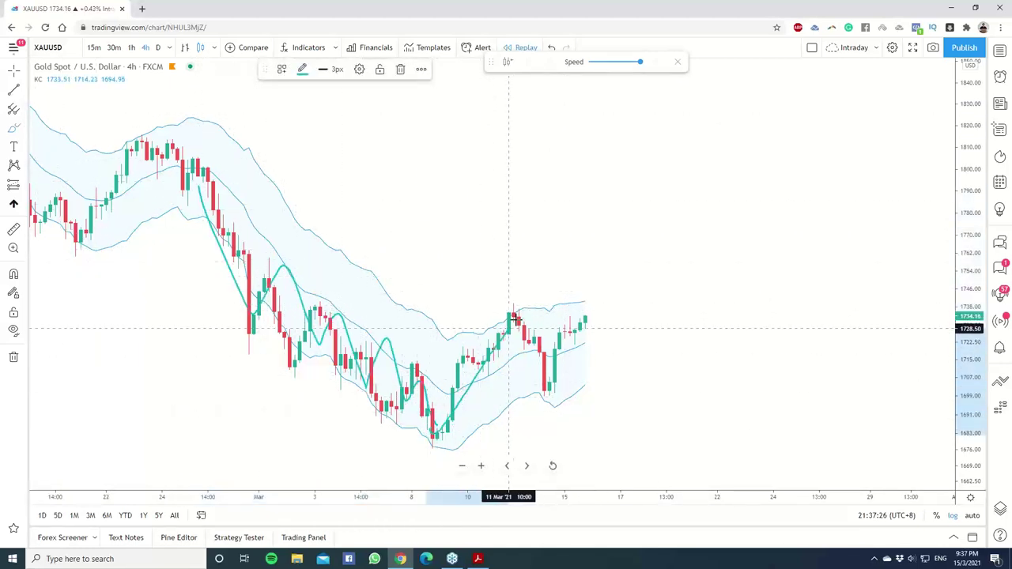
{"action": "mouse_move", "coordinate": [230, 228]}
{"action": "left_mouse_down"}
{"action": "mouse_move", "coordinate": [245, 343]}
{"action": "mouse_move", "coordinate": [355, 343]}
{"action": "mouse_move", "coordinate": [447, 393]}
{"action": "mouse_move", "coordinate": [523, 352]}
{"action": "mouse_move", "coordinate": [445, 377]}
{"action": "mouse_move", "coordinate": [431, 396]}
{"action": "mouse_move", "coordinate": [443, 386]}
{"action": "left_mouse_up"}
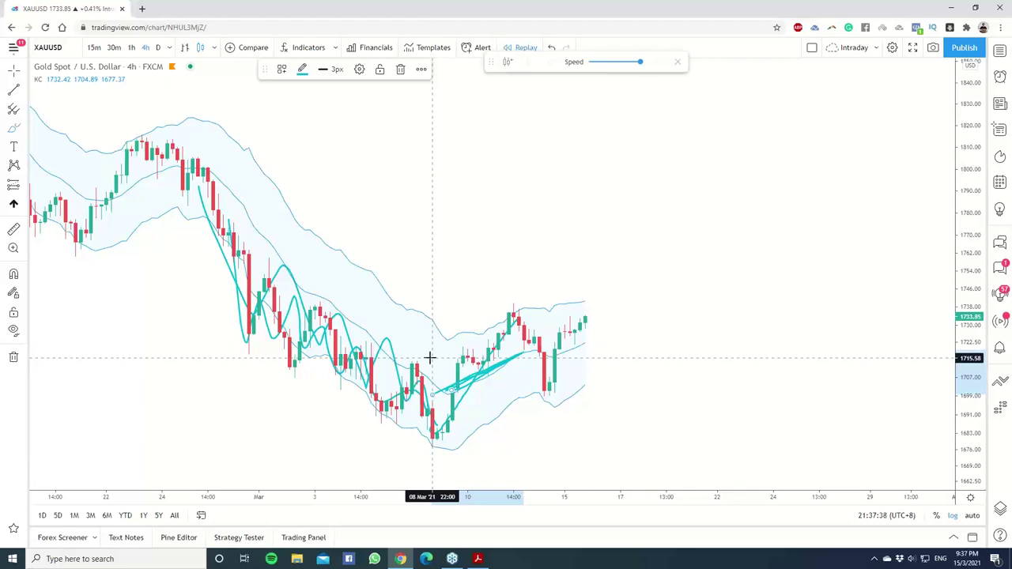
{"action": "mouse_move", "coordinate": [572, 363]}
{"action": "left_mouse_down"}
{"action": "mouse_move", "coordinate": [650, 298]}
{"action": "mouse_move", "coordinate": [634, 329]}
{"action": "left_mouse_up"}
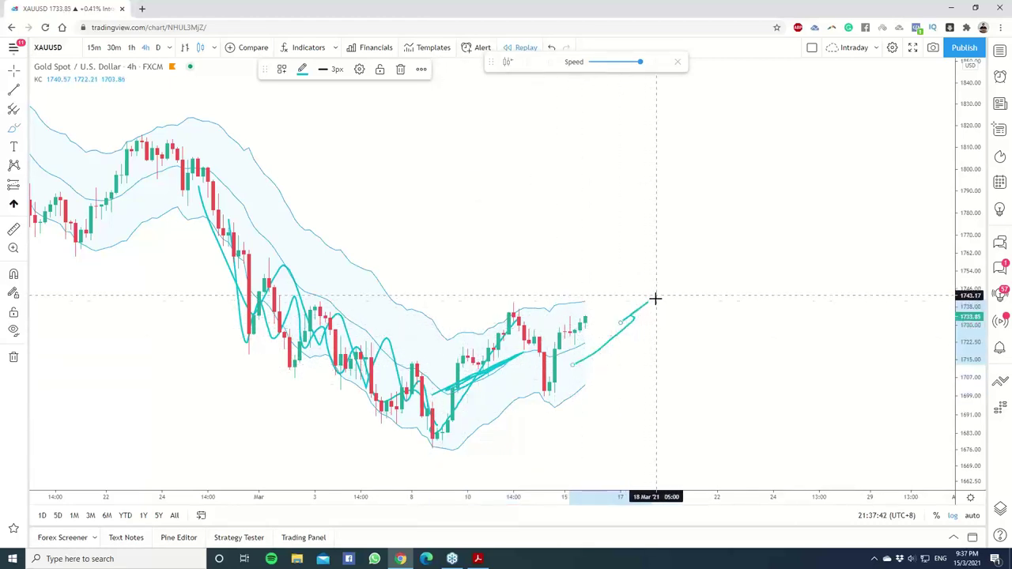
{"action": "mouse_move", "coordinate": [588, 300]}
{"action": "left_mouse_down"}
{"action": "mouse_move", "coordinate": [542, 339]}
{"action": "mouse_move", "coordinate": [577, 306]}
{"action": "left_mouse_up"}
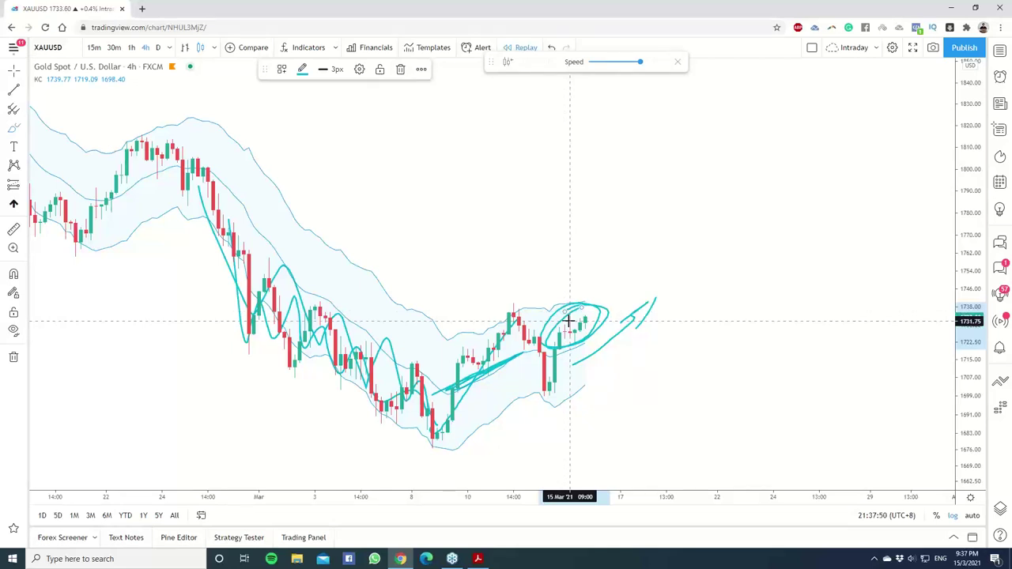
{"action": "left_click", "coordinate": [13, 357]}
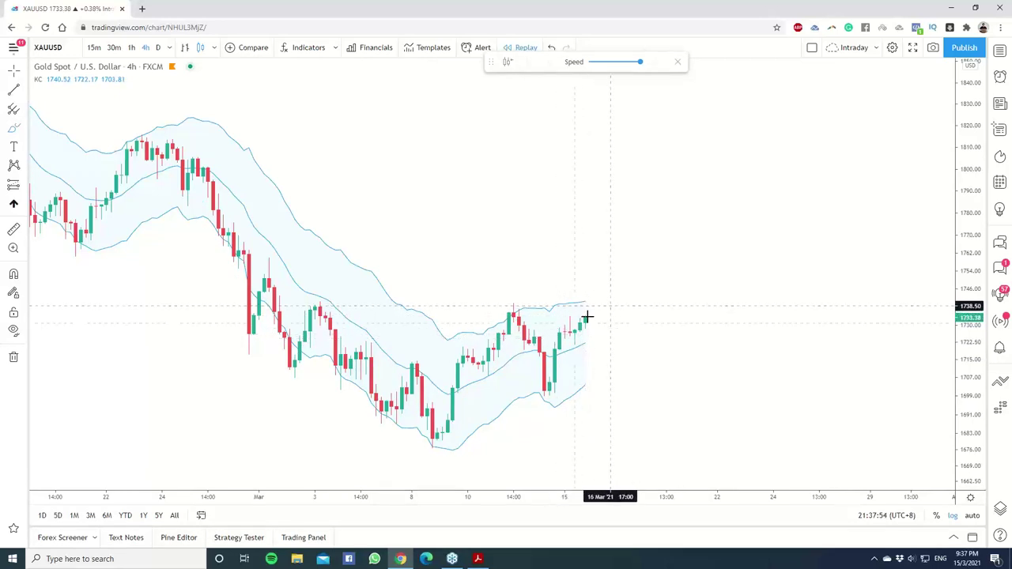
Step: Brush a rising arrow from gold's latest candle, remove it, brush a projected pullback to the middle line and rally, and clear it
{"action": "mouse_move", "coordinate": [575, 326]}
{"action": "left_mouse_down"}
{"action": "mouse_move", "coordinate": [640, 280]}
{"action": "mouse_move", "coordinate": [657, 245]}
{"action": "mouse_move", "coordinate": [619, 272]}
{"action": "left_mouse_up"}
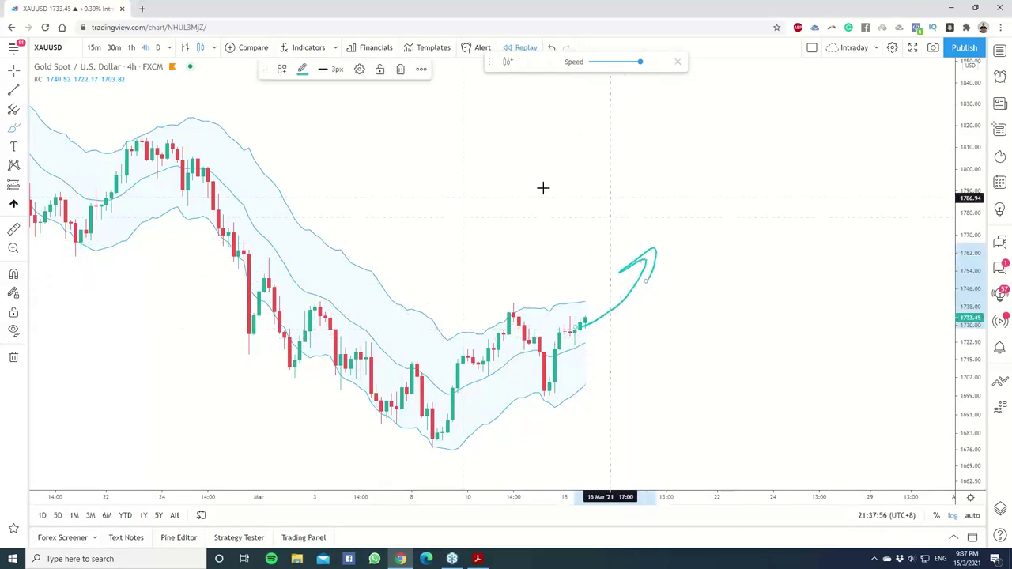
{"action": "key", "text": "Delete"}
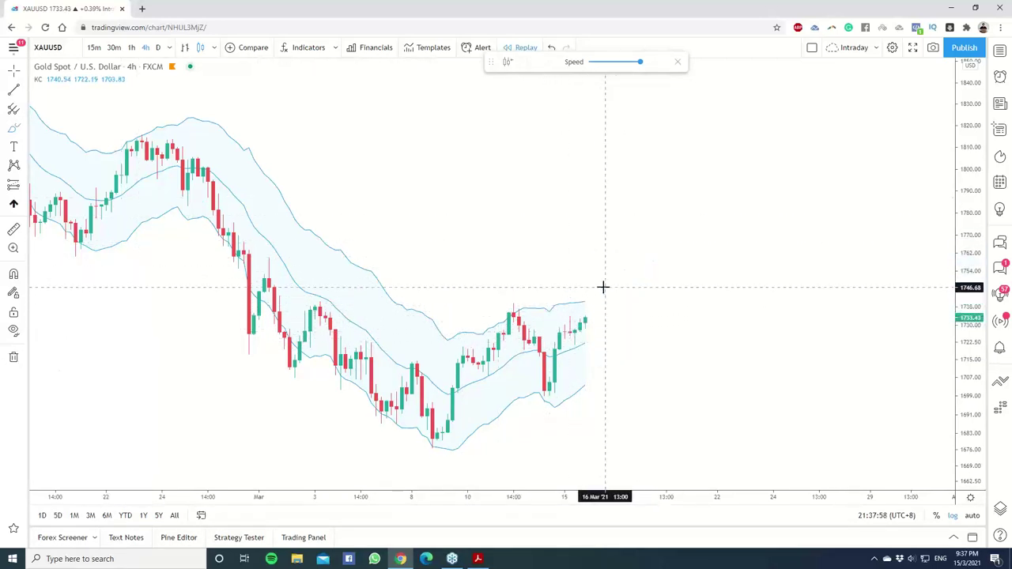
{"action": "mouse_move", "coordinate": [591, 280]}
{"action": "left_mouse_down"}
{"action": "mouse_move", "coordinate": [592, 300]}
{"action": "mouse_move", "coordinate": [589, 276]}
{"action": "mouse_move", "coordinate": [598, 301]}
{"action": "mouse_move", "coordinate": [631, 286]}
{"action": "mouse_move", "coordinate": [651, 317]}
{"action": "left_mouse_up"}
{"action": "mouse_move", "coordinate": [578, 343]}
{"action": "left_mouse_down"}
{"action": "mouse_move", "coordinate": [680, 313]}
{"action": "mouse_move", "coordinate": [642, 316]}
{"action": "mouse_move", "coordinate": [768, 163]}
{"action": "mouse_move", "coordinate": [757, 209]}
{"action": "left_mouse_up"}
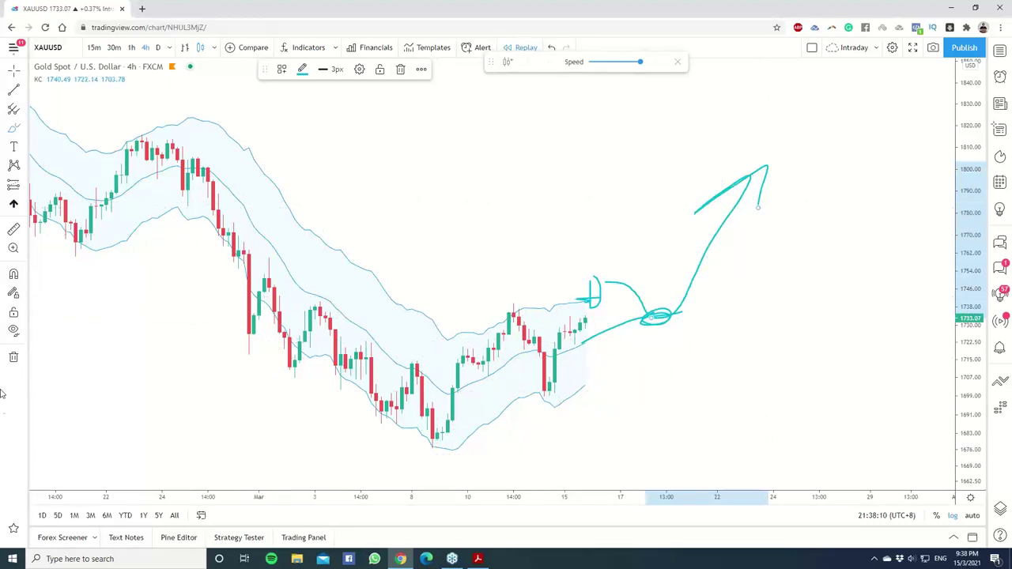
{"action": "left_click", "coordinate": [13, 357]}
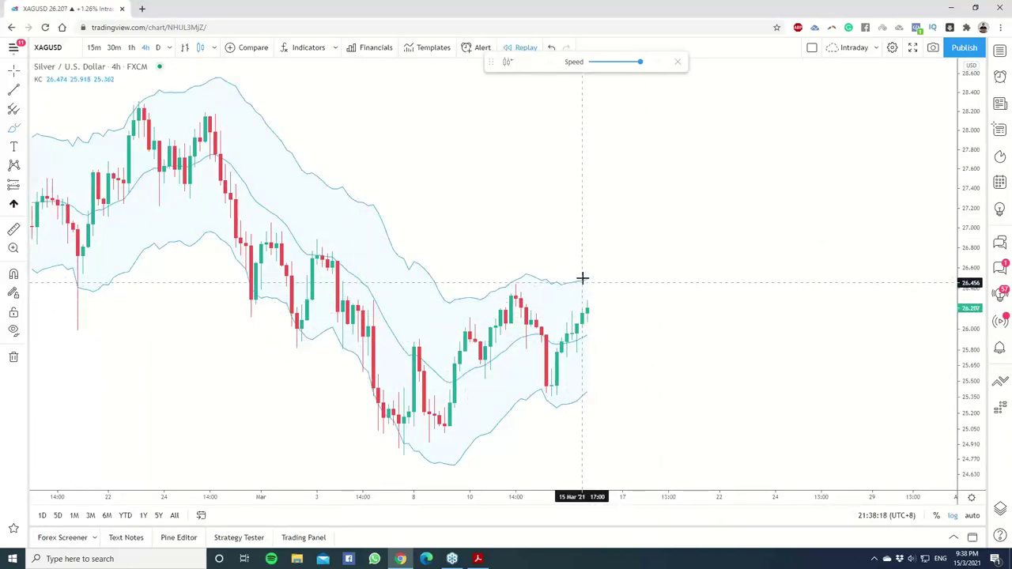
Step: Move from XAGUSD to WTICOUSD's 4-hour chart, circle the latest candles around the middle channel line, and clear the circle
{"action": "key", "text": "space"}
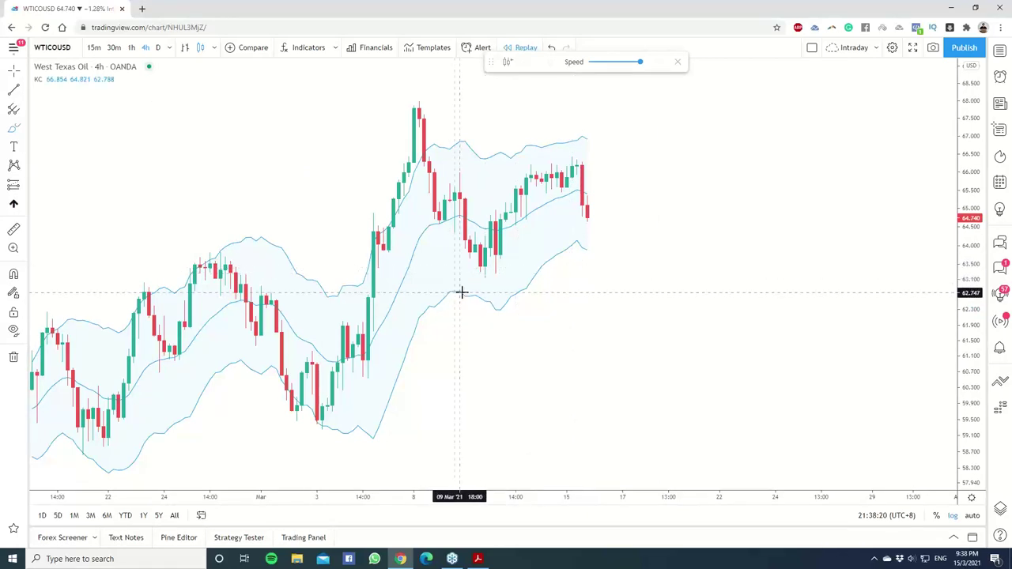
{"action": "mouse_move", "coordinate": [586, 155]}
{"action": "left_mouse_down"}
{"action": "mouse_move", "coordinate": [533, 239]}
{"action": "mouse_move", "coordinate": [666, 185]}
{"action": "mouse_move", "coordinate": [522, 167]}
{"action": "mouse_move", "coordinate": [506, 176]}
{"action": "left_mouse_up"}
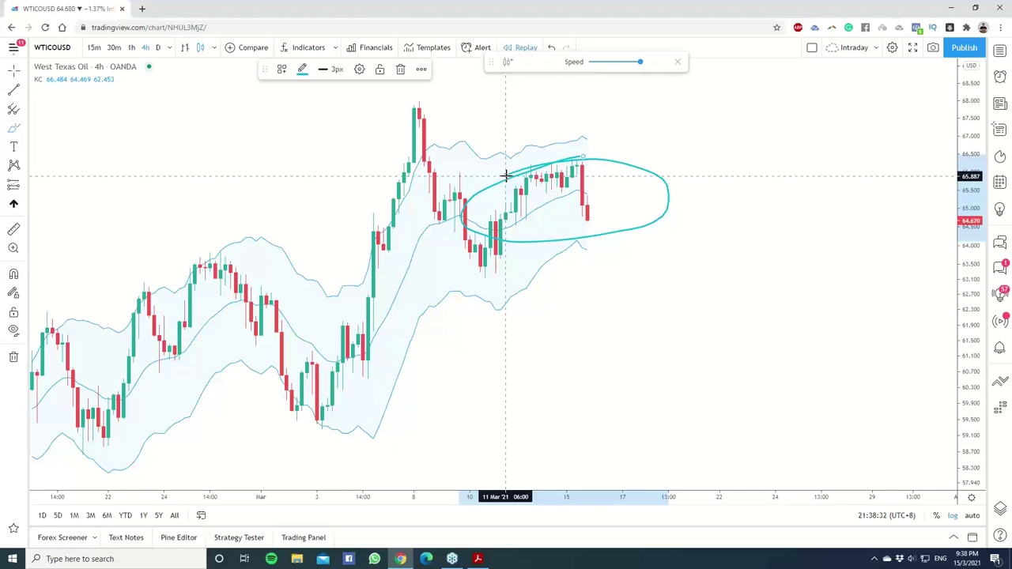
{"action": "left_click", "coordinate": [12, 359]}
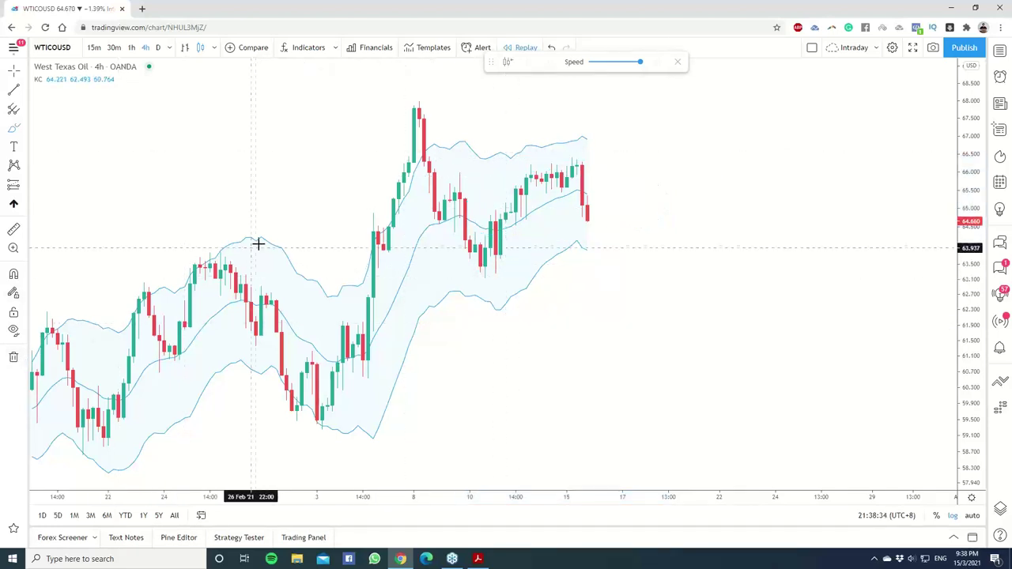
Step: Circle WTICOUSD's peaks and March low, brush its swings around the middle line and the outer channel slopes, and clear the drawings
{"action": "mouse_move", "coordinate": [169, 267]}
{"action": "left_mouse_down"}
{"action": "mouse_move", "coordinate": [119, 296]}
{"action": "mouse_move", "coordinate": [158, 277]}
{"action": "left_mouse_up"}
{"action": "mouse_move", "coordinate": [218, 255]}
{"action": "left_mouse_down"}
{"action": "mouse_move", "coordinate": [183, 269]}
{"action": "mouse_move", "coordinate": [218, 241]}
{"action": "left_mouse_up"}
{"action": "left_click_drag", "start_coordinate": [276, 399], "coordinate": [340, 407]}
{"action": "mouse_move", "coordinate": [395, 176]}
{"action": "left_mouse_down"}
{"action": "mouse_move", "coordinate": [470, 109]}
{"action": "mouse_move", "coordinate": [434, 123]}
{"action": "left_mouse_up"}
{"action": "mouse_move", "coordinate": [463, 210]}
{"action": "left_mouse_down"}
{"action": "mouse_move", "coordinate": [506, 198]}
{"action": "mouse_move", "coordinate": [561, 211]}
{"action": "mouse_move", "coordinate": [598, 188]}
{"action": "left_mouse_up"}
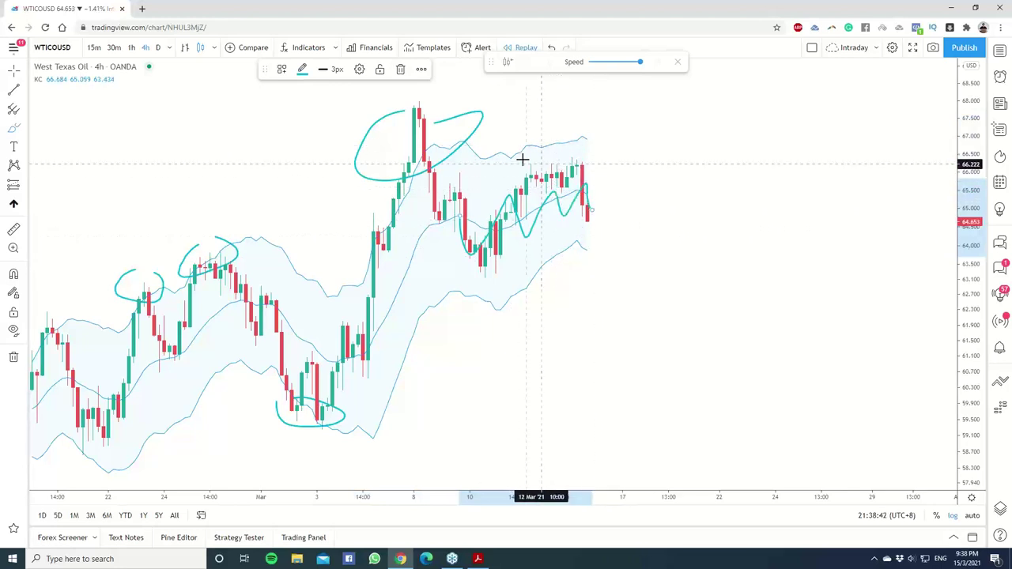
{"action": "left_click_drag", "start_coordinate": [508, 158], "coordinate": [607, 133]}
{"action": "left_click_drag", "start_coordinate": [491, 294], "coordinate": [583, 242]}
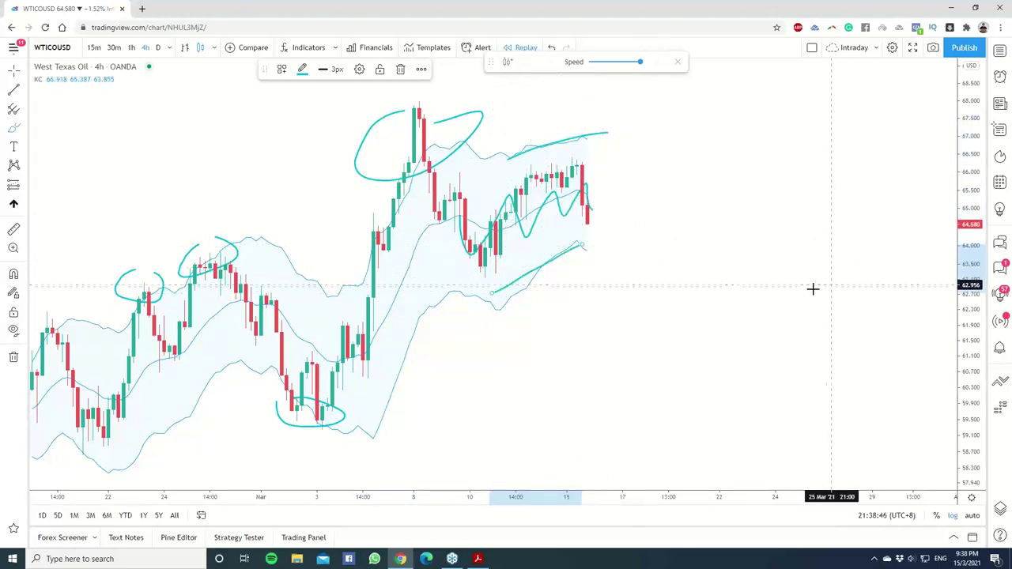
{"action": "left_click", "coordinate": [15, 358]}
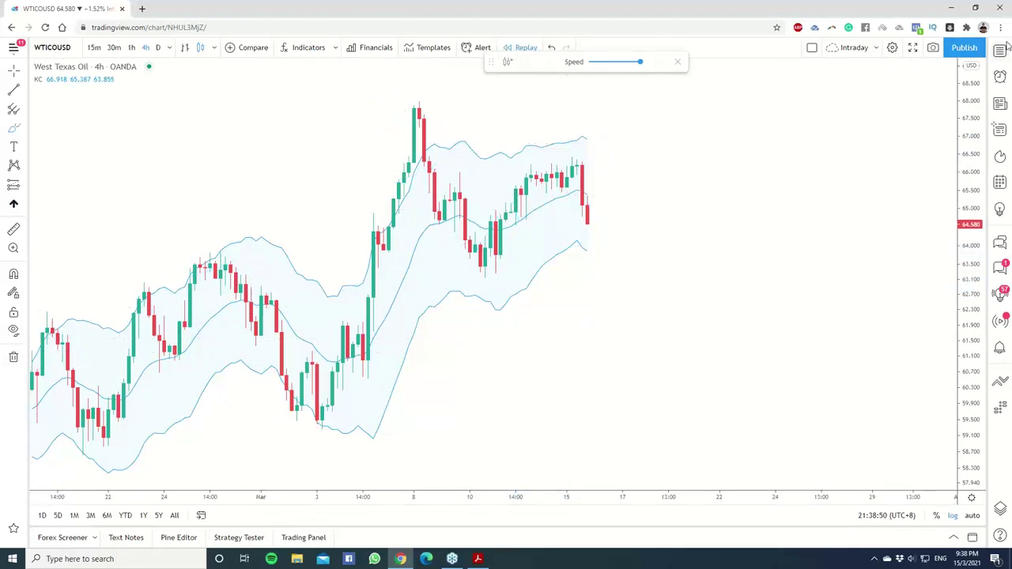
Step: Open SPX500USD's 4-hour chart from the Currencies watchlist and hide the watchlist
{"action": "left_click", "coordinate": [53, 48]}
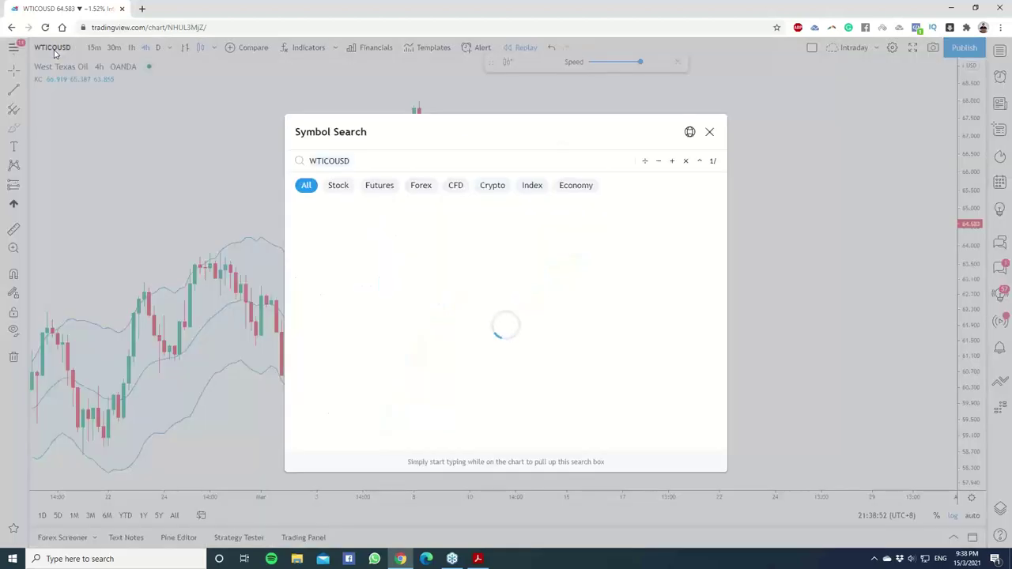
{"action": "left_click", "coordinate": [710, 132]}
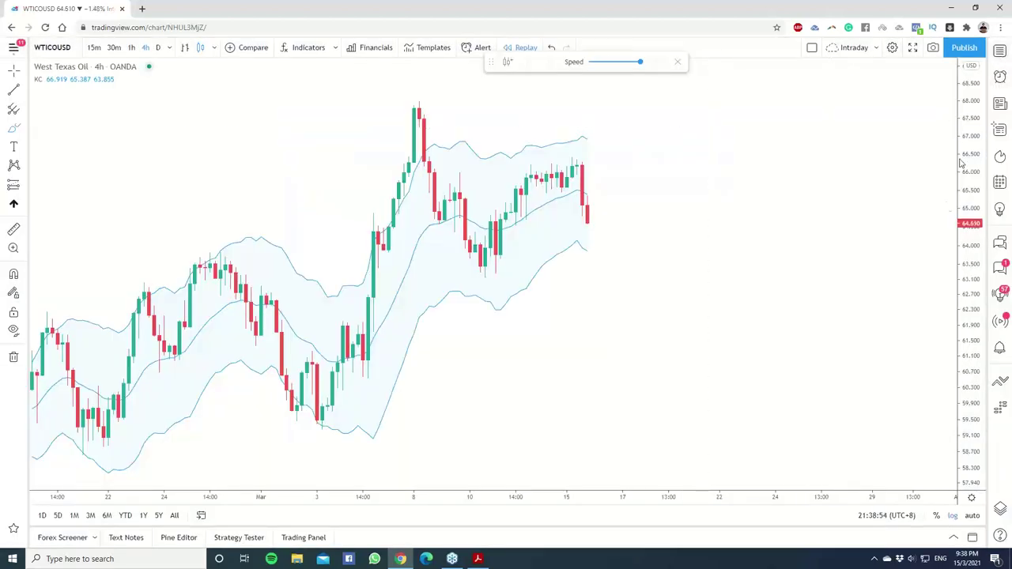
{"action": "left_click", "coordinate": [999, 50]}
{"action": "scroll", "coordinate": [909, 277], "scroll_direction": "down", "scroll_amount": 2}
{"action": "left_click", "coordinate": [886, 360]}
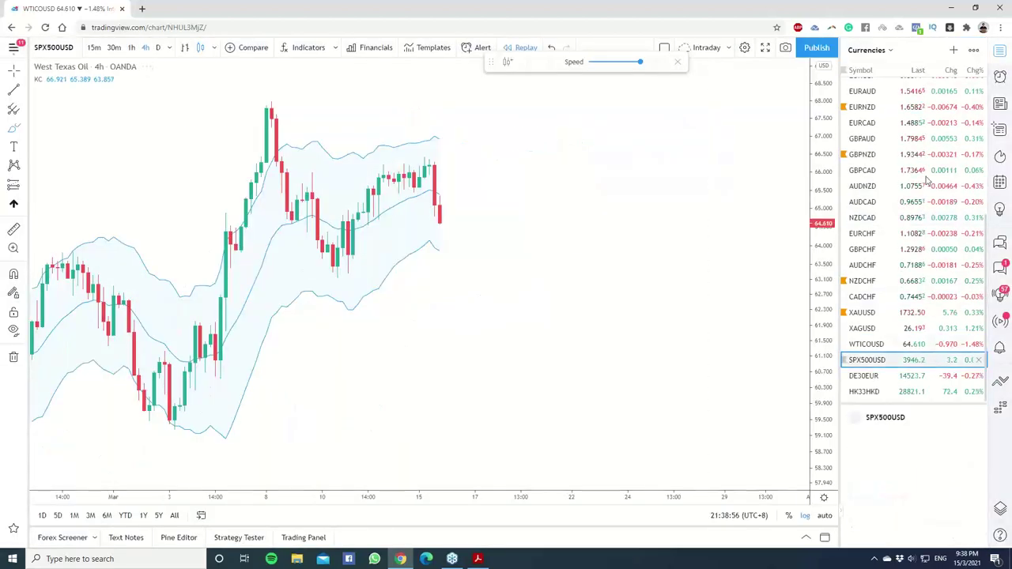
{"action": "left_click", "coordinate": [999, 50]}
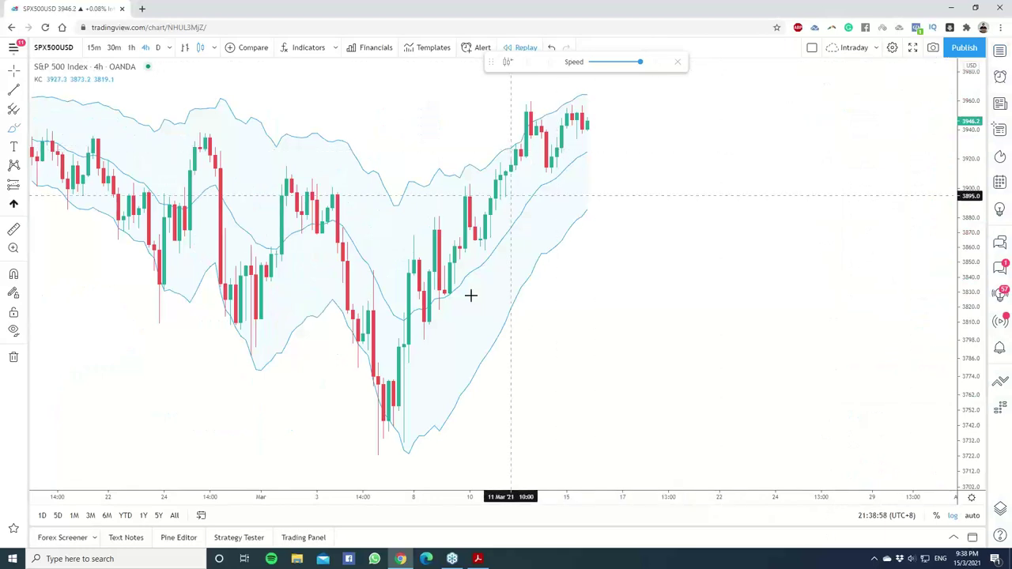
Step: Brush SPX500USD's rising middle line and upswing since 8 March, circle the peak, and stroke down from it to the middle line
{"action": "left_click_drag", "start_coordinate": [422, 342], "coordinate": [597, 162]}
{"action": "left_click_drag", "start_coordinate": [399, 226], "coordinate": [585, 94]}
{"action": "left_click_drag", "start_coordinate": [523, 111], "coordinate": [615, 94]}
{"action": "left_click_drag", "start_coordinate": [523, 109], "coordinate": [584, 152]}
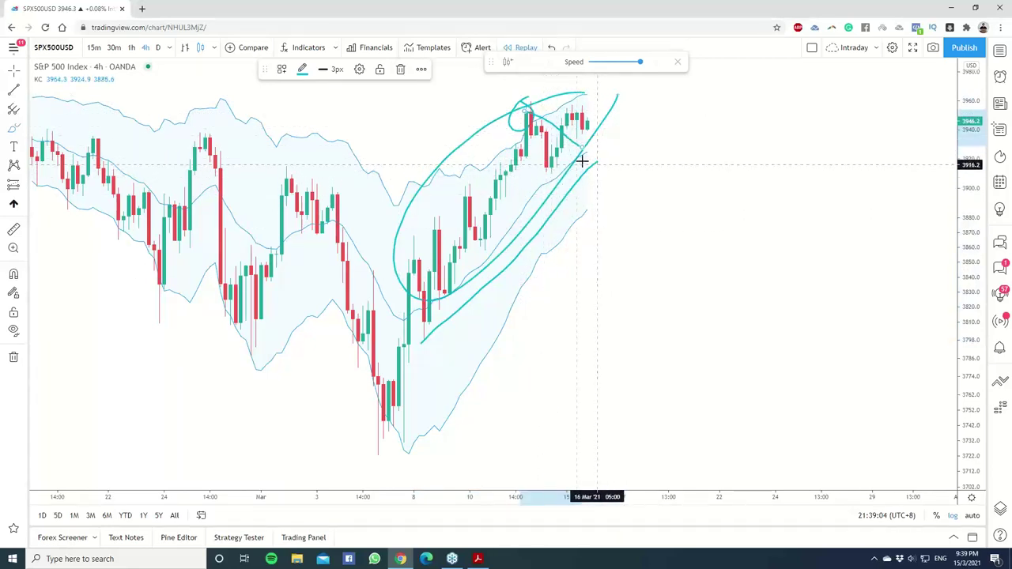
Step: Clear SPX500USD's drawings, search the symbols for TESLA and open the 4-hour chart of Tesla Inc's NASDAQ stock, TSLA
{"action": "left_click", "coordinate": [13, 357]}
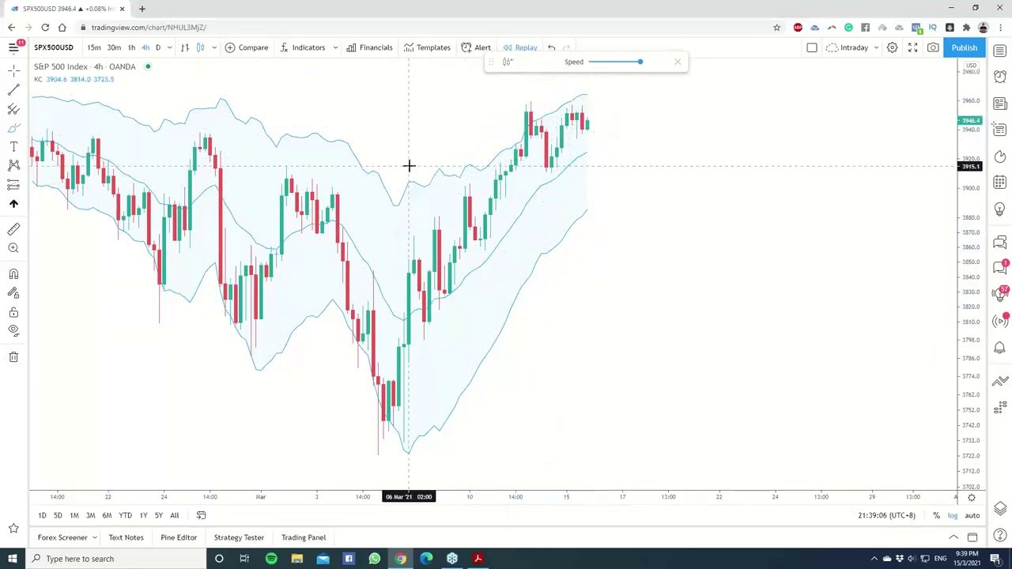
{"action": "left_click", "coordinate": [46, 52]}
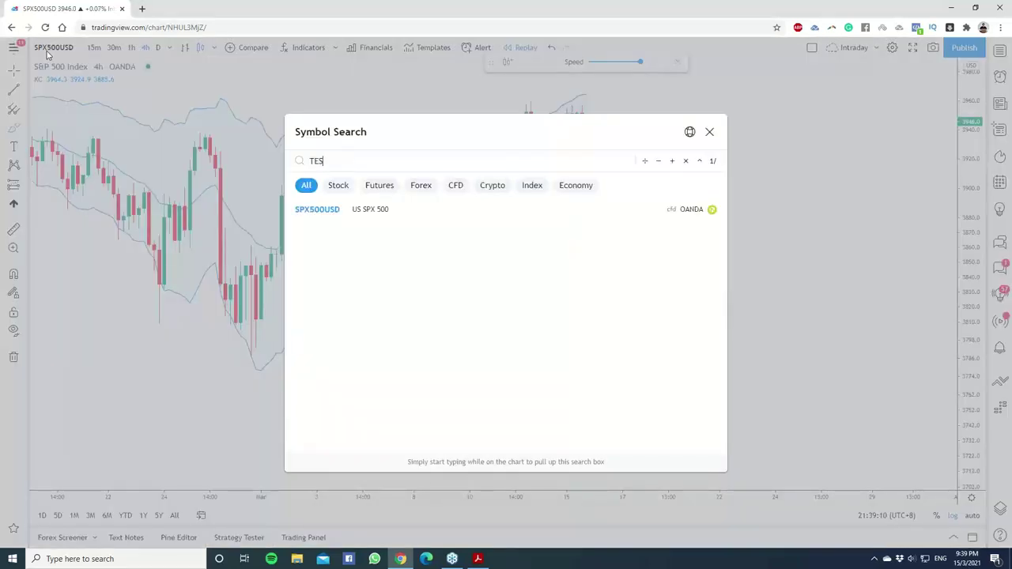
{"action": "type", "text": "TESLA"}
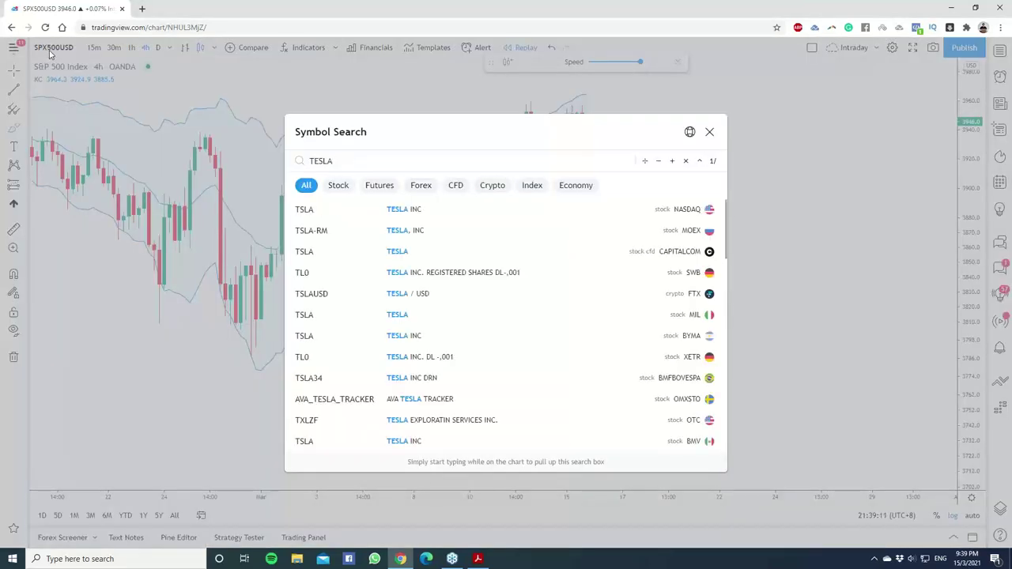
{"action": "left_click", "coordinate": [406, 208]}
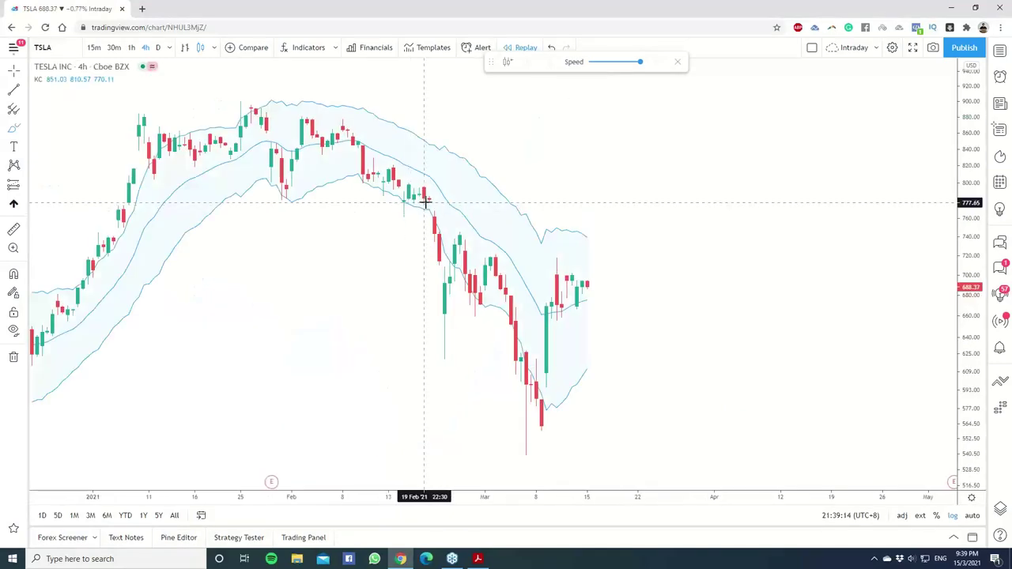
Step: Brush along TSLA's downswing since late February, circle the latest candles around the middle channel line, and clear the drawings
{"action": "scroll", "coordinate": [518, 237], "scroll_direction": "down", "scroll_amount": 4}
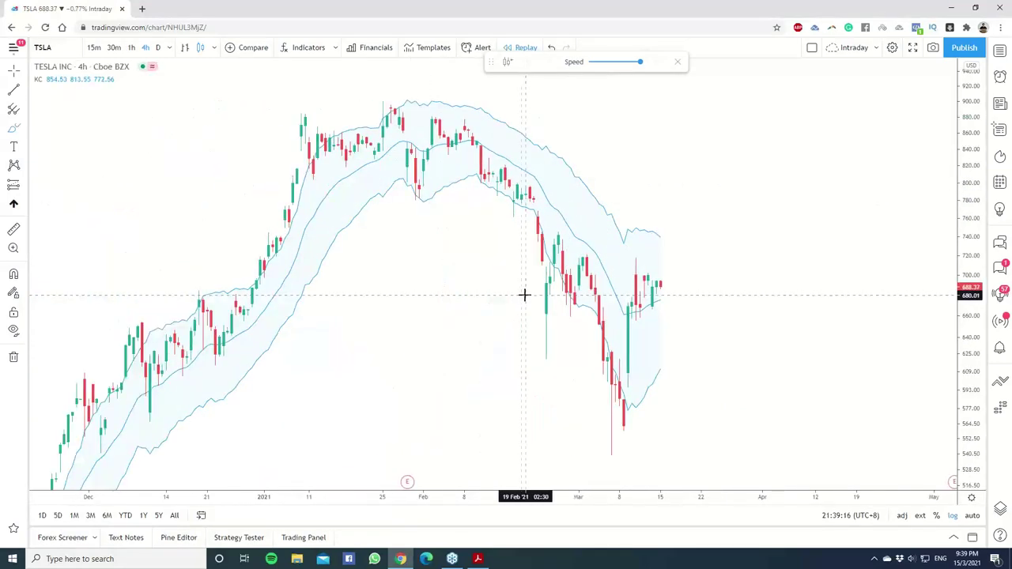
{"action": "left_click_drag", "start_coordinate": [522, 248], "coordinate": [578, 332]}
{"action": "left_click_drag", "start_coordinate": [599, 369], "coordinate": [610, 387]}
{"action": "mouse_move", "coordinate": [650, 266]}
{"action": "left_mouse_down"}
{"action": "mouse_move", "coordinate": [628, 280]}
{"action": "mouse_move", "coordinate": [680, 303]}
{"action": "mouse_move", "coordinate": [636, 273]}
{"action": "mouse_move", "coordinate": [650, 283]}
{"action": "mouse_move", "coordinate": [642, 292]}
{"action": "left_mouse_up"}
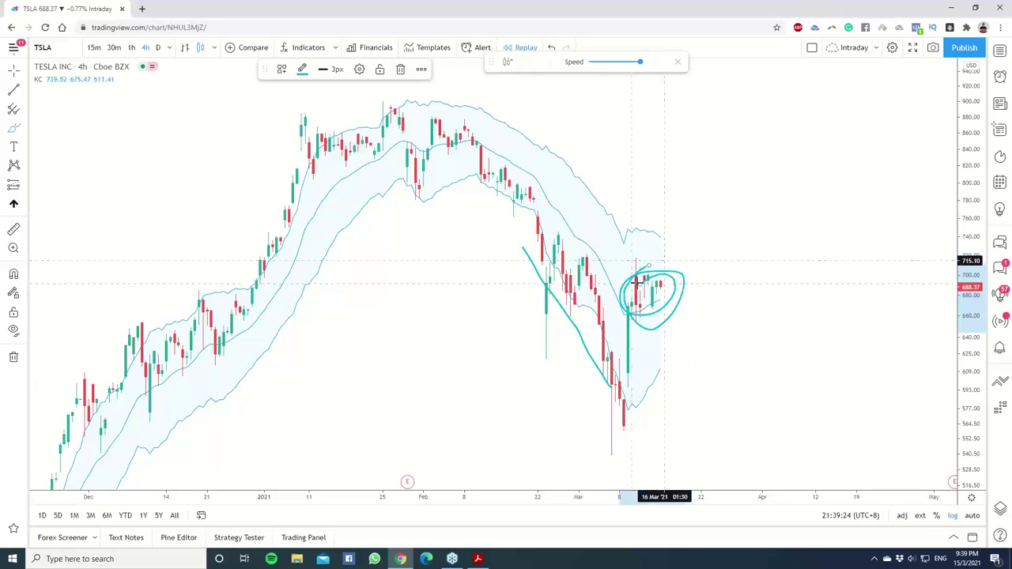
{"action": "left_click", "coordinate": [13, 356]}
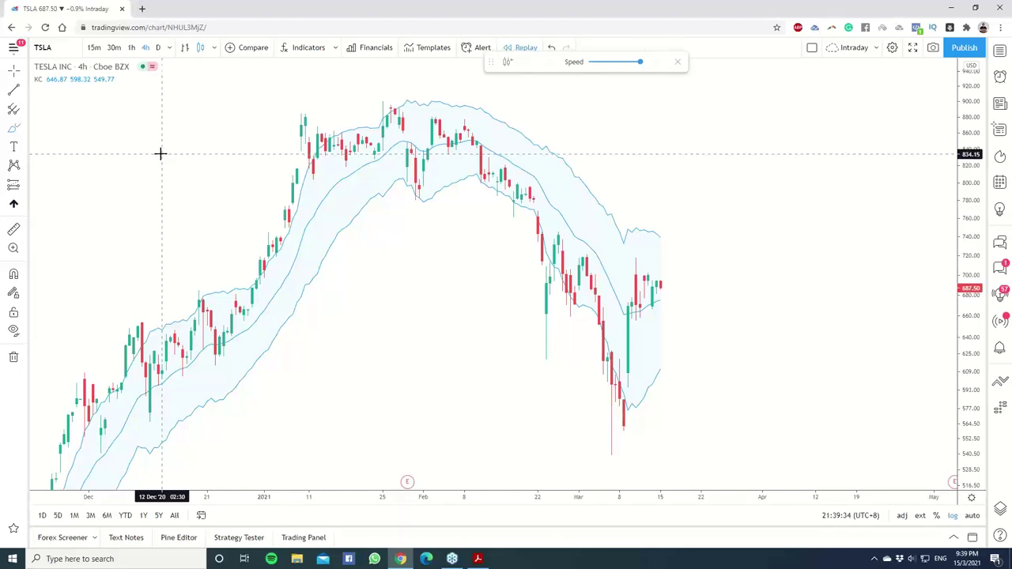
Step: Search the symbols for BTC and open the 4-hour chart of Bitcoin CME Futures, BTC1!
{"action": "left_click", "coordinate": [63, 51]}
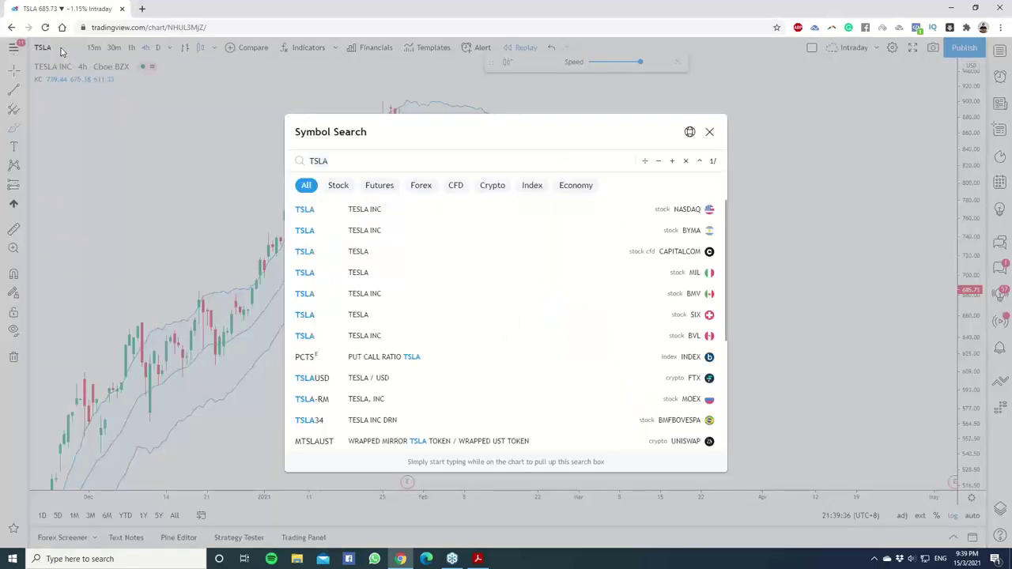
{"action": "type", "text": "BTC"}
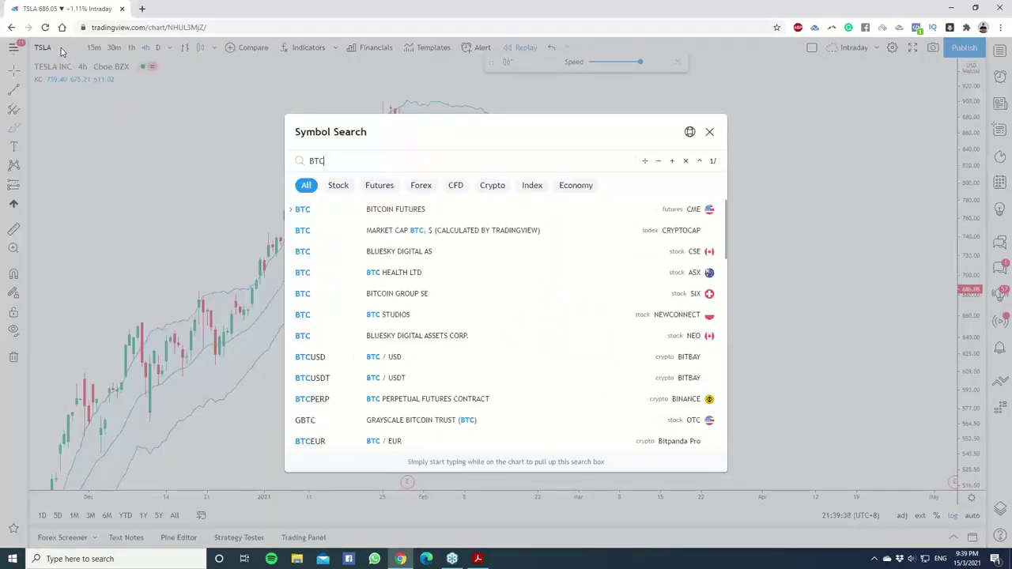
{"action": "left_click", "coordinate": [377, 211]}
{"action": "left_click", "coordinate": [348, 229]}
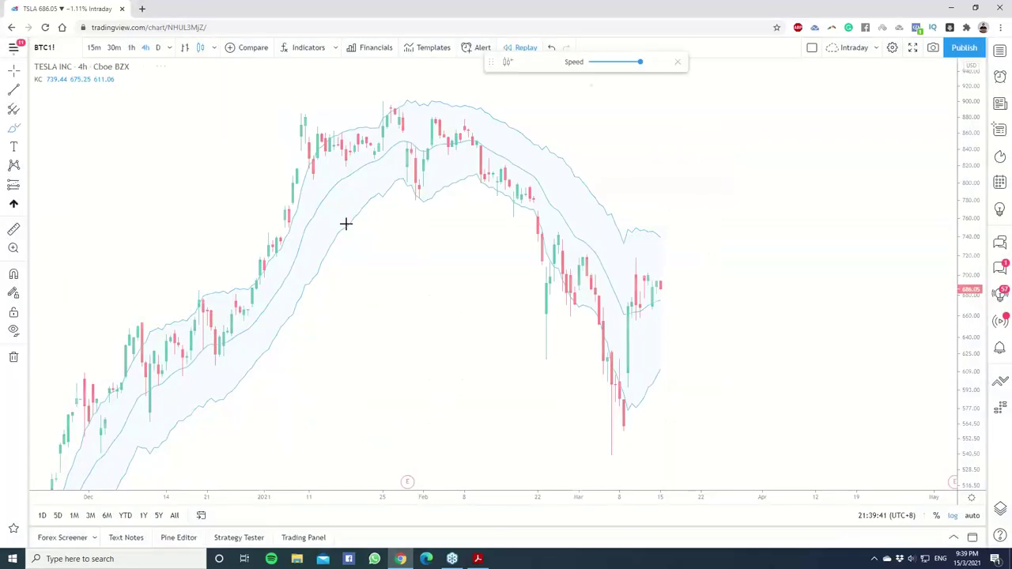
{"action": "mouse_move", "coordinate": [678, 134]}
{"action": "left_mouse_down"}
{"action": "mouse_move", "coordinate": [653, 141]}
{"action": "mouse_move", "coordinate": [599, 242]}
{"action": "left_mouse_up"}
{"action": "left_click", "coordinate": [13, 358]}
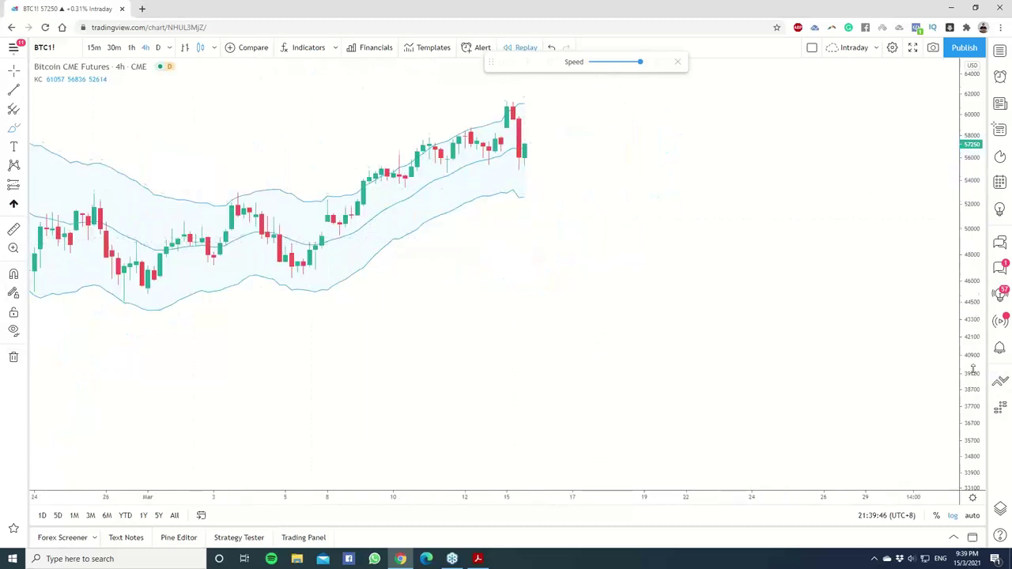
{"action": "left_click_drag", "start_coordinate": [723, 230], "coordinate": [782, 349]}
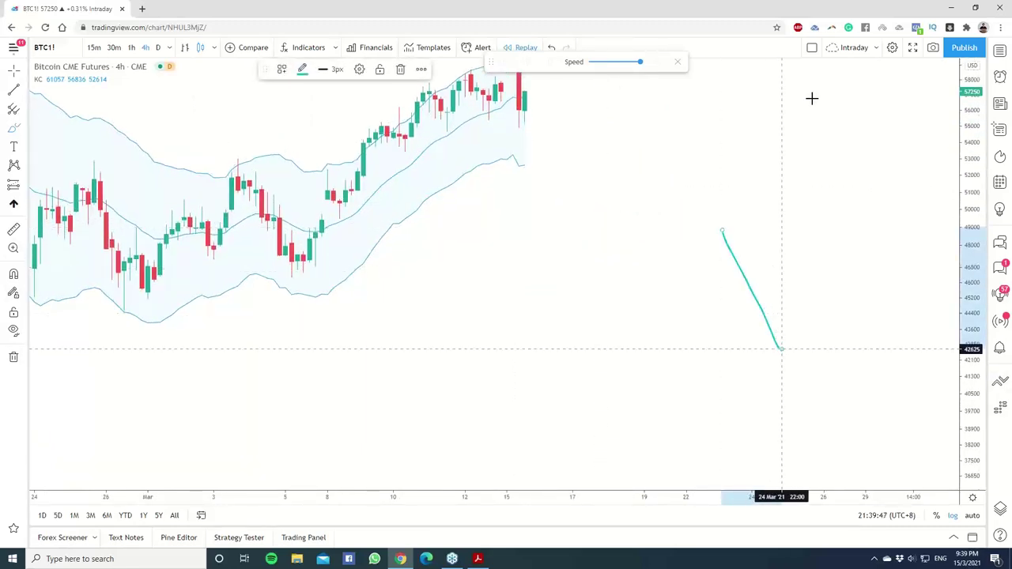
{"action": "left_click", "coordinate": [15, 358]}
Step: Brush a zigzag along BTC1!'s upswing since 8 March, draw a large upward arrow beside the candles, and clear the drawings
{"action": "scroll", "coordinate": [678, 366], "scroll_direction": "up", "scroll_amount": 3}
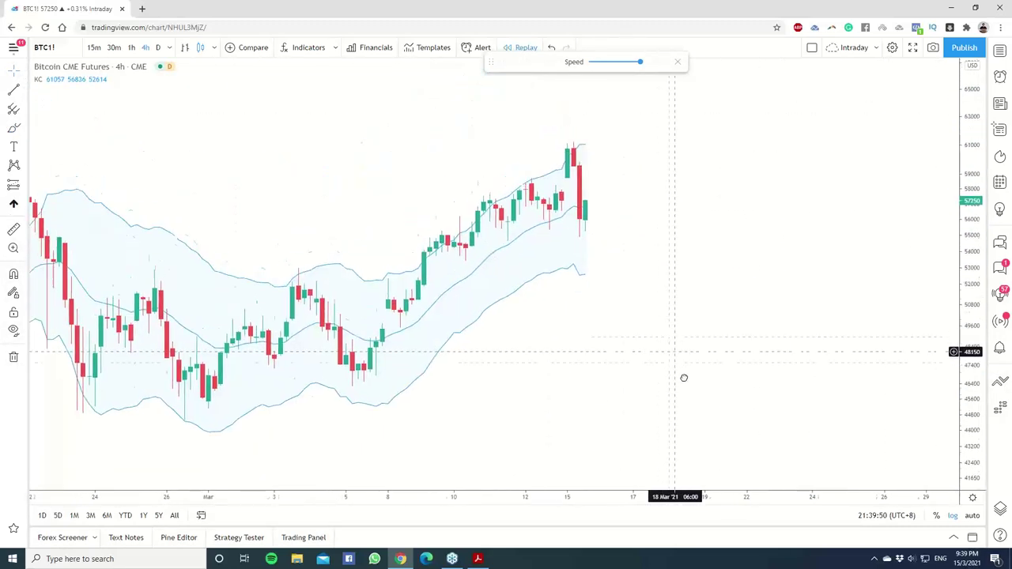
{"action": "left_click_drag", "start_coordinate": [940, 433], "coordinate": [967, 355]}
{"action": "left_click_drag", "start_coordinate": [637, 272], "coordinate": [730, 246]}
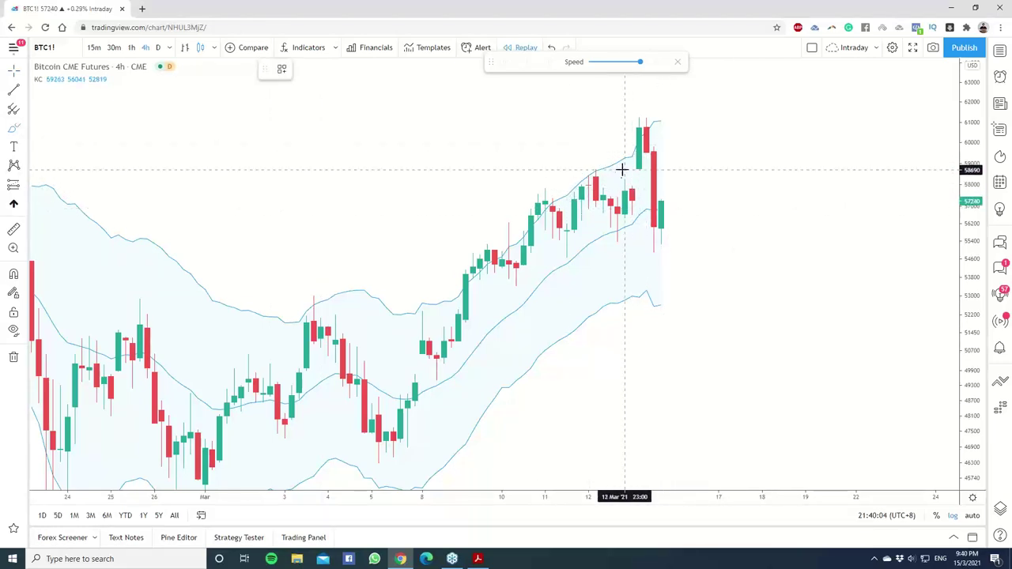
{"action": "left_click_drag", "start_coordinate": [430, 319], "coordinate": [452, 280]}
{"action": "left_click_drag", "start_coordinate": [467, 318], "coordinate": [646, 180]}
{"action": "mouse_move", "coordinate": [819, 427]}
{"action": "left_mouse_down"}
{"action": "mouse_move", "coordinate": [825, 207]}
{"action": "mouse_move", "coordinate": [864, 299]}
{"action": "left_mouse_up"}
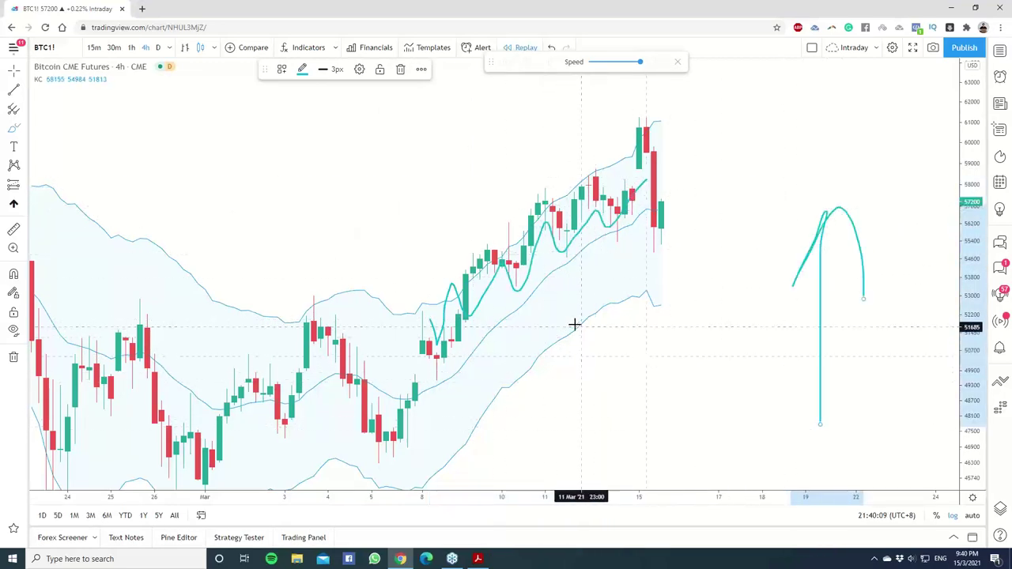
{"action": "left_click", "coordinate": [14, 357]}
Step: Circle BTC1!'s peak and its pullback to the middle line, clear them, then brush and clear a horizontal line at the current price
{"action": "mouse_move", "coordinate": [656, 121]}
{"action": "left_mouse_down"}
{"action": "mouse_move", "coordinate": [640, 114]}
{"action": "mouse_move", "coordinate": [611, 144]}
{"action": "mouse_move", "coordinate": [653, 124]}
{"action": "mouse_move", "coordinate": [682, 208]}
{"action": "mouse_move", "coordinate": [643, 238]}
{"action": "mouse_move", "coordinate": [687, 194]}
{"action": "left_mouse_up"}
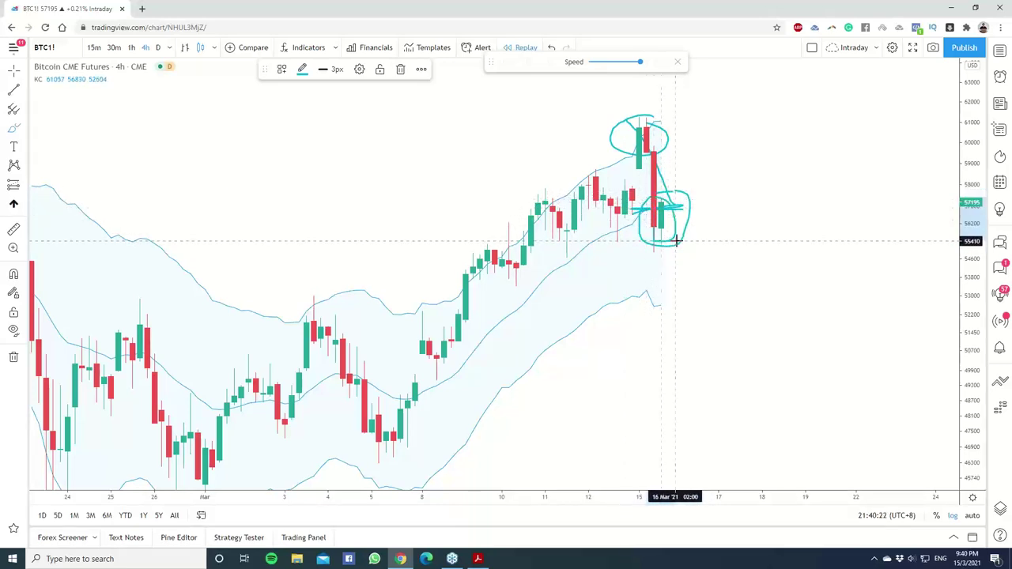
{"action": "key", "text": "Delete"}
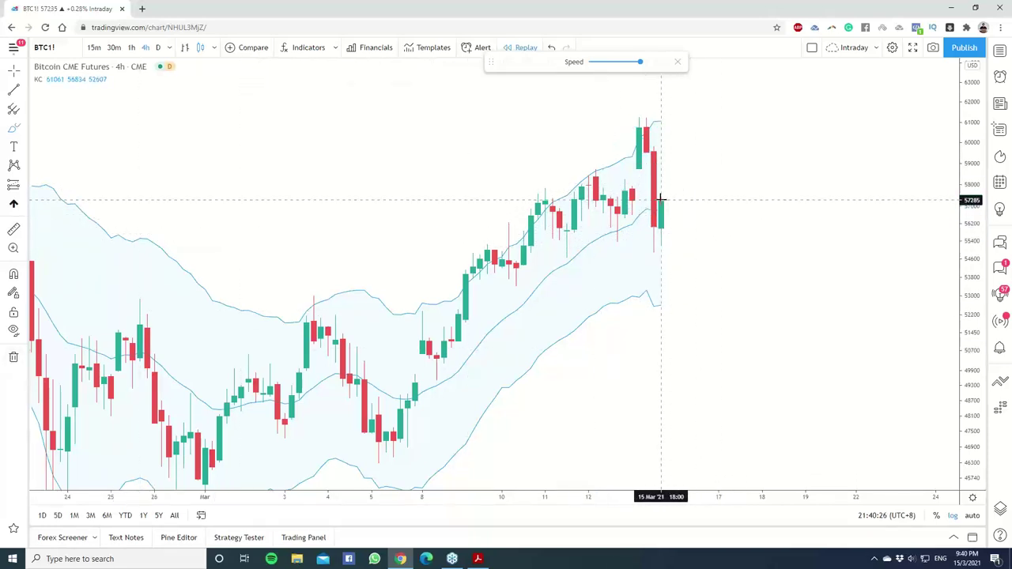
{"action": "left_click_drag", "start_coordinate": [636, 199], "coordinate": [718, 199]}
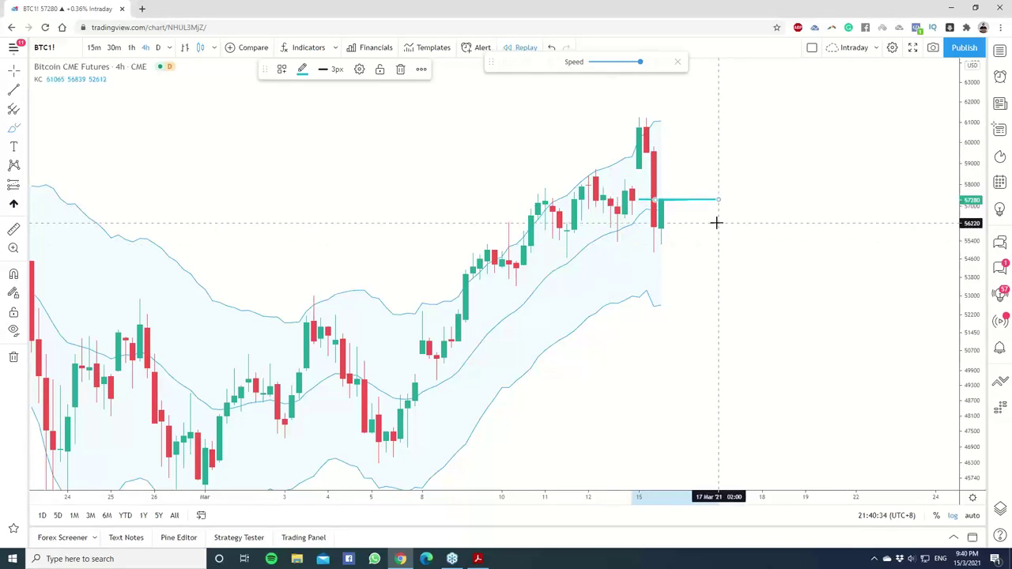
{"action": "left_click", "coordinate": [14, 357]}
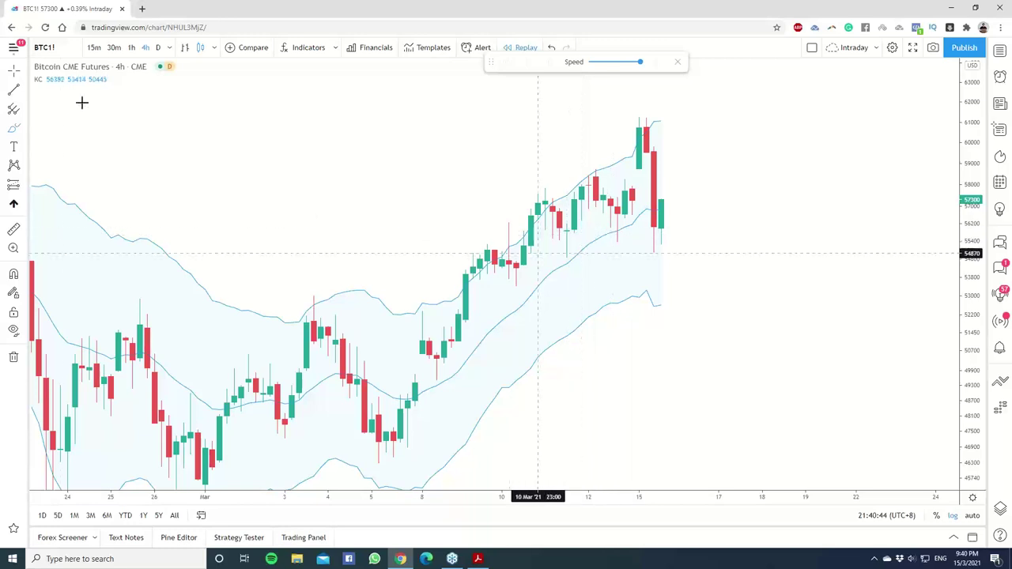
Step: Show the Currencies watchlist and review the 4-hour charts of GBPNZD, GBPAUD, EURCAD, AUDNZD and AUDCAD
{"action": "left_click", "coordinate": [999, 50]}
{"action": "scroll", "coordinate": [886, 283], "scroll_direction": "down", "scroll_amount": 5}
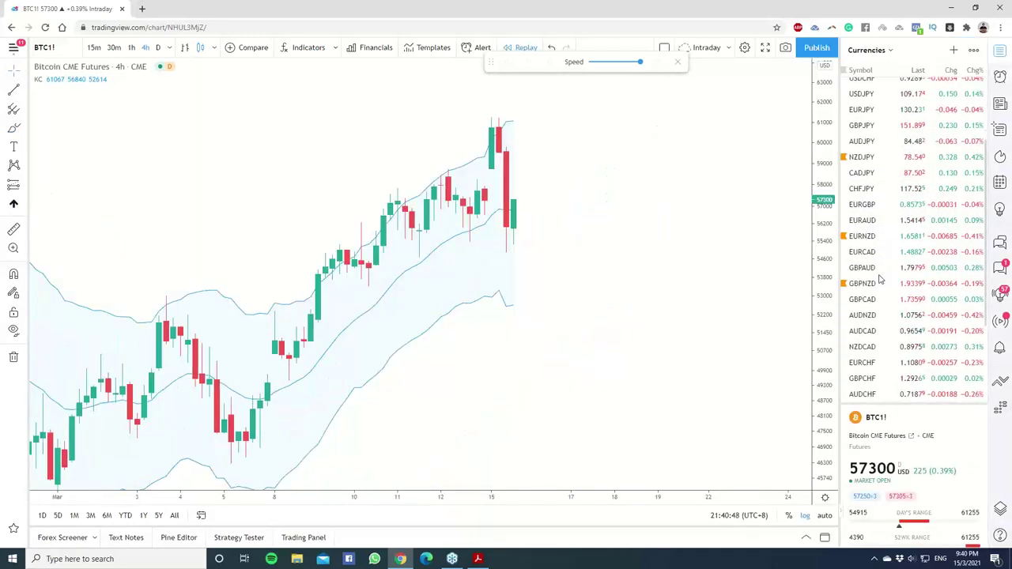
{"action": "left_click", "coordinate": [885, 283]}
{"action": "left_click", "coordinate": [882, 269]}
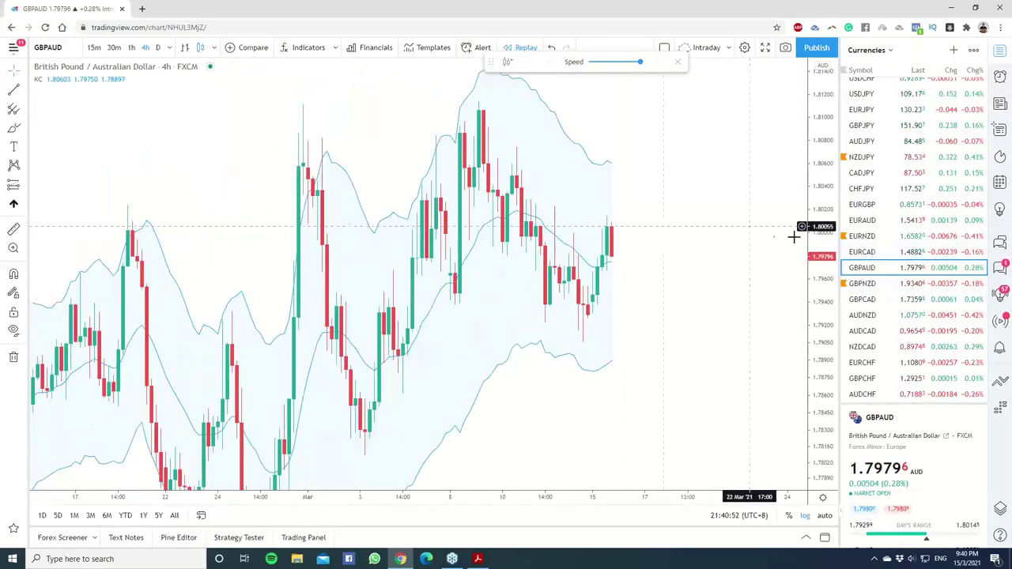
{"action": "left_click", "coordinate": [900, 253]}
{"action": "left_click", "coordinate": [900, 317]}
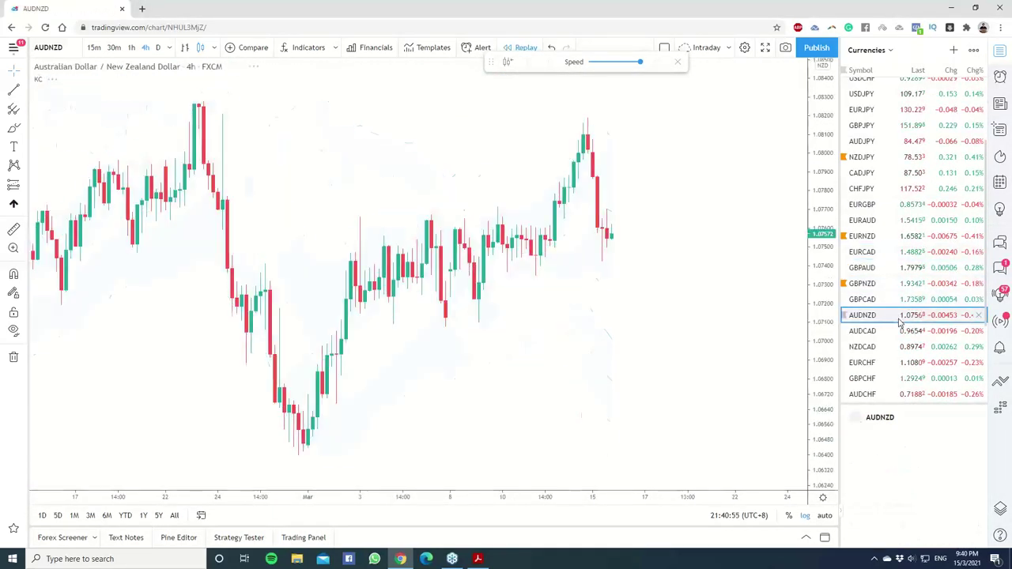
{"action": "left_click", "coordinate": [898, 331]}
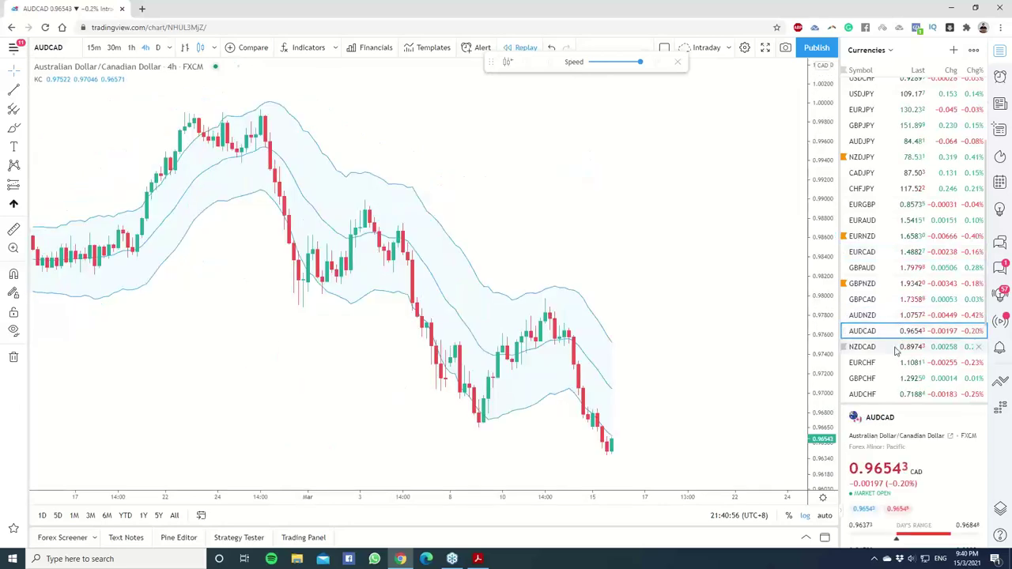
Step: Review the 4-hour charts of NZDCAD, EURCHF, GBPCHF, AUDCHF, CADCHF and NZDCHF for Keltner Channel setups
{"action": "left_click", "coordinate": [896, 348]}
{"action": "left_click", "coordinate": [894, 363]}
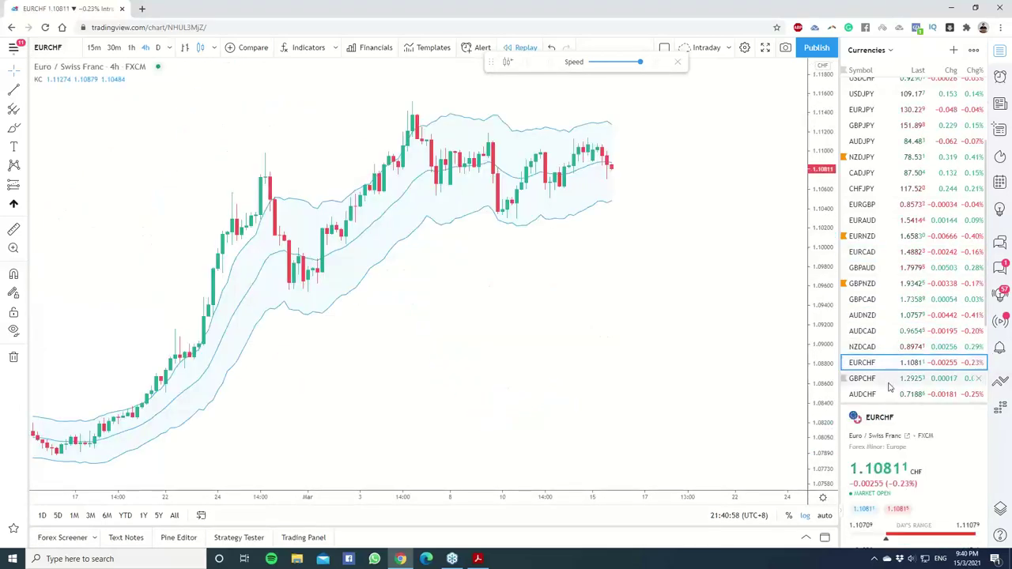
{"action": "left_click", "coordinate": [889, 380]}
{"action": "left_click", "coordinate": [889, 394]}
{"action": "scroll", "coordinate": [886, 340], "scroll_direction": "down", "scroll_amount": 3}
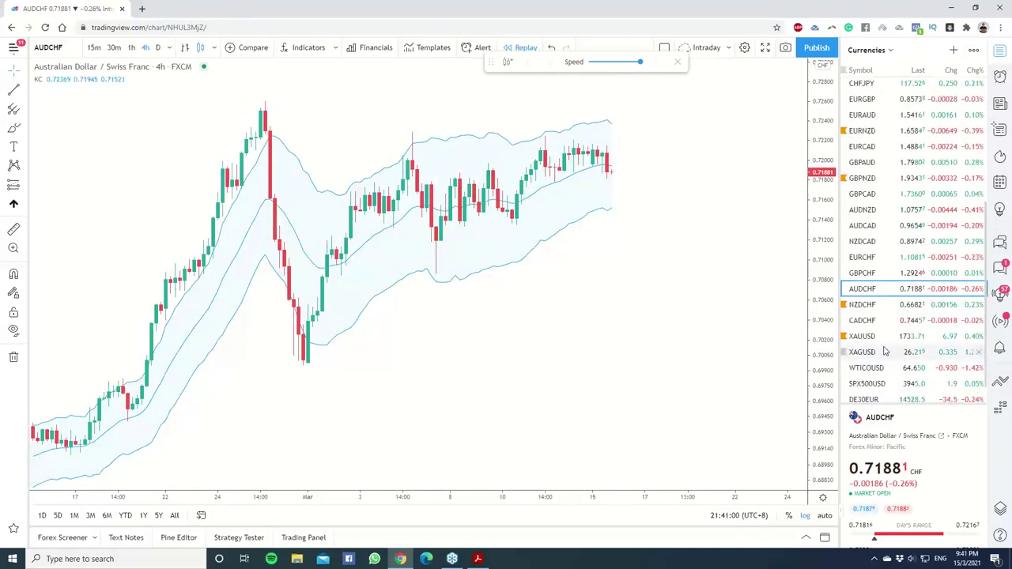
{"action": "left_click", "coordinate": [885, 322]}
{"action": "left_click", "coordinate": [885, 310]}
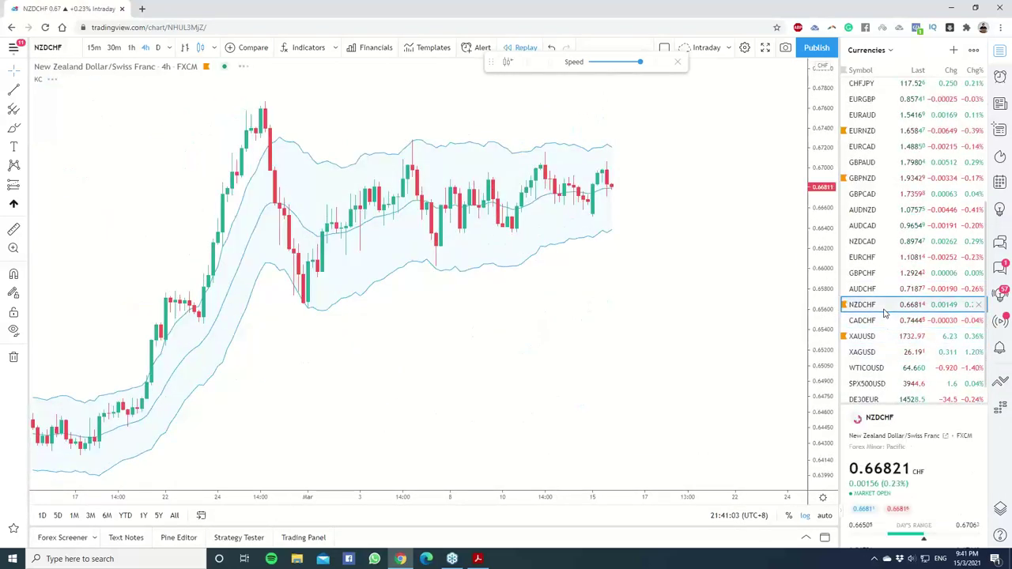
Step: Review the 4-hour charts of USDJPY, EURGBP, EURAUD, EURNZD and EURCAD from the Currencies watchlist
{"action": "scroll", "coordinate": [885, 308], "scroll_direction": "up", "scroll_amount": 5}
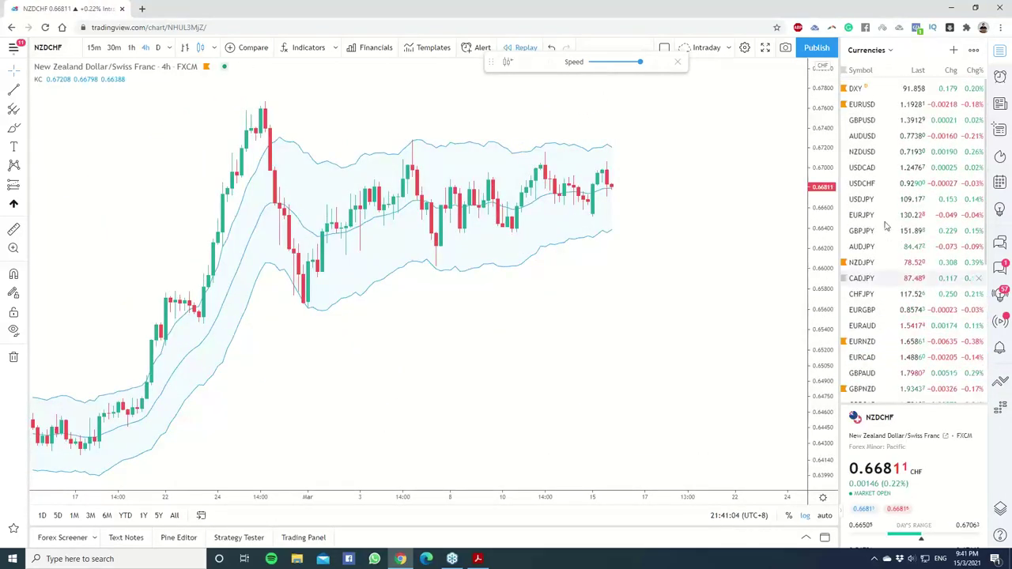
{"action": "left_click", "coordinate": [884, 199]}
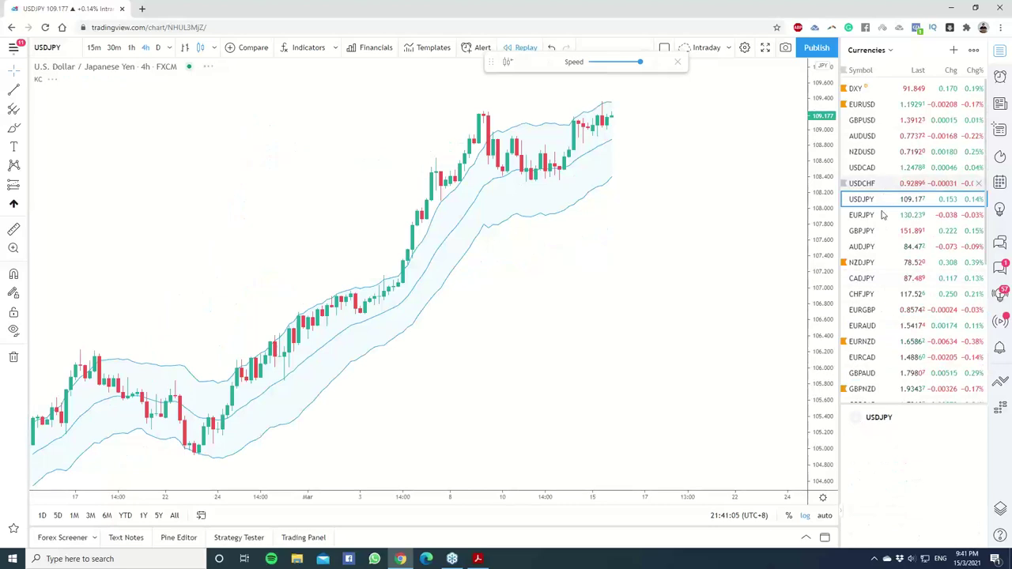
{"action": "left_click", "coordinate": [870, 312]}
{"action": "left_click", "coordinate": [869, 326]}
{"action": "left_click", "coordinate": [868, 342]}
{"action": "left_click", "coordinate": [866, 357]}
Step: Review the 4-hour charts of GBPAUD, GBPNZD, AUDNZD and AUDCAD, and look through the rest of the watchlist
{"action": "scroll", "coordinate": [862, 356], "scroll_direction": "down", "scroll_amount": 1}
{"action": "scroll", "coordinate": [862, 356], "scroll_direction": "down", "scroll_amount": 1}
{"action": "left_click", "coordinate": [860, 321]}
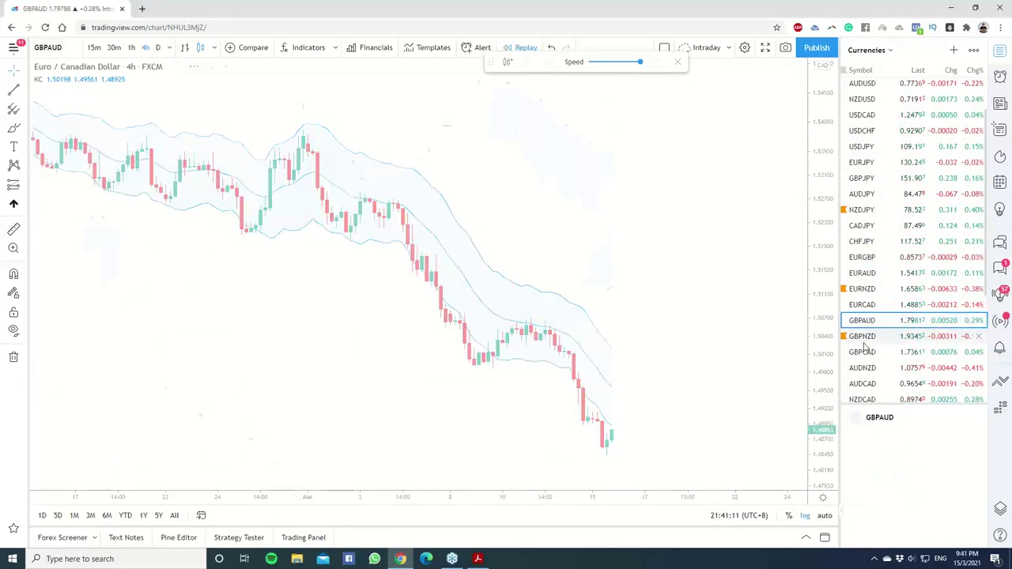
{"action": "left_click", "coordinate": [862, 336]}
{"action": "left_click", "coordinate": [860, 368]}
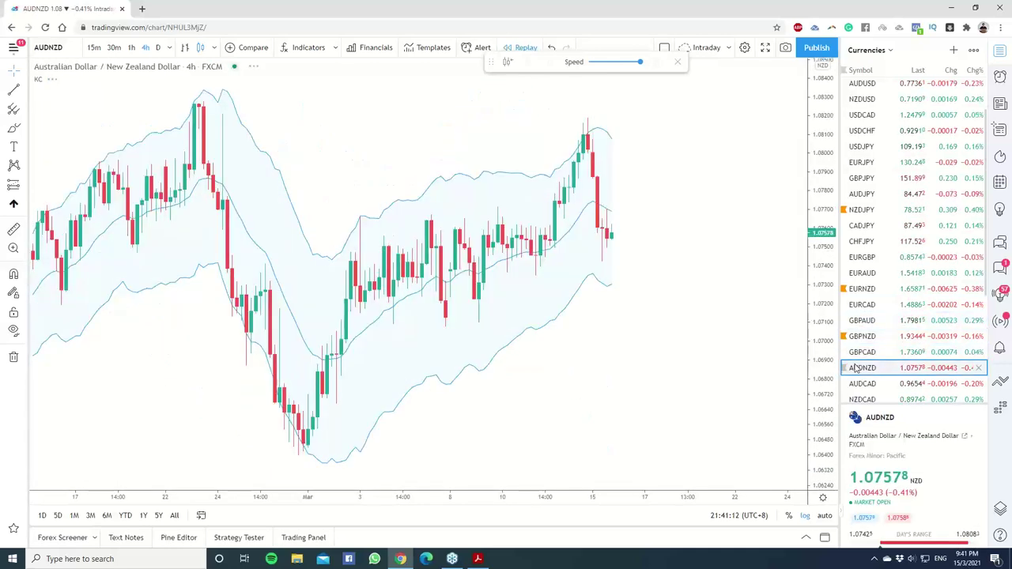
{"action": "scroll", "coordinate": [858, 356], "scroll_direction": "down", "scroll_amount": 2}
{"action": "left_click", "coordinate": [866, 331]}
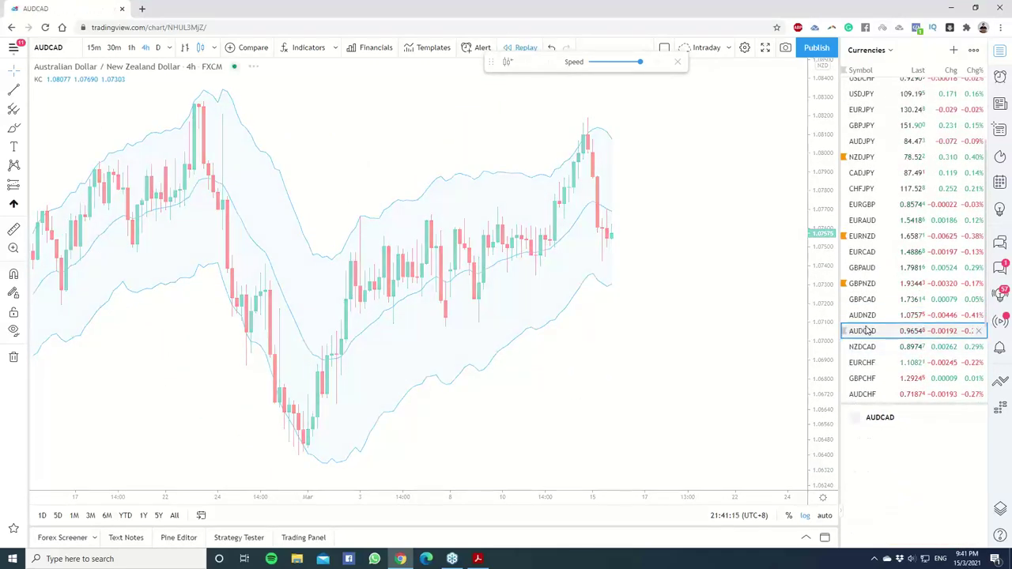
{"action": "scroll", "coordinate": [866, 331], "scroll_direction": "down", "scroll_amount": 4}
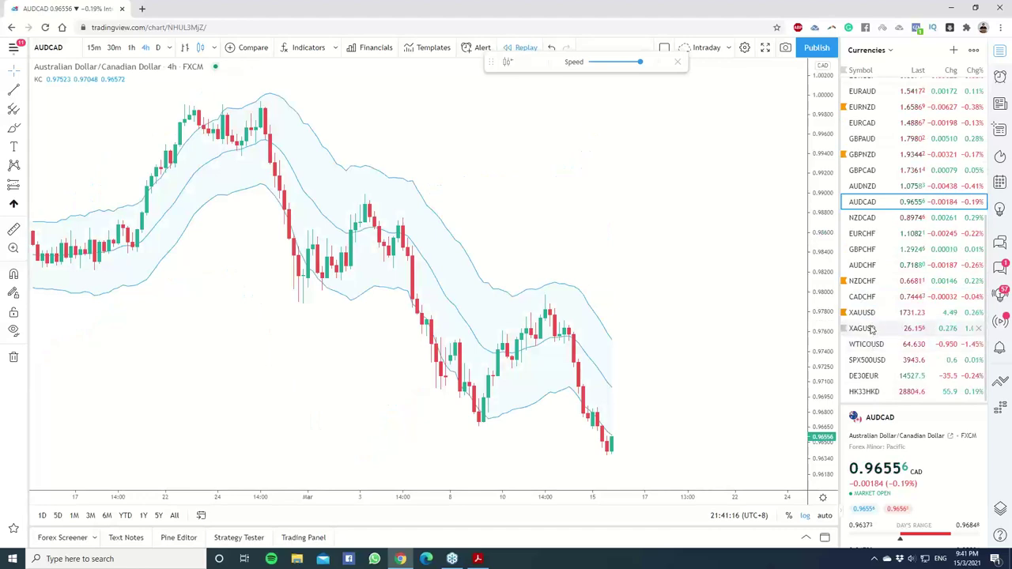
Step: Search the symbols for BTC again and reopen the 4-hour chart of Bitcoin CME Futures, BTC1!
{"action": "left_click", "coordinate": [49, 48]}
{"action": "type", "text": "BTC"}
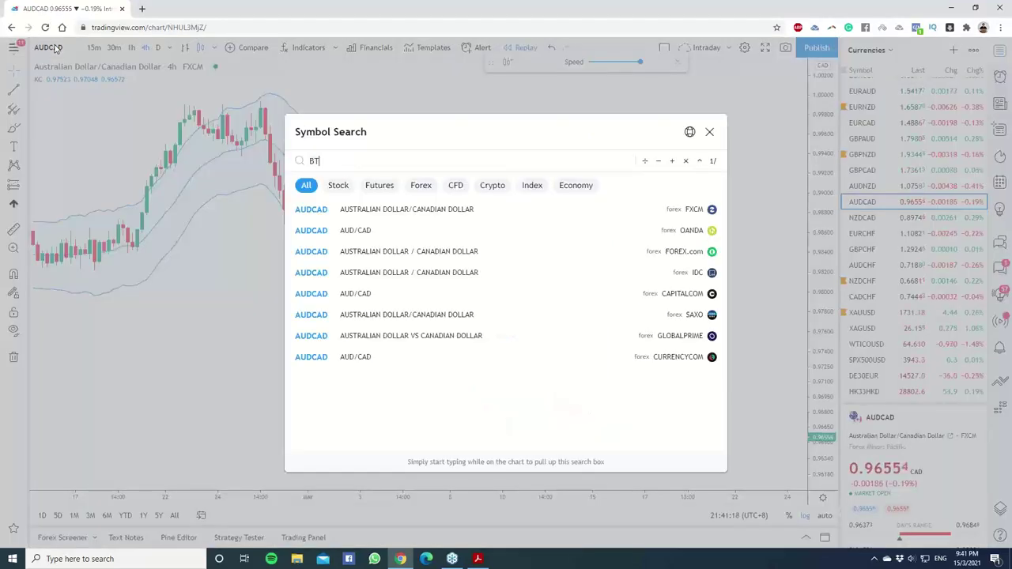
{"action": "left_click", "coordinate": [538, 209]}
{"action": "left_click", "coordinate": [419, 230]}
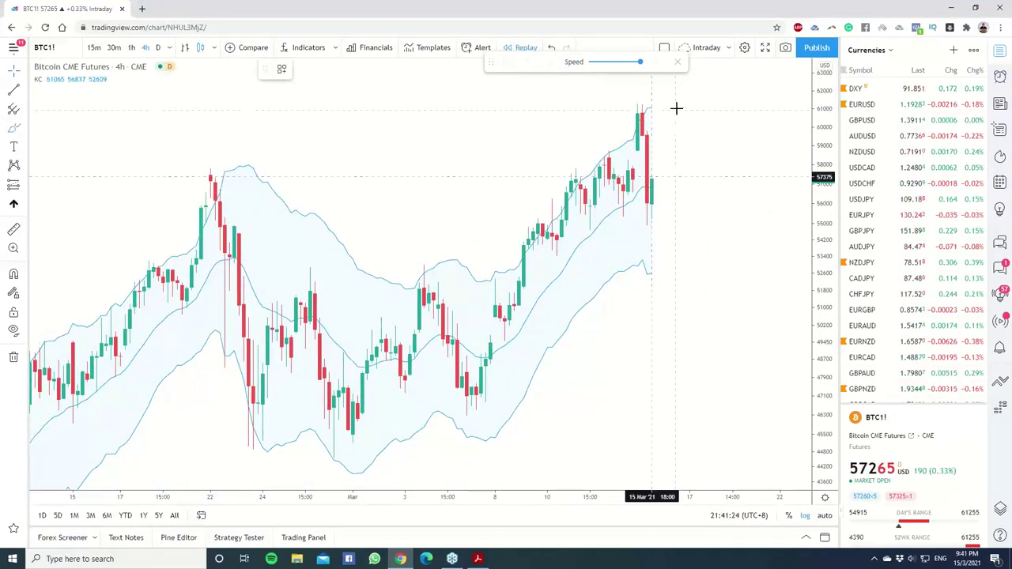
Step: Circle BTC1!'s peak and the pullback at the middle line, draw an arrow curving upward from the pullback, and clear the drawings
{"action": "mouse_move", "coordinate": [649, 97]}
{"action": "left_mouse_down"}
{"action": "mouse_move", "coordinate": [659, 99]}
{"action": "mouse_move", "coordinate": [655, 173]}
{"action": "left_mouse_up"}
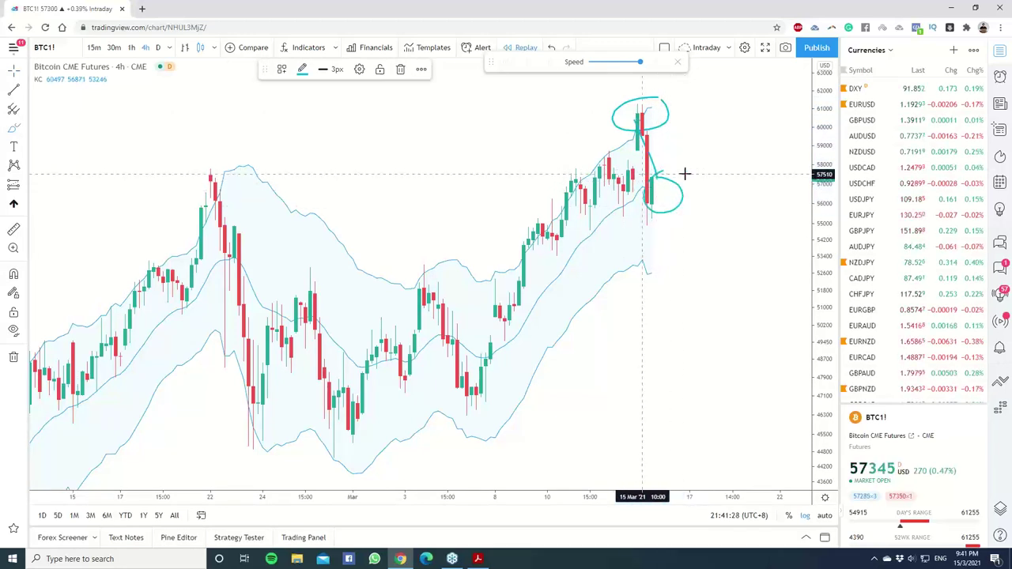
{"action": "mouse_move", "coordinate": [673, 210]}
{"action": "left_mouse_down"}
{"action": "mouse_move", "coordinate": [745, 100]}
{"action": "mouse_move", "coordinate": [757, 97]}
{"action": "mouse_move", "coordinate": [760, 117]}
{"action": "left_mouse_up"}
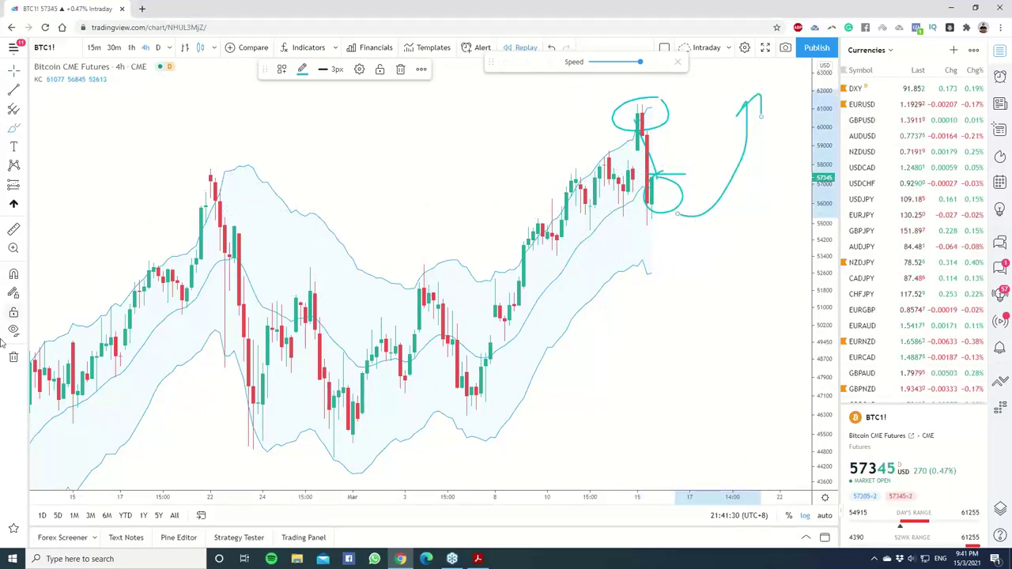
{"action": "left_click", "coordinate": [14, 359]}
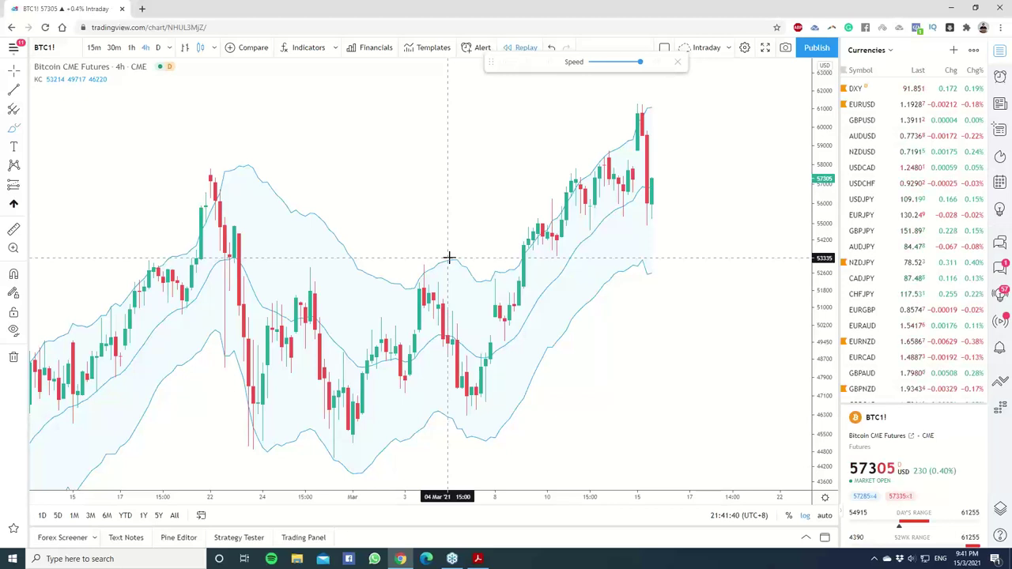
Step: Close the bar replay controls, then brush and clear a short line above BTC1!'s early-March candles
{"action": "left_click", "coordinate": [677, 62]}
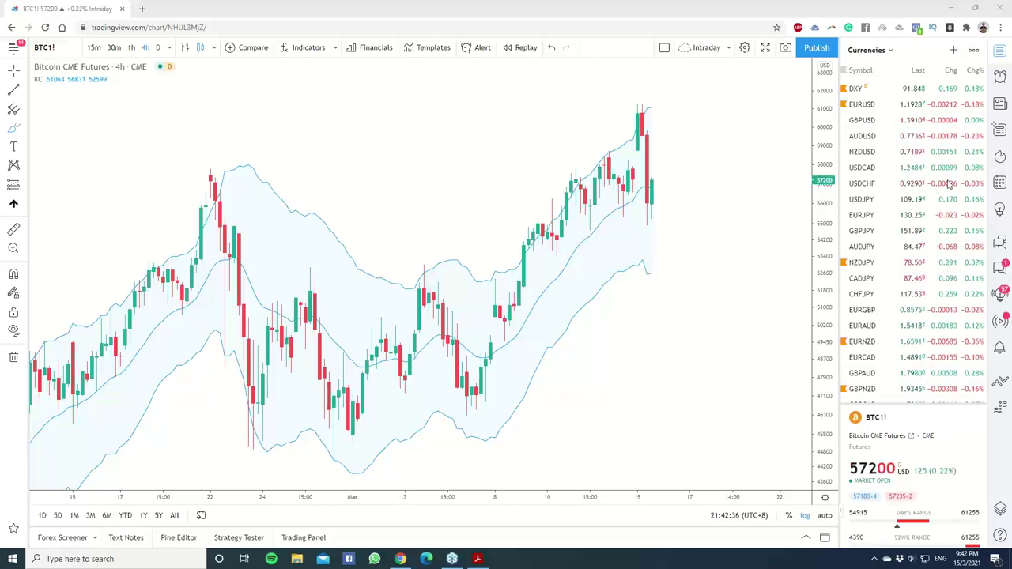
{"action": "left_click_drag", "start_coordinate": [482, 176], "coordinate": [340, 166]}
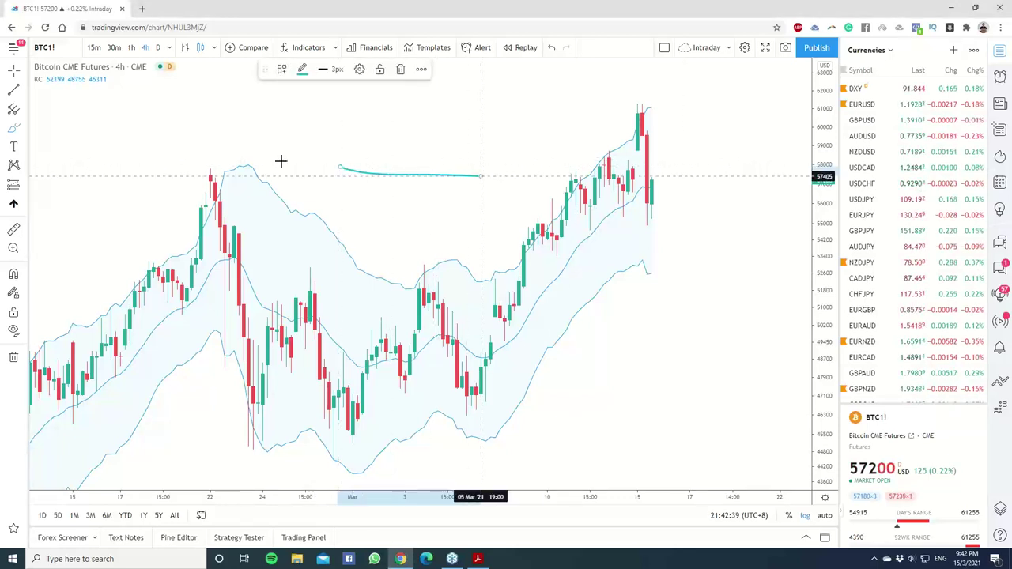
{"action": "left_click", "coordinate": [14, 356]}
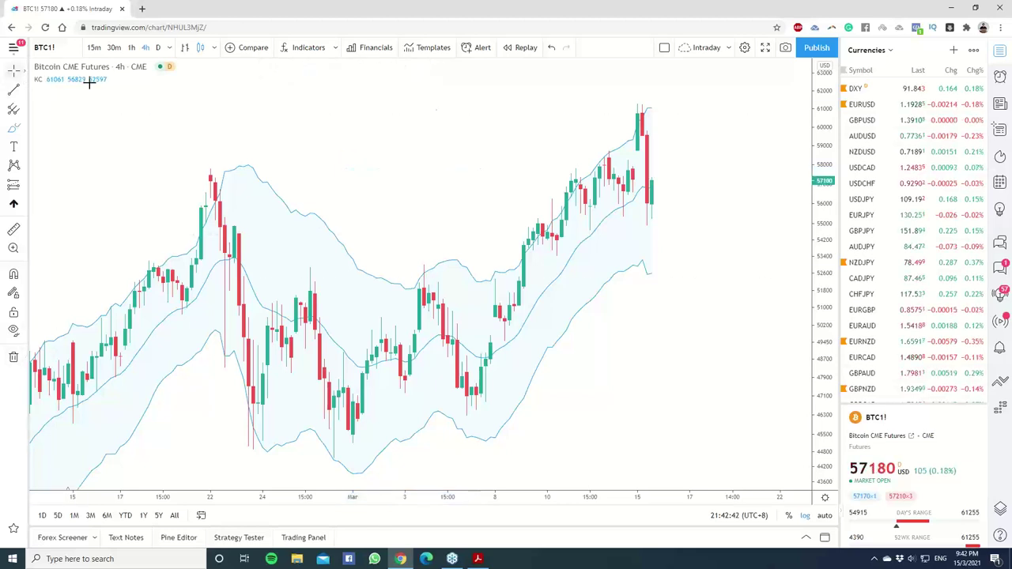